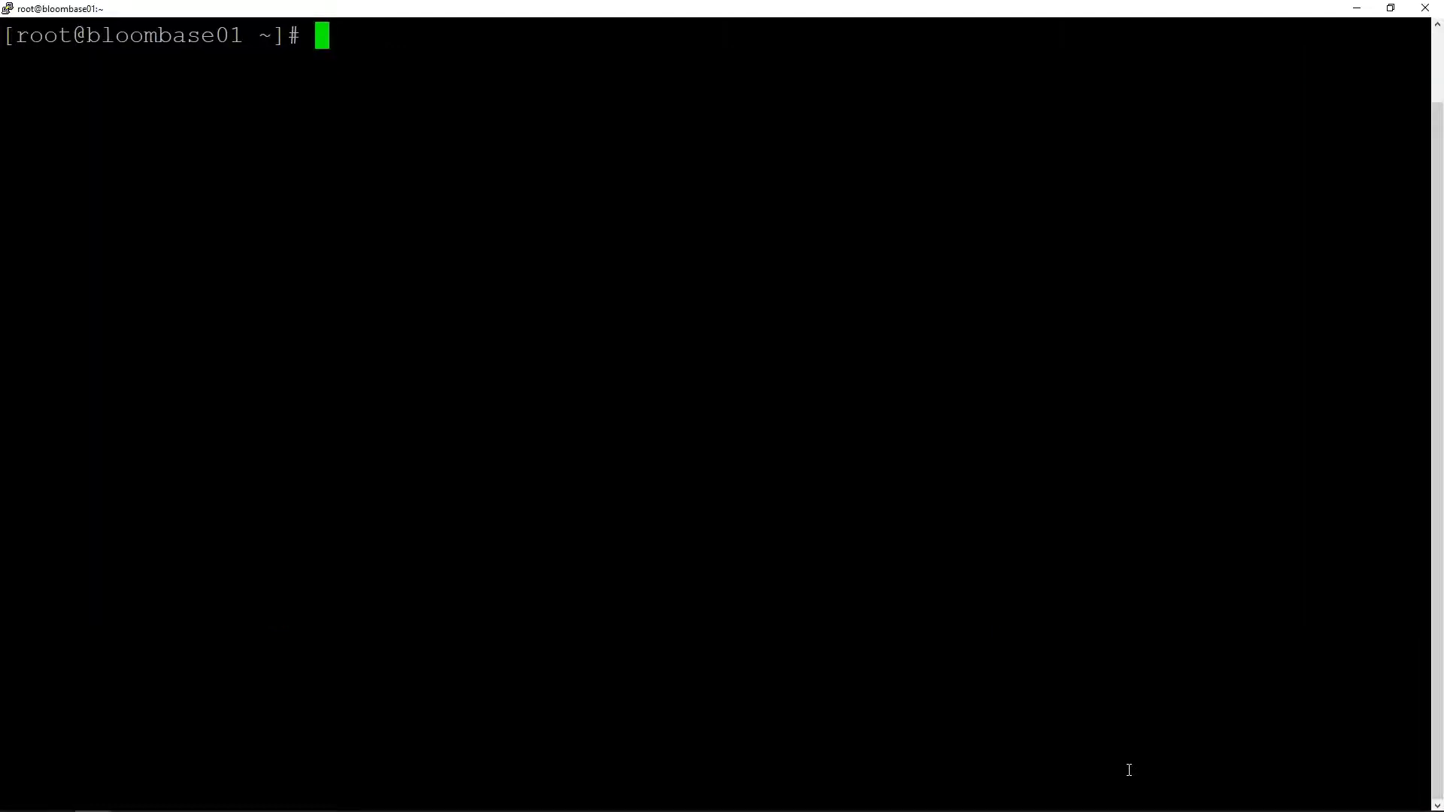
# List the PCI devices filtered for ConnectX using lspci and grep
pyautogui.write('lspci ')
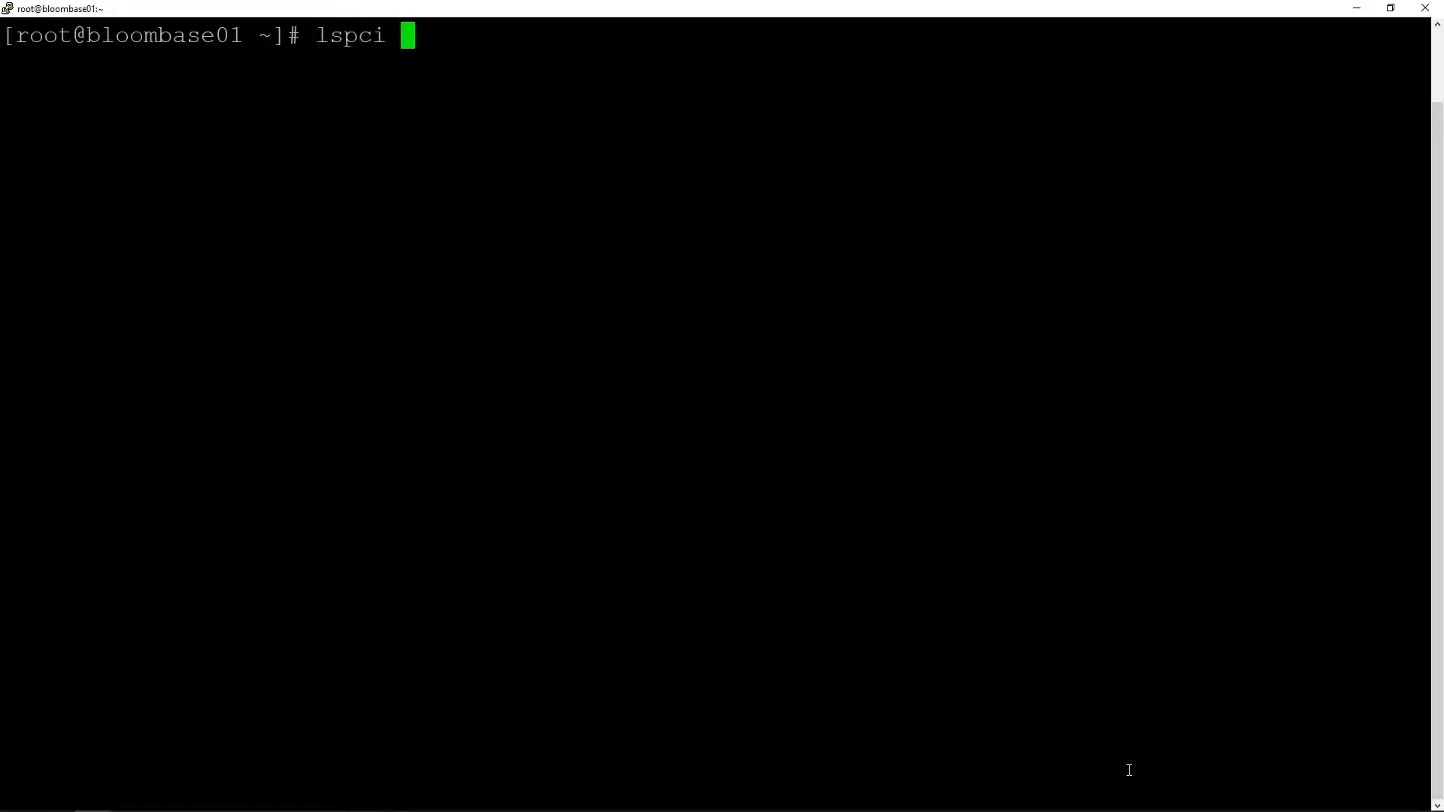
pyautogui.write('| grep ConnectX')
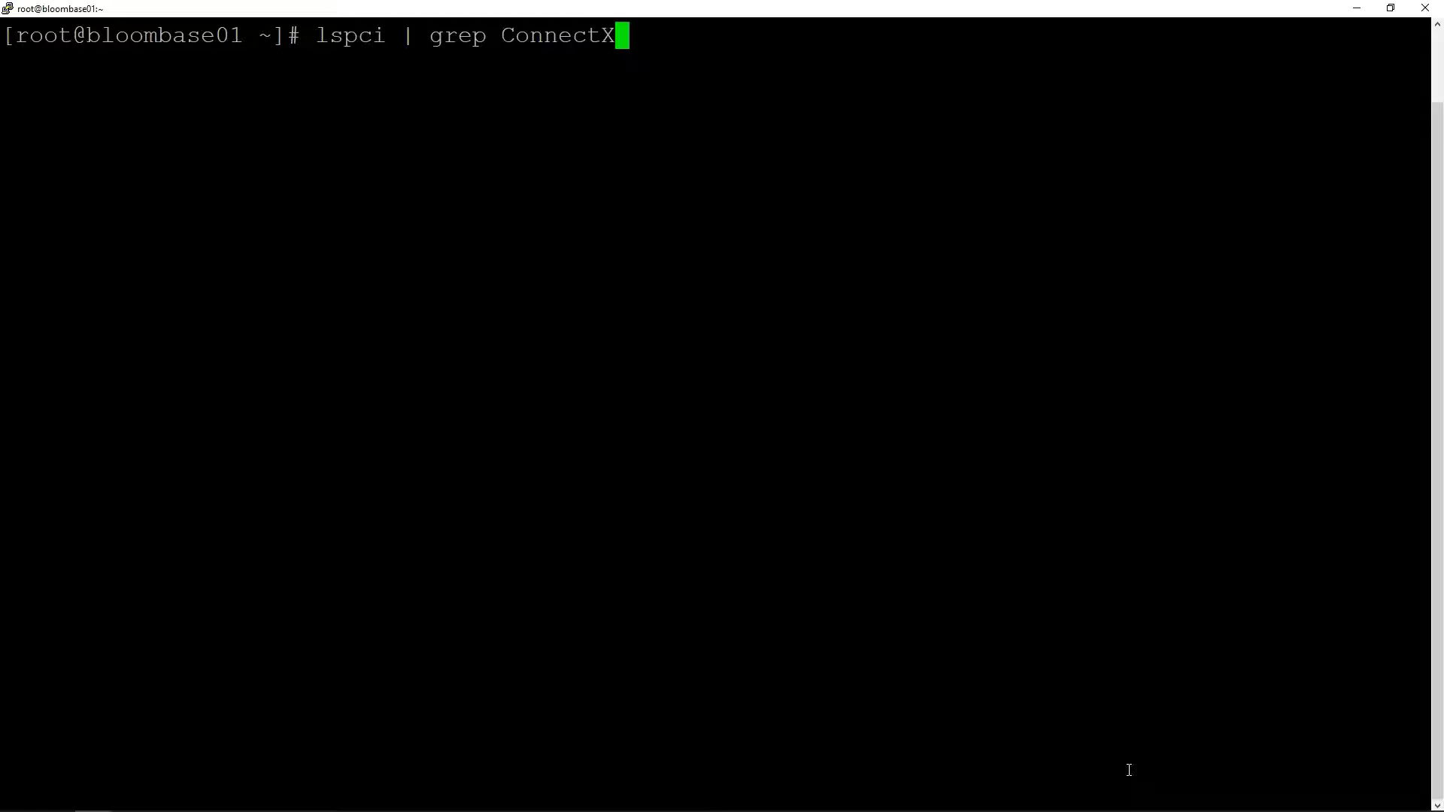
pyautogui.press('Return')
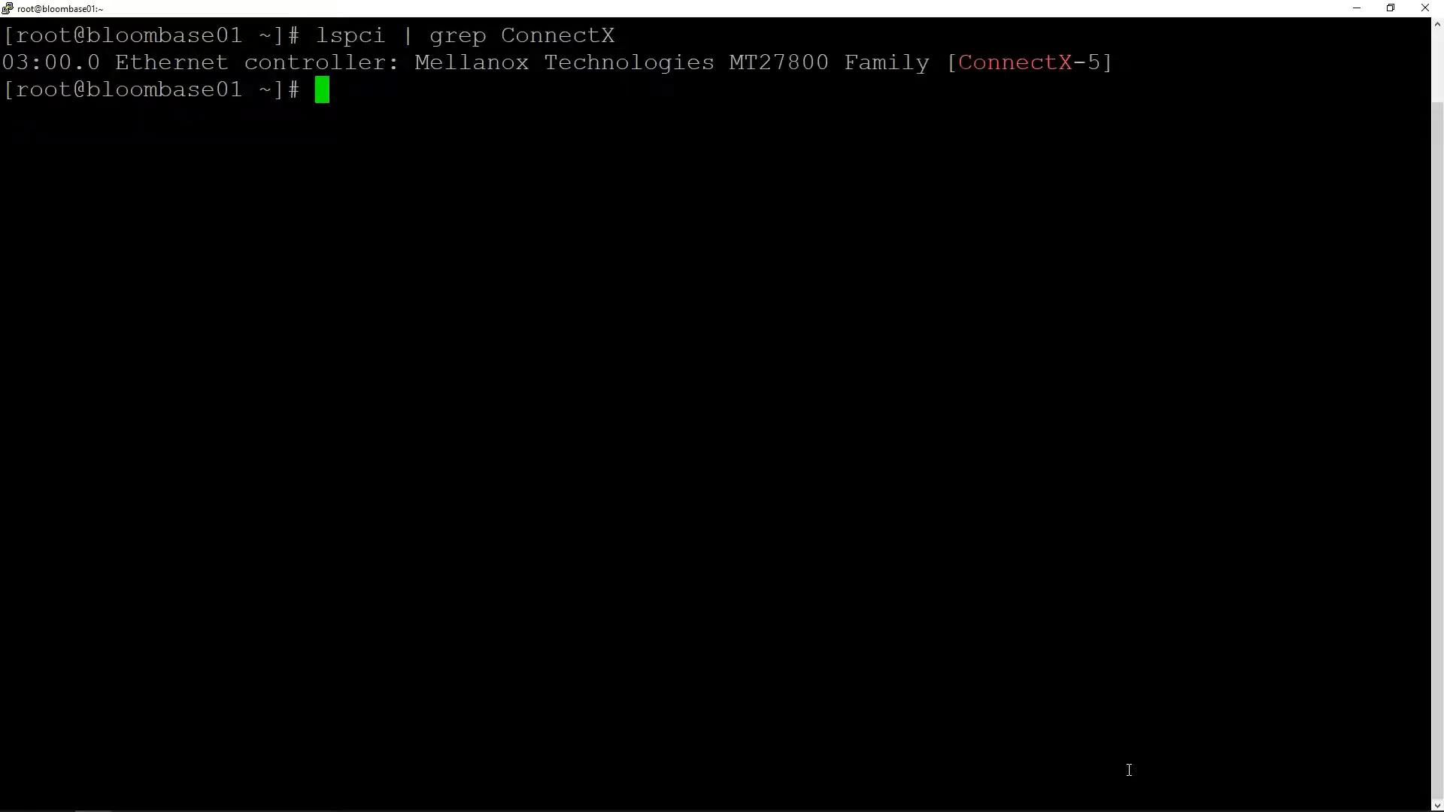
# List the network-class hardware in short form with lshw, filtered for ConnectX
pyautogui.write('lshw -class')
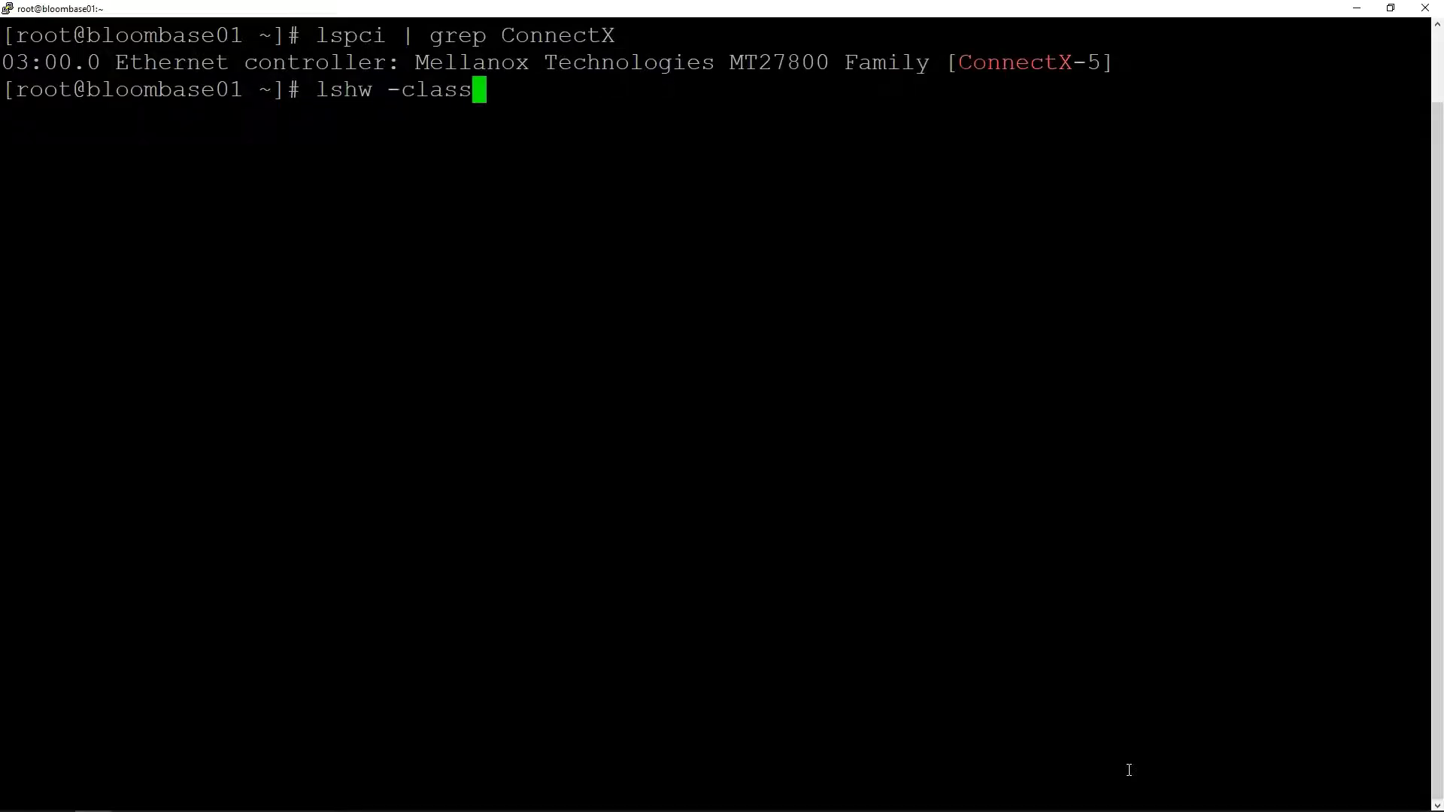
pyautogui.write(' network ')
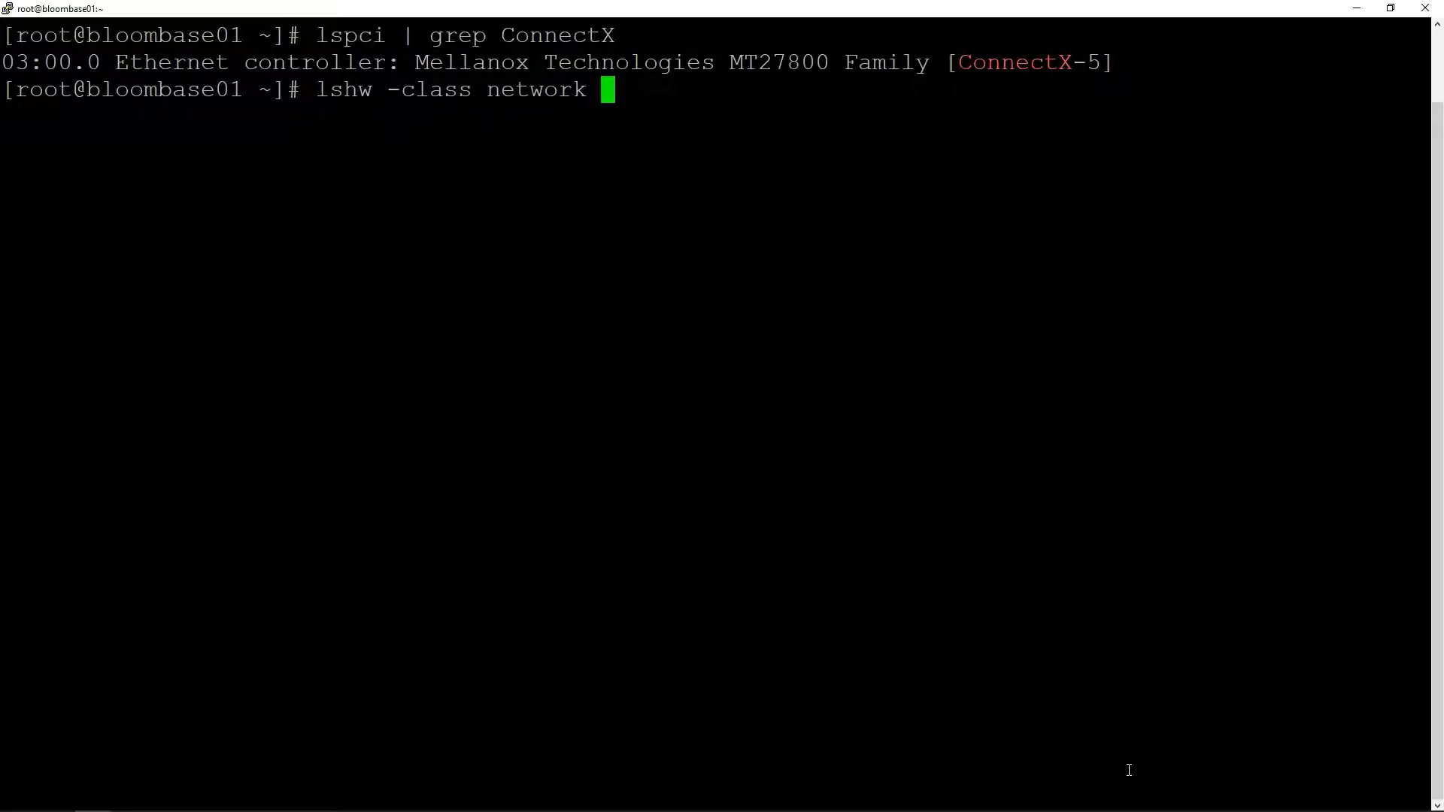
pyautogui.write('-short ')
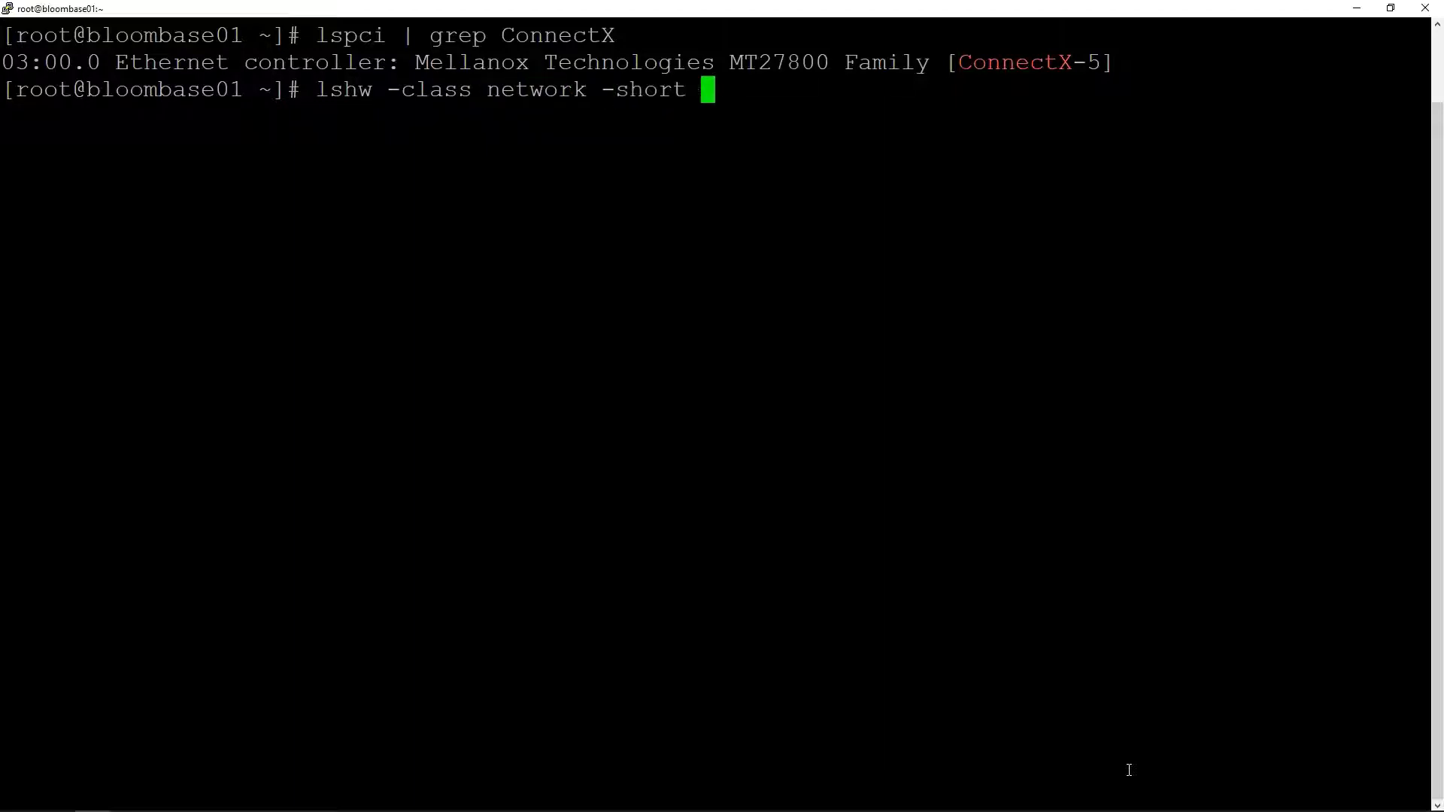
pyautogui.write('| grep Conne')
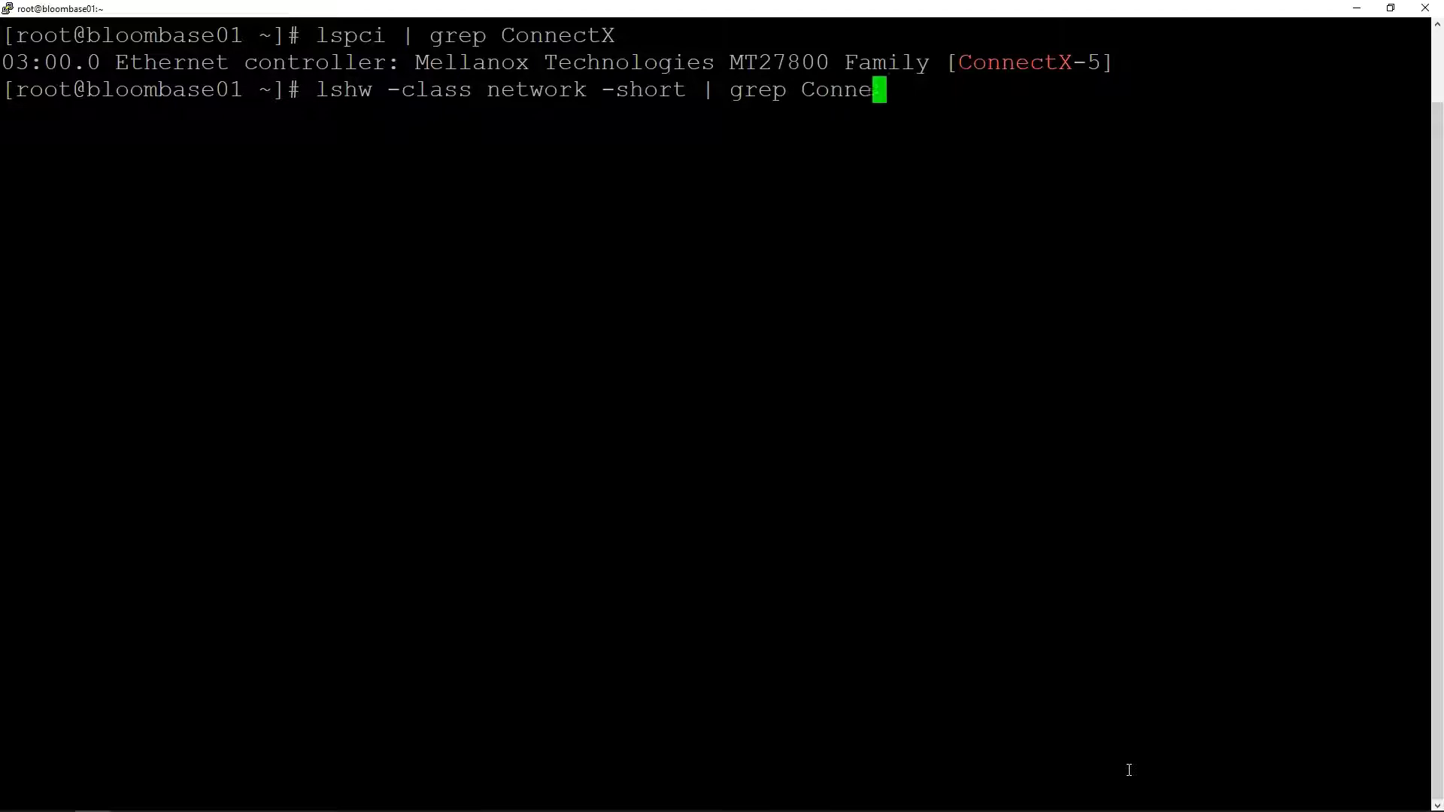
pyautogui.write('ctX')
pyautogui.press('Return')
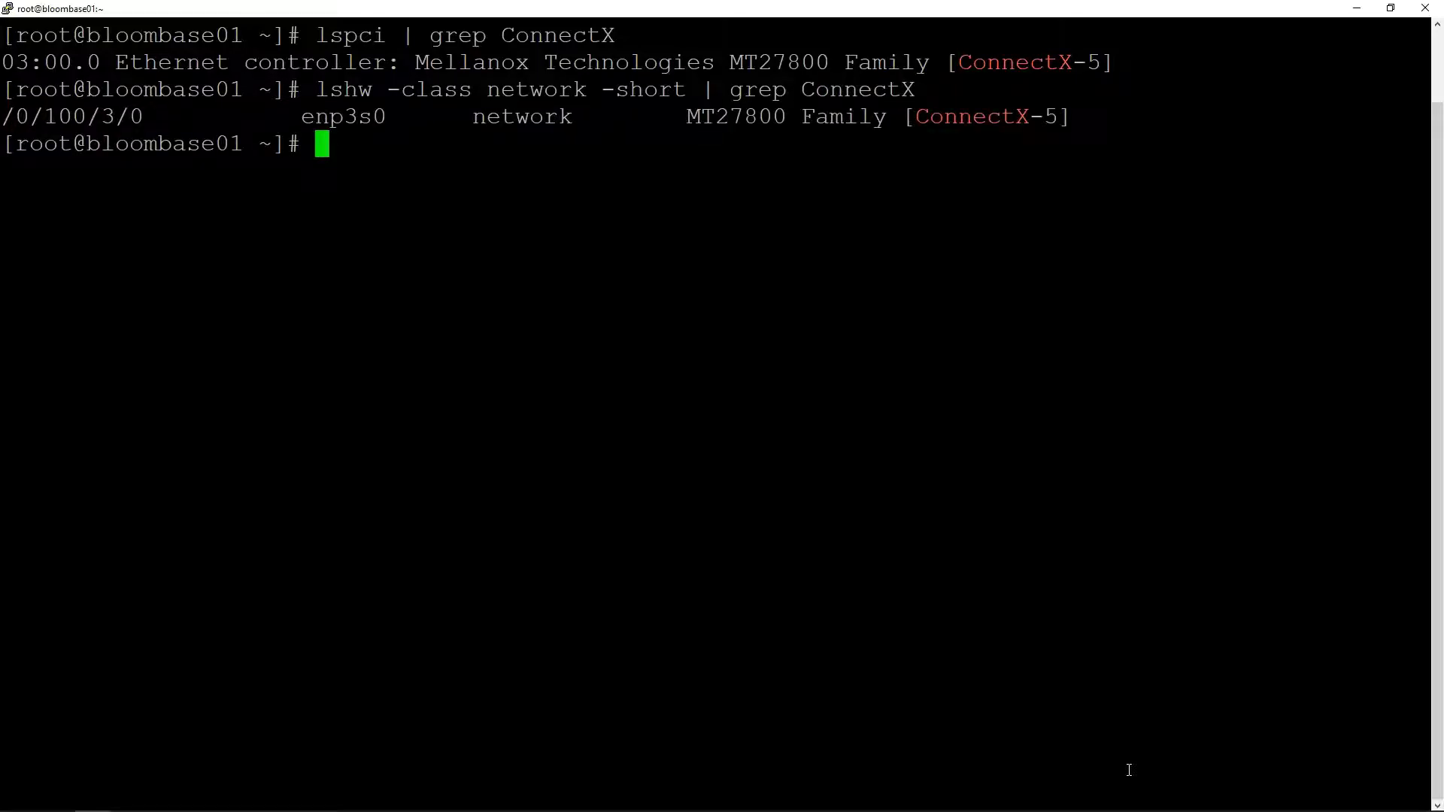
# Query the driver and firmware information of network interface enp3s0 with ethtool -i
pyautogui.write('ethtool -i')
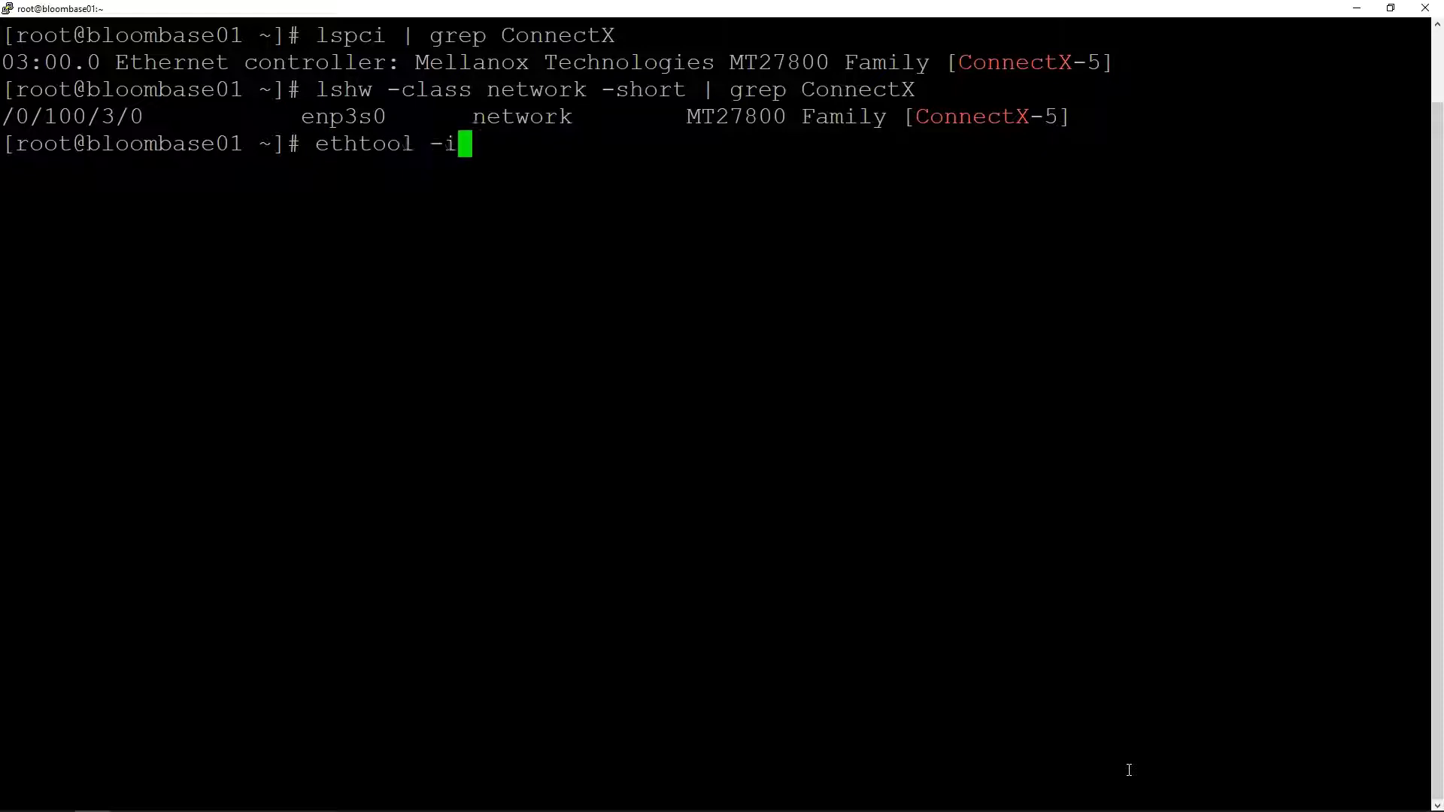
pyautogui.write(' enp3s0')
pyautogui.press('Return')
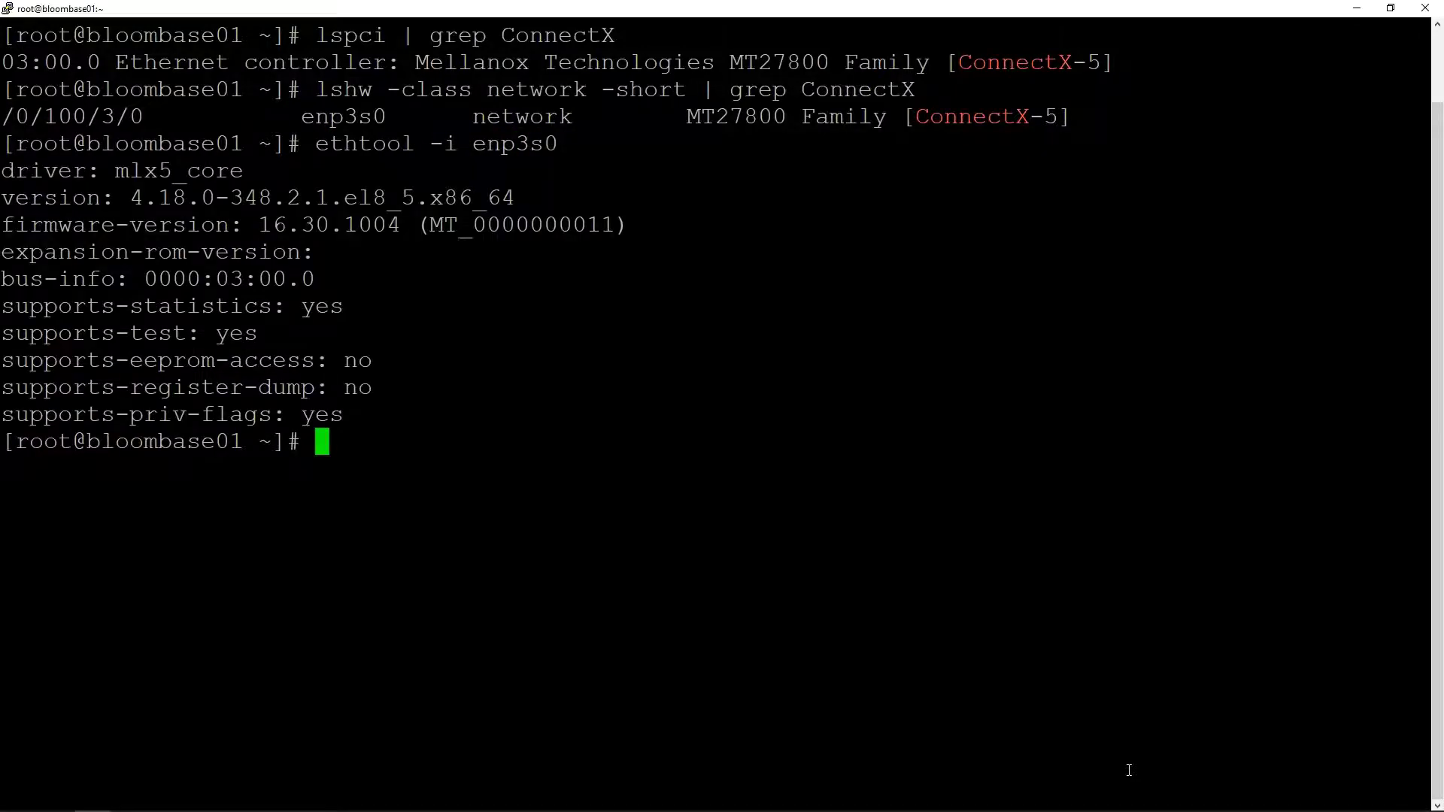
# Check the link speed of enp3s0 by filtering its ethtool output for Speed
pyautogui.write('ethtool enp')
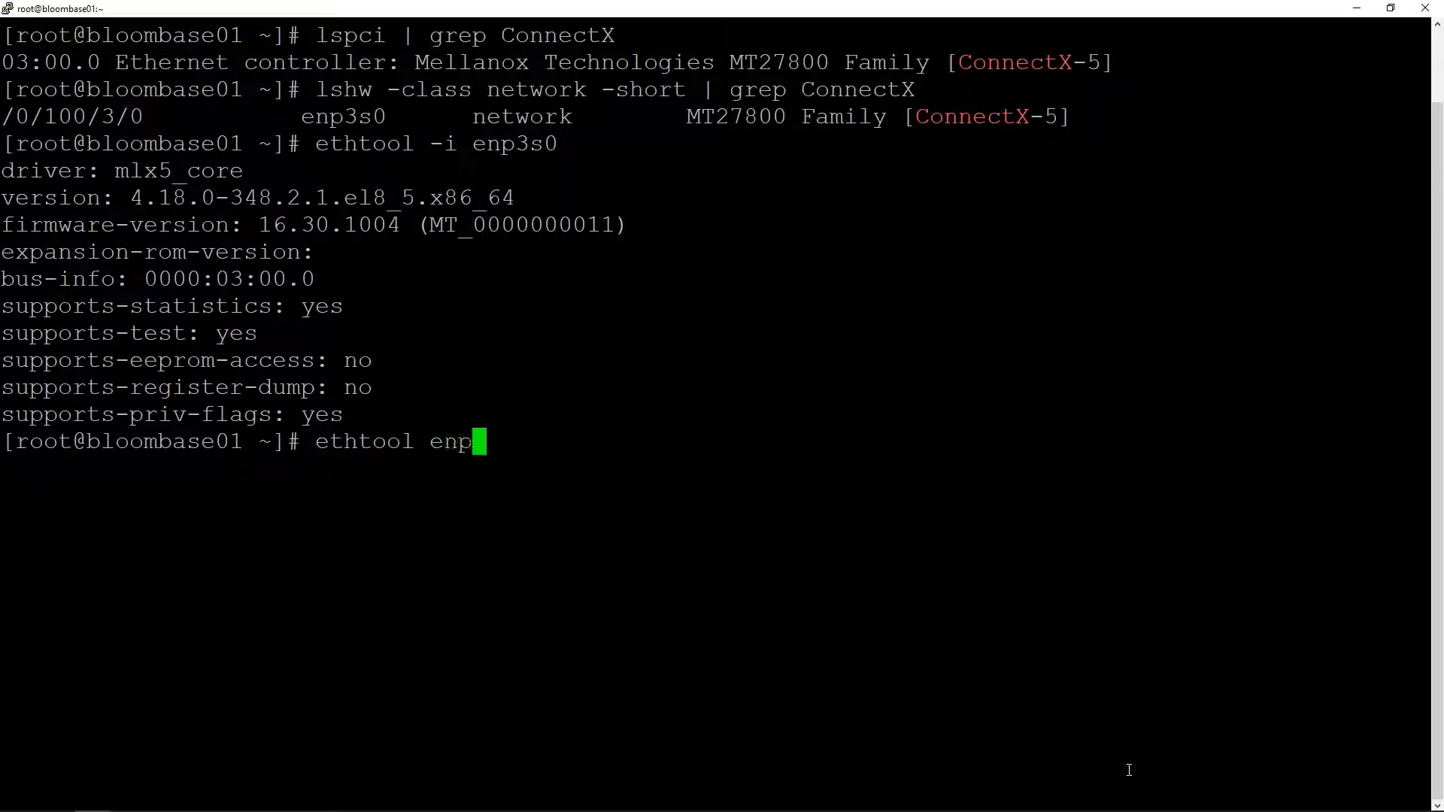
pyautogui.write('3s0 | g')
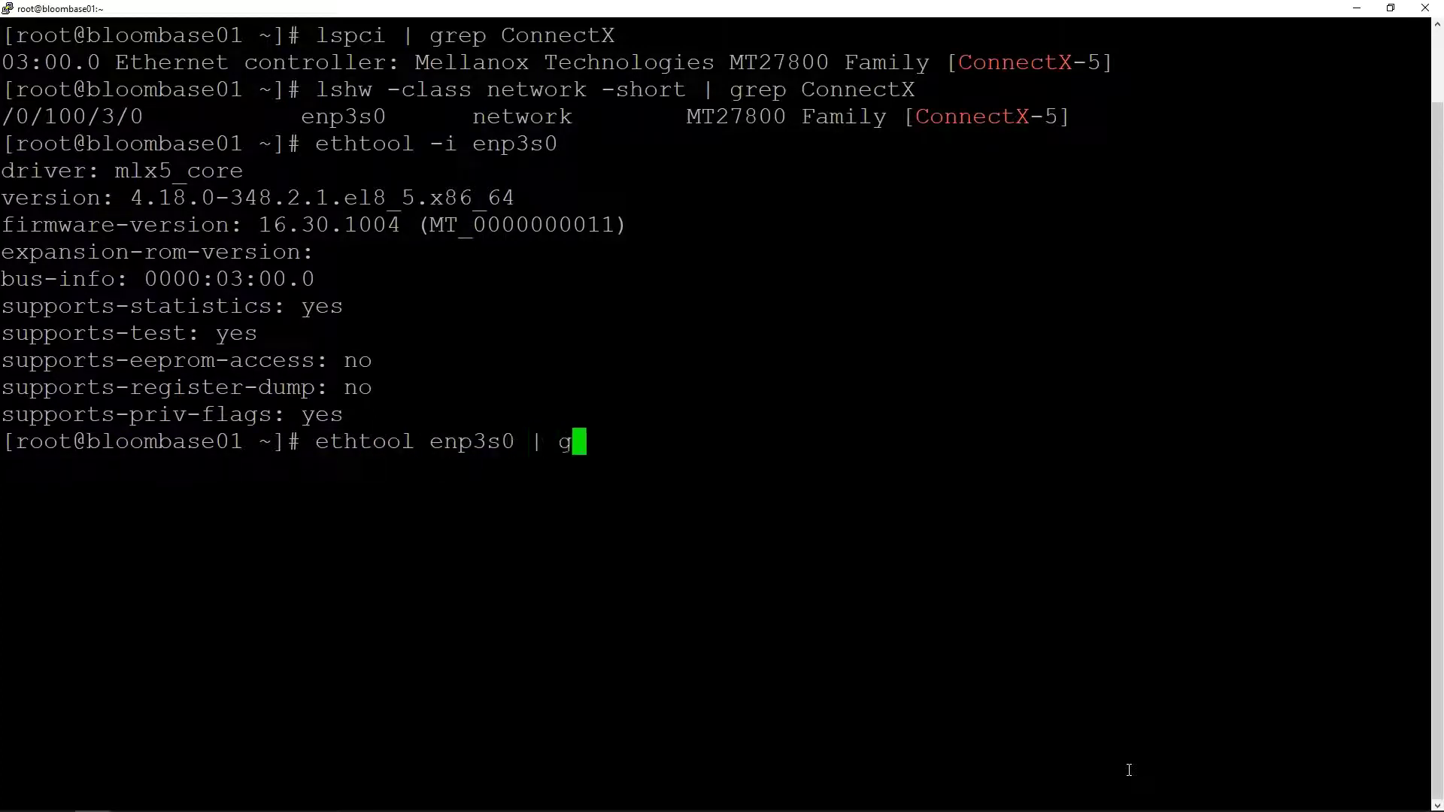
pyautogui.write('rep Speed')
pyautogui.press('Return')
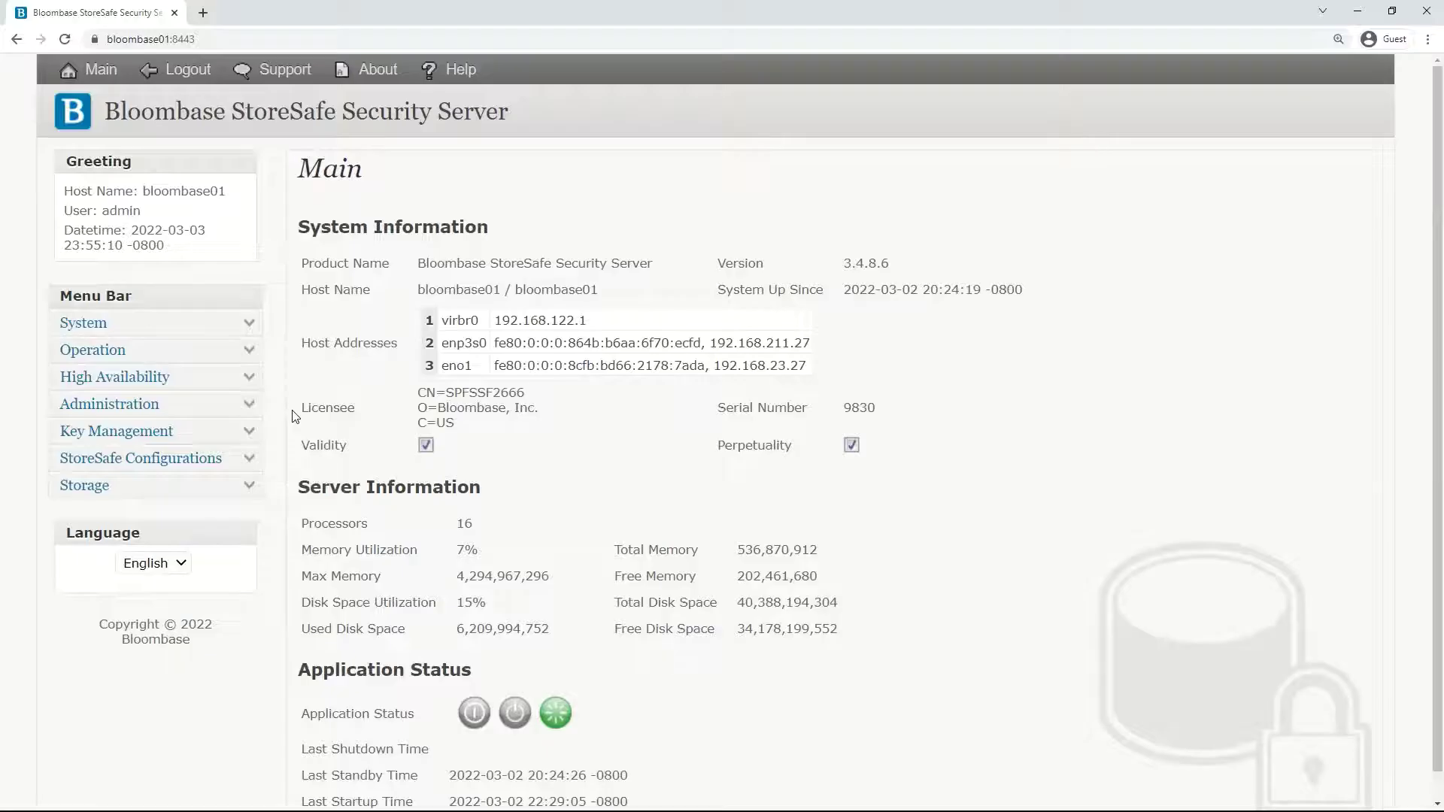
# In the StoreSafe web console's key management, start adding a new key wrapper with Local as the key source
pyautogui.click(249, 434)
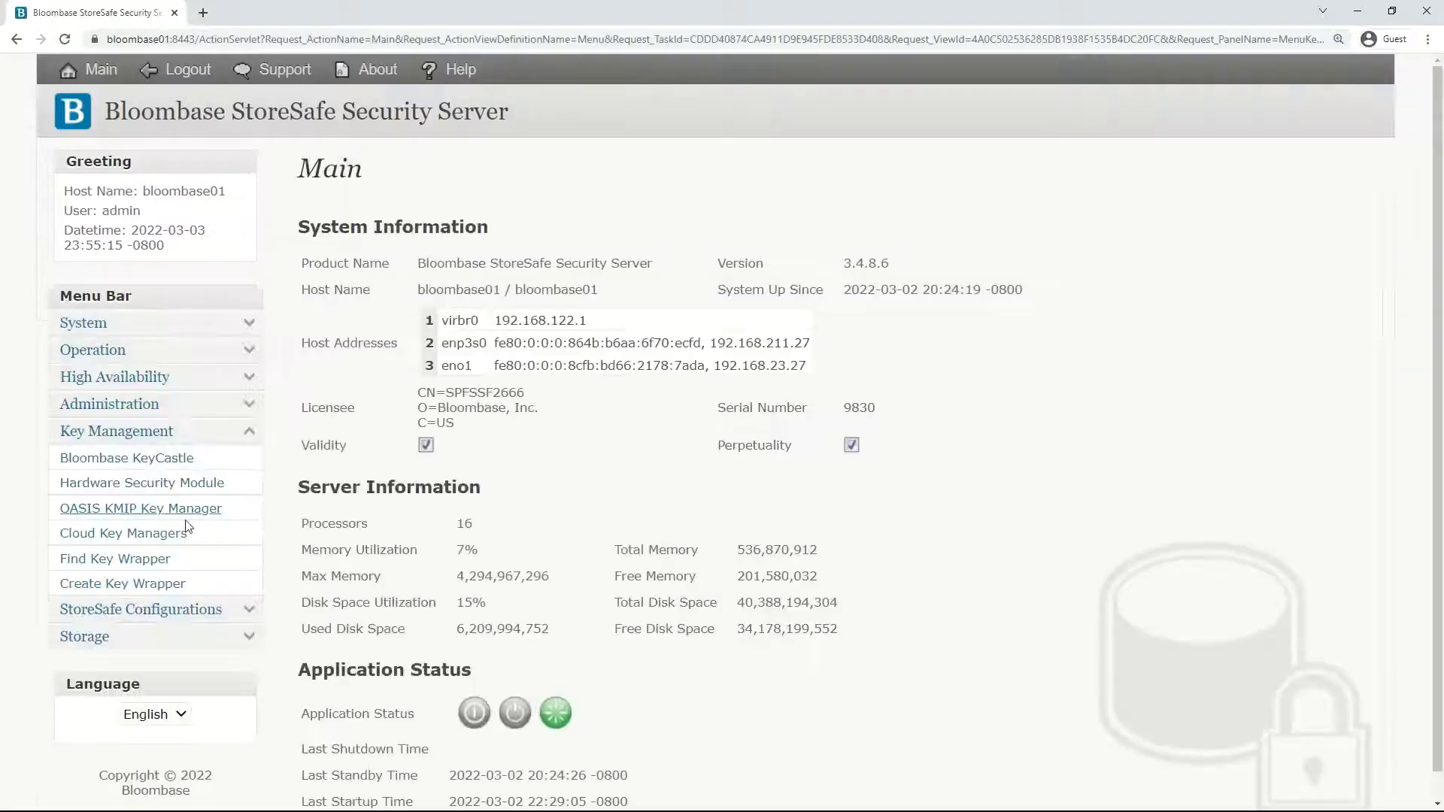
pyautogui.click(169, 566)
pyautogui.click(794, 333)
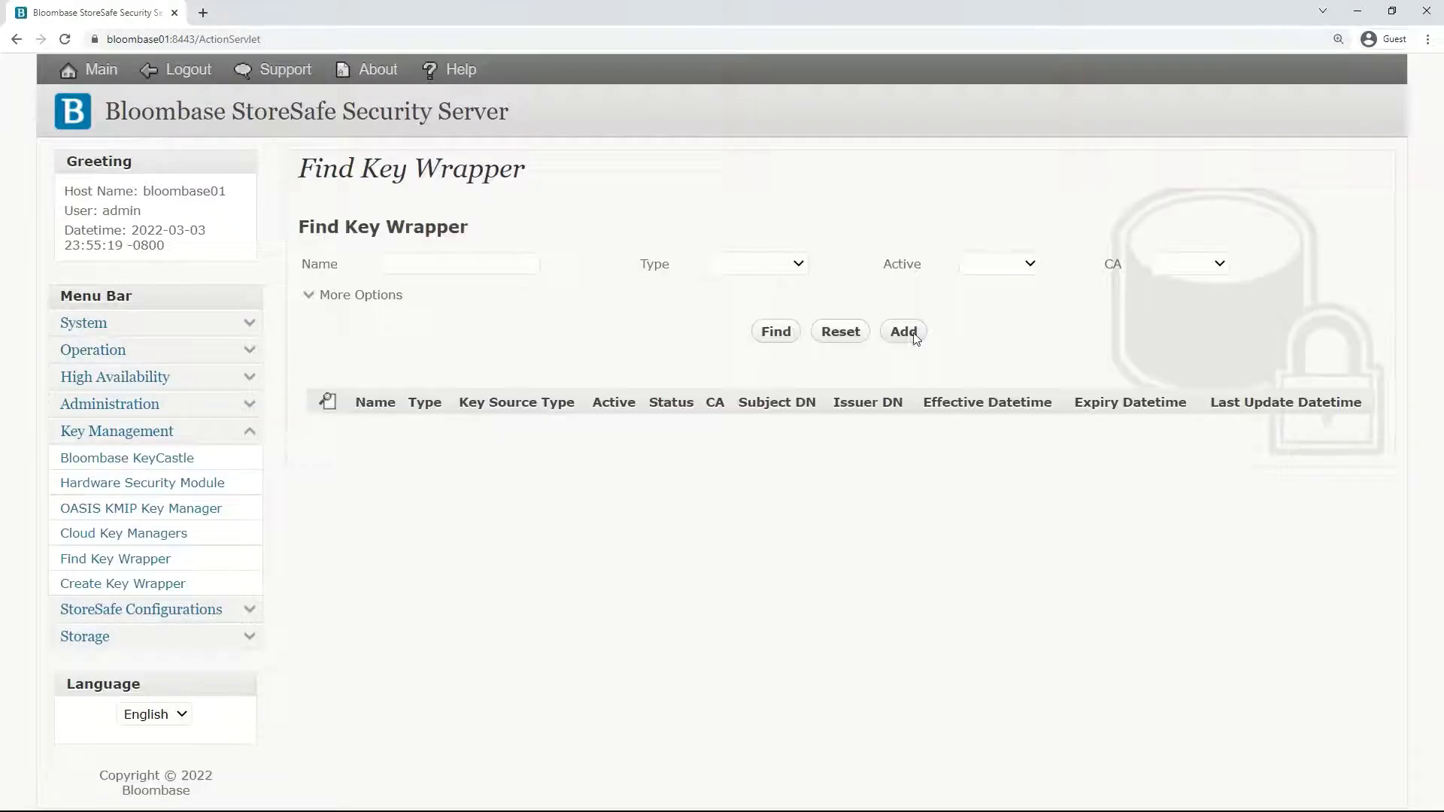
pyautogui.click(909, 333)
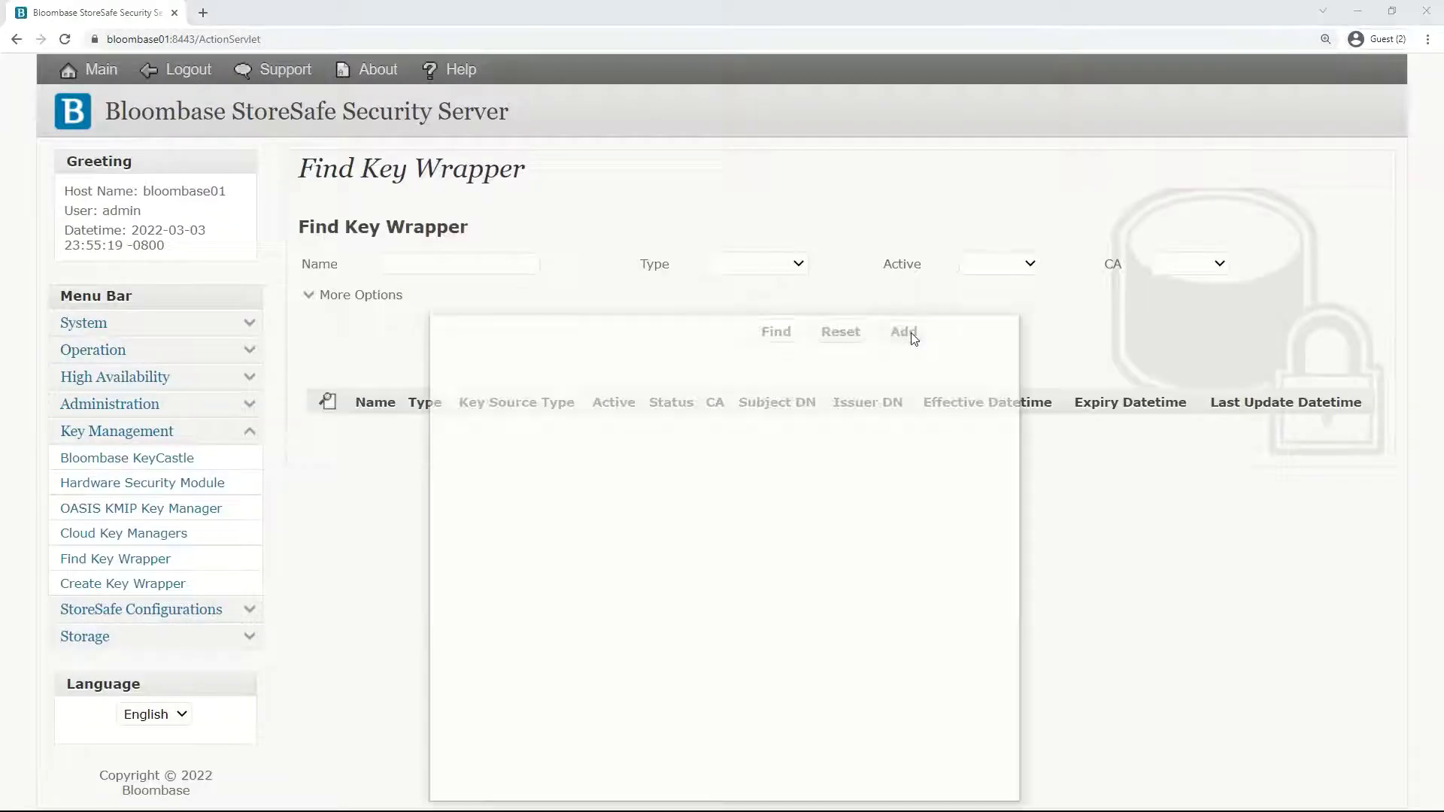
pyautogui.moveTo(890, 329); pyautogui.dragTo(884, 255)
pyautogui.click(643, 468)
pyautogui.click(643, 496)
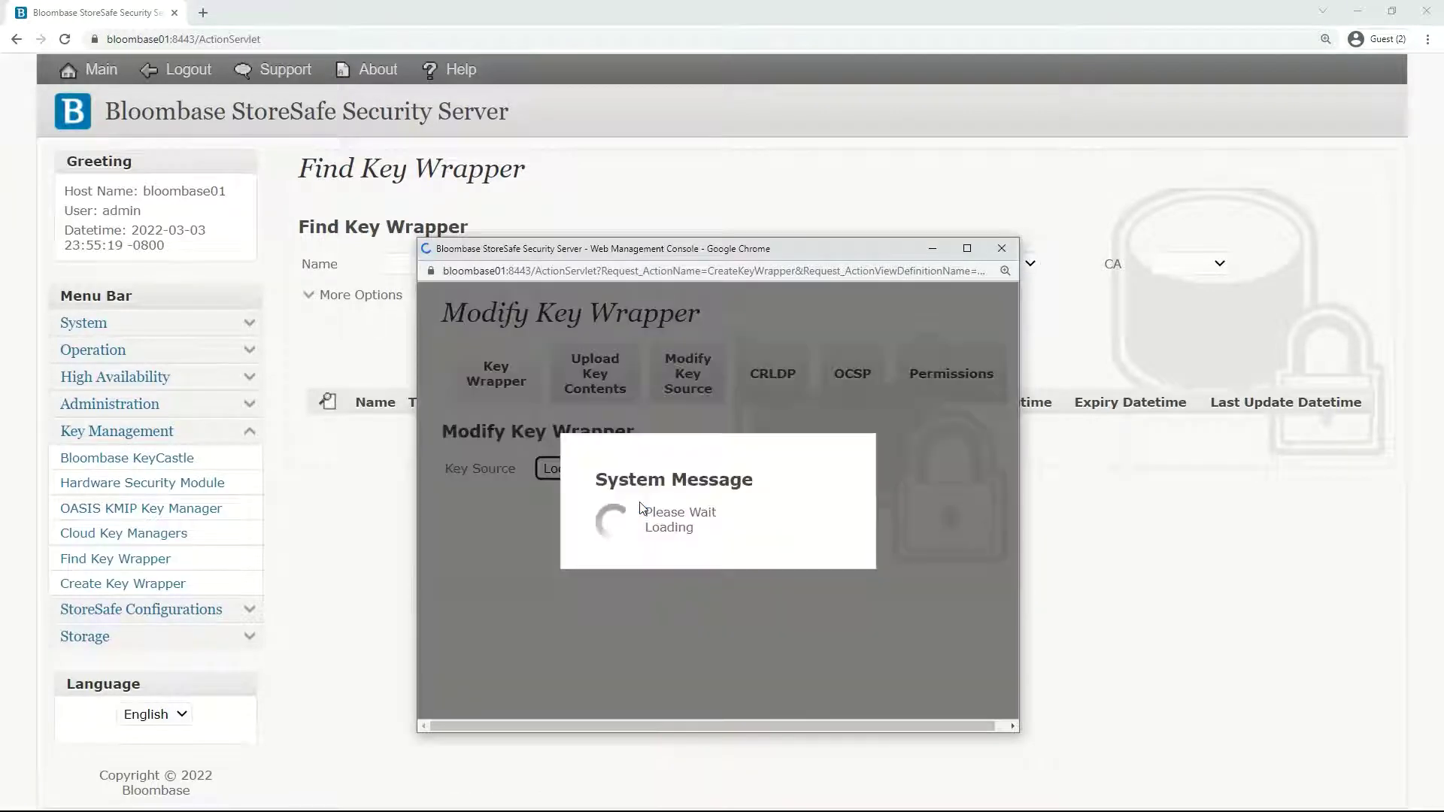
# Name the new local asymmetric key wrapper key01
pyautogui.click(655, 475)
pyautogui.write('k')
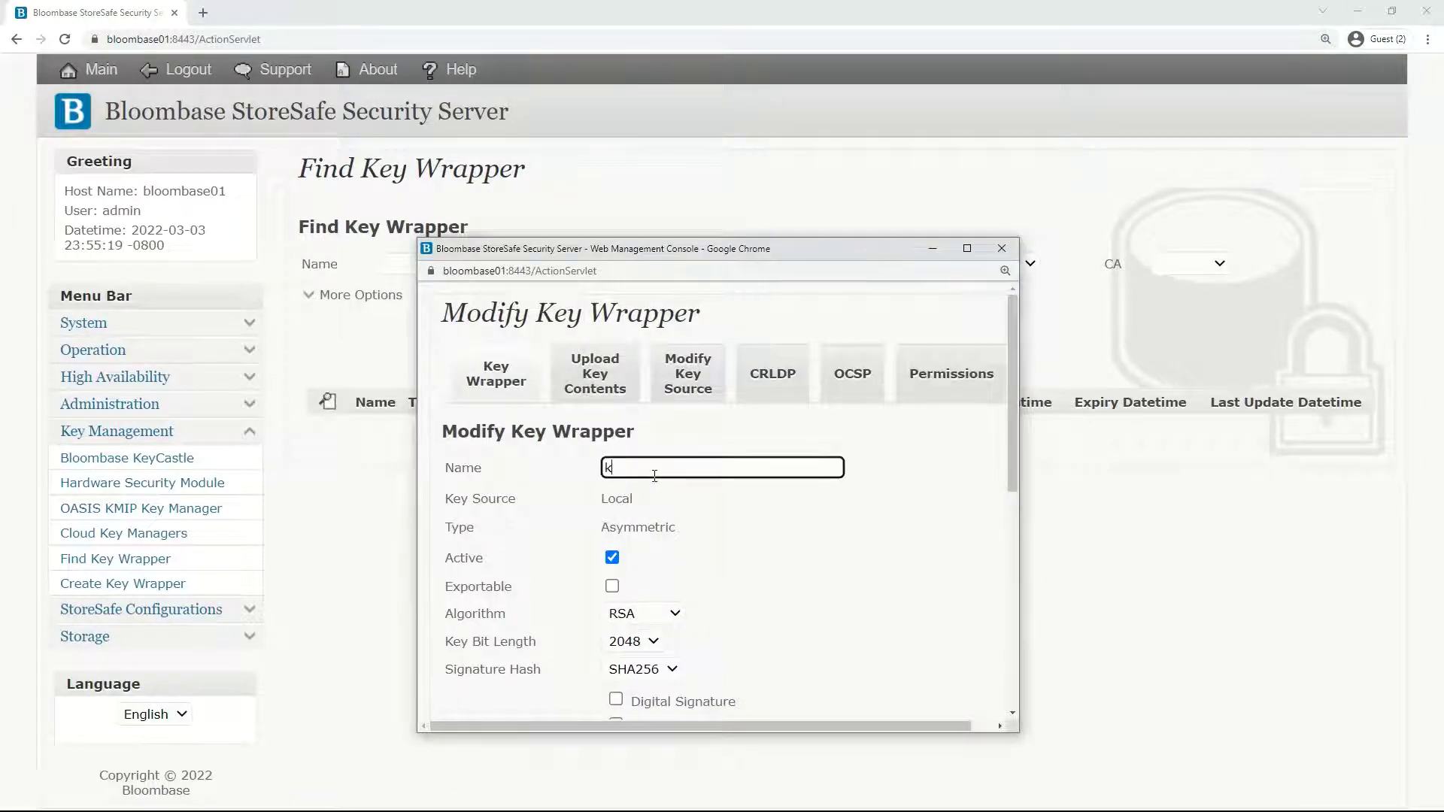
pyautogui.write('ey01')
pyautogui.click(659, 514)
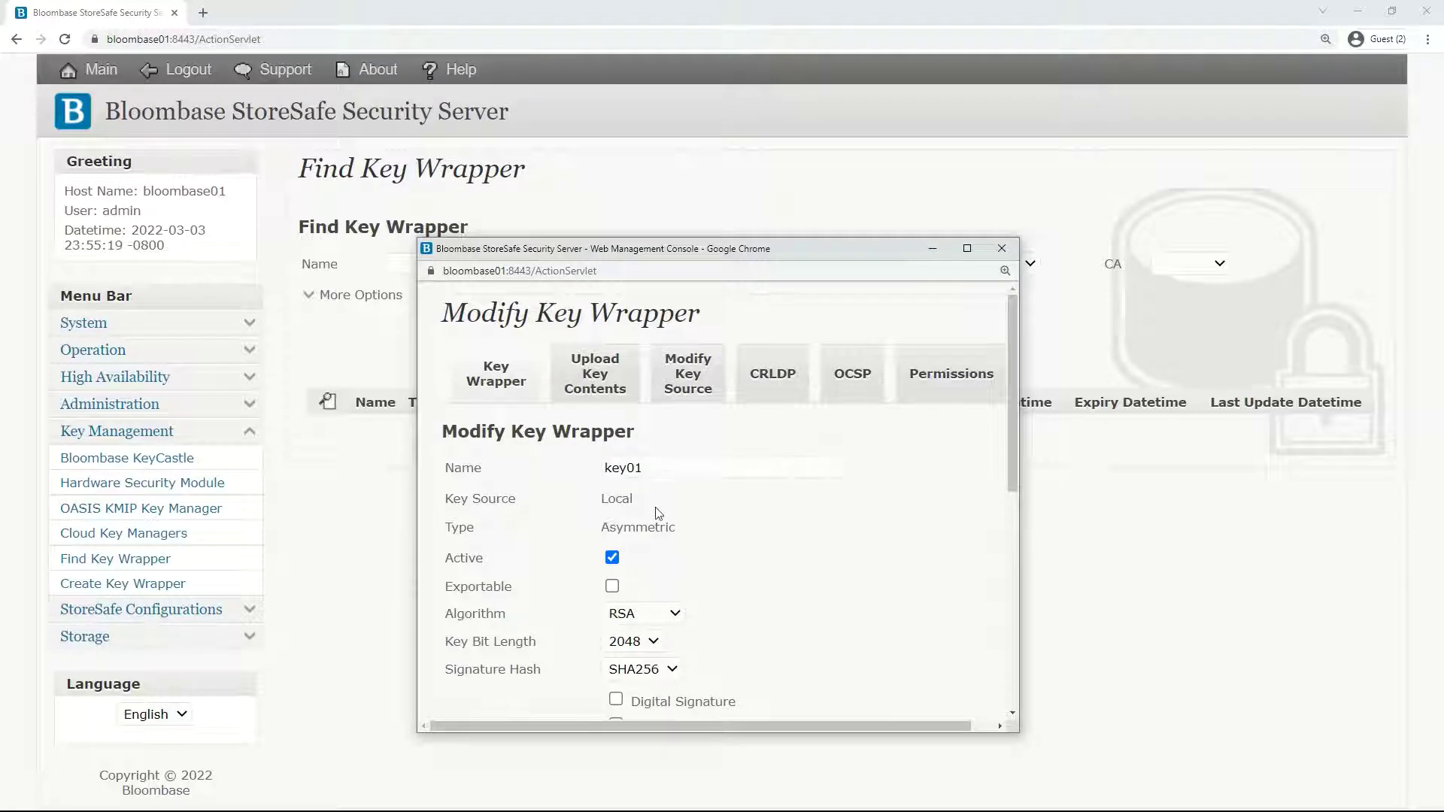
pyautogui.moveTo(601, 503); pyautogui.dragTo(677, 524)
pyautogui.click(644, 508)
pyautogui.click(683, 598)
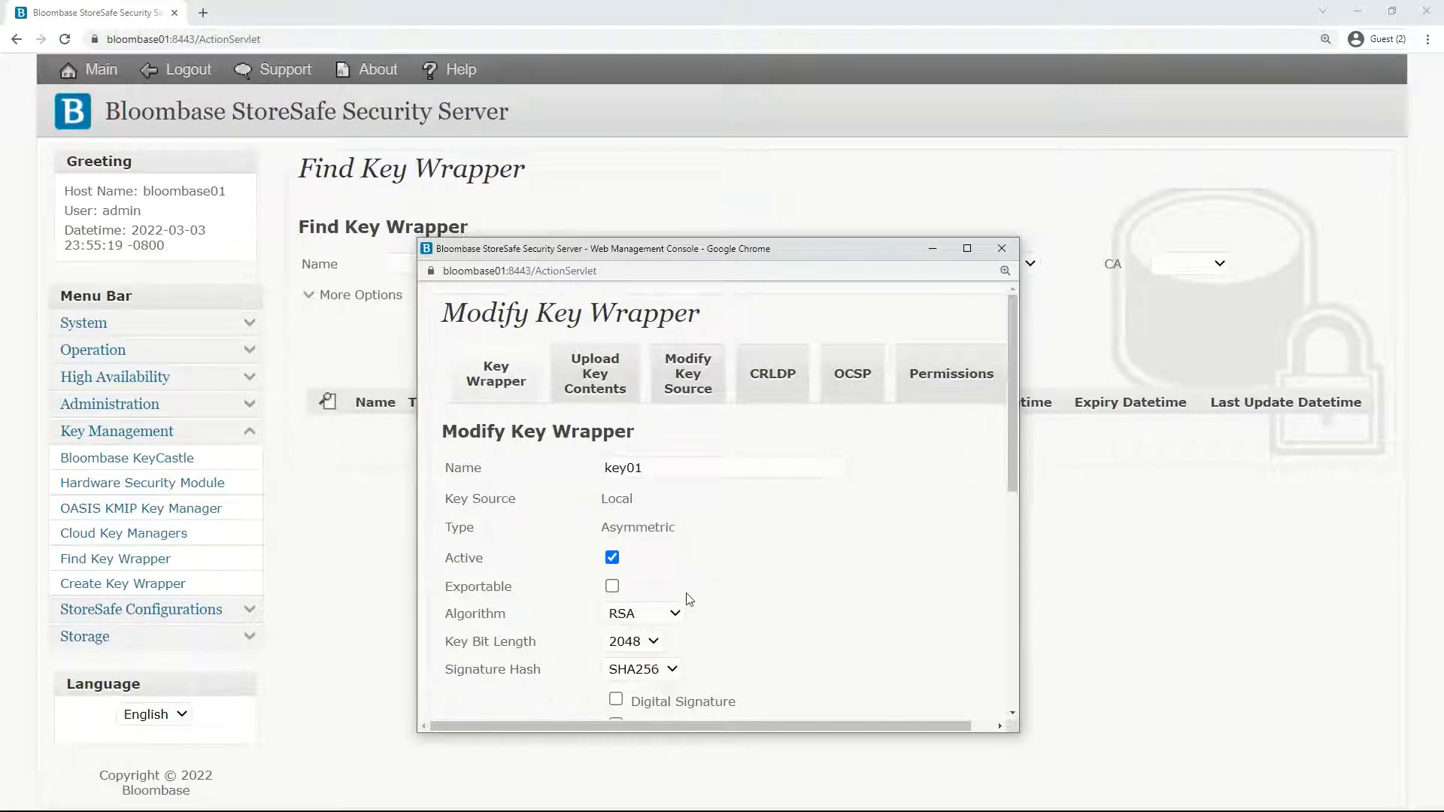
# Set the key wrapper's algorithm to McEliece, key bit length to 2048 and signature hash to qTESLA-I
pyautogui.click(668, 613)
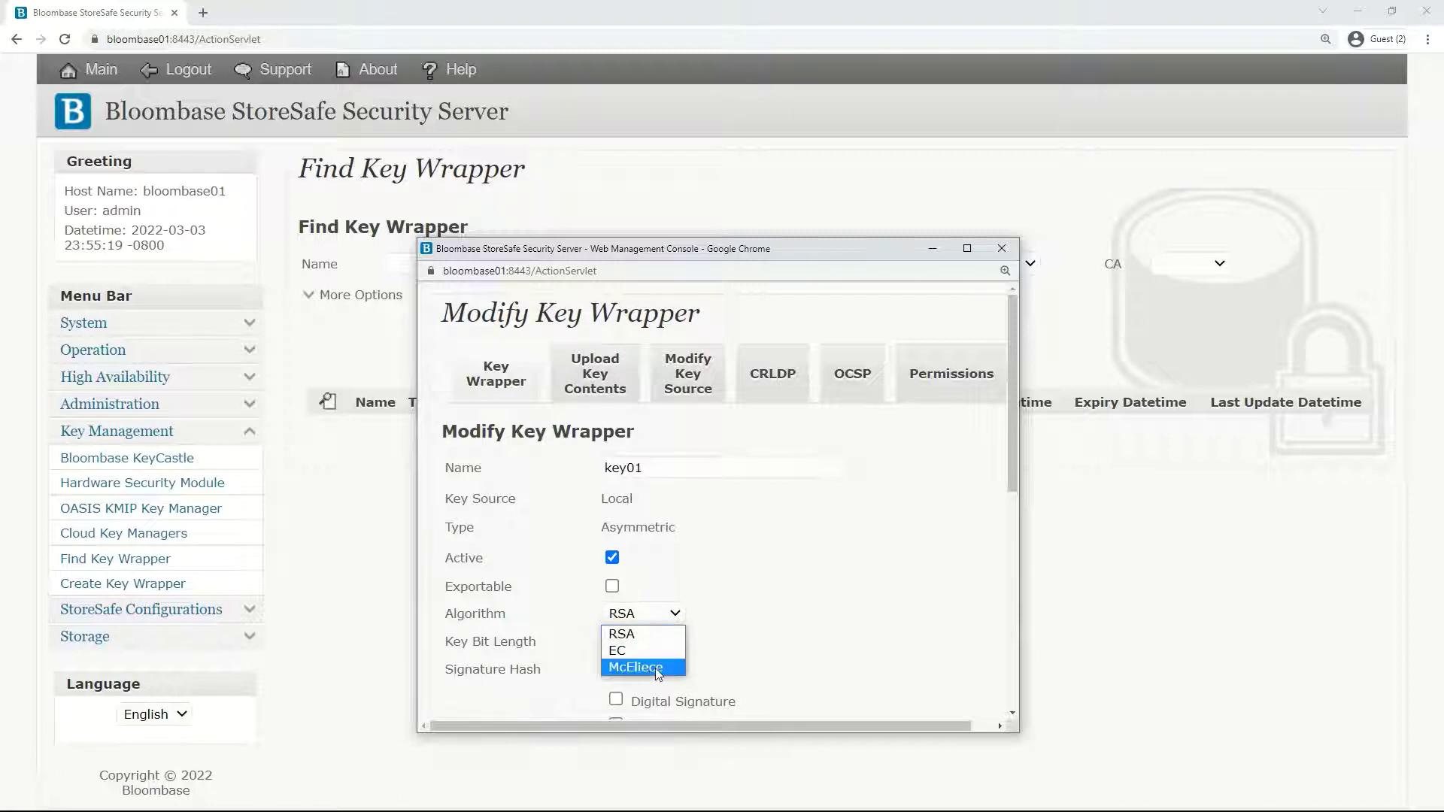
pyautogui.click(655, 667)
pyautogui.scroll(-1, 682, 628)
pyautogui.click(649, 571)
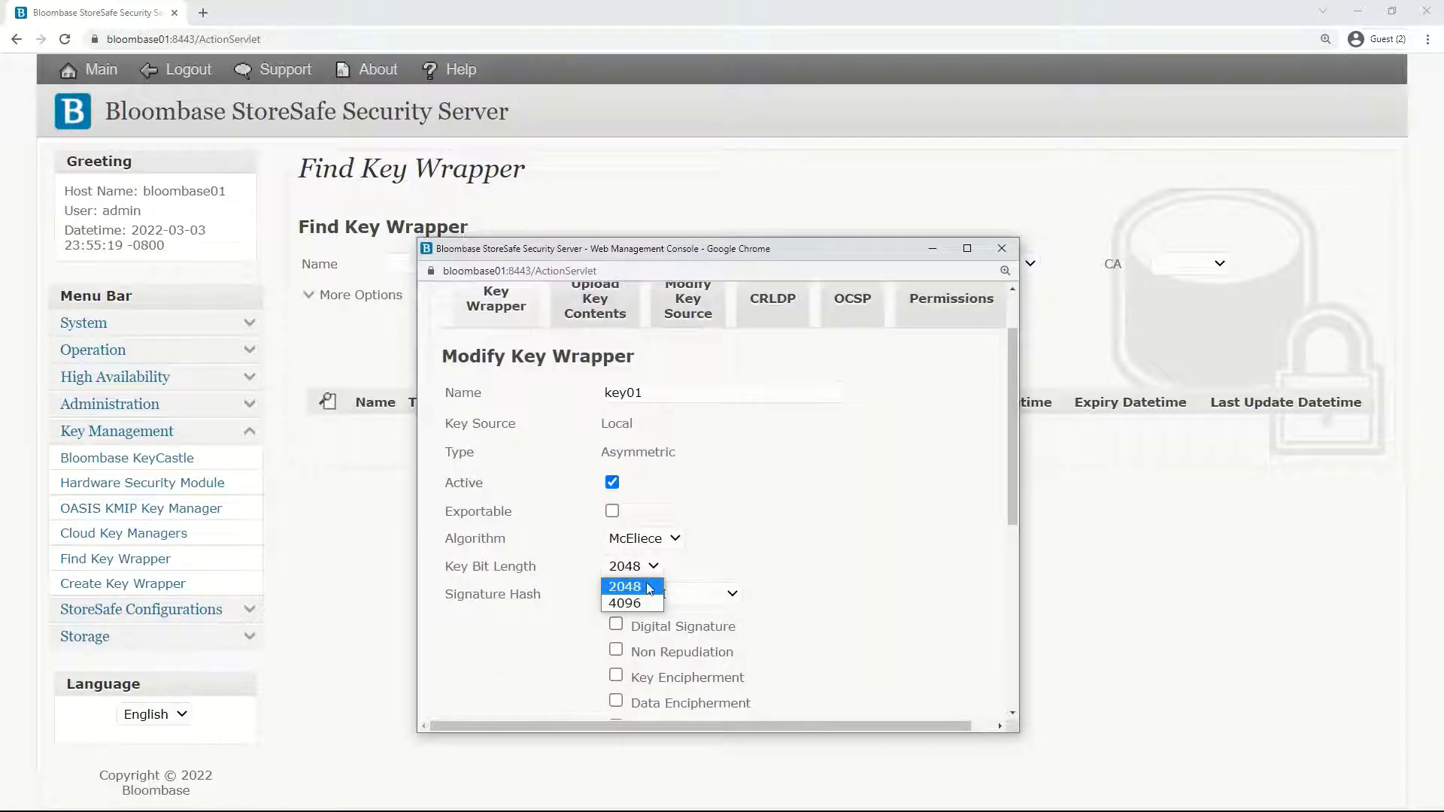
pyautogui.click(651, 591)
pyautogui.click(731, 594)
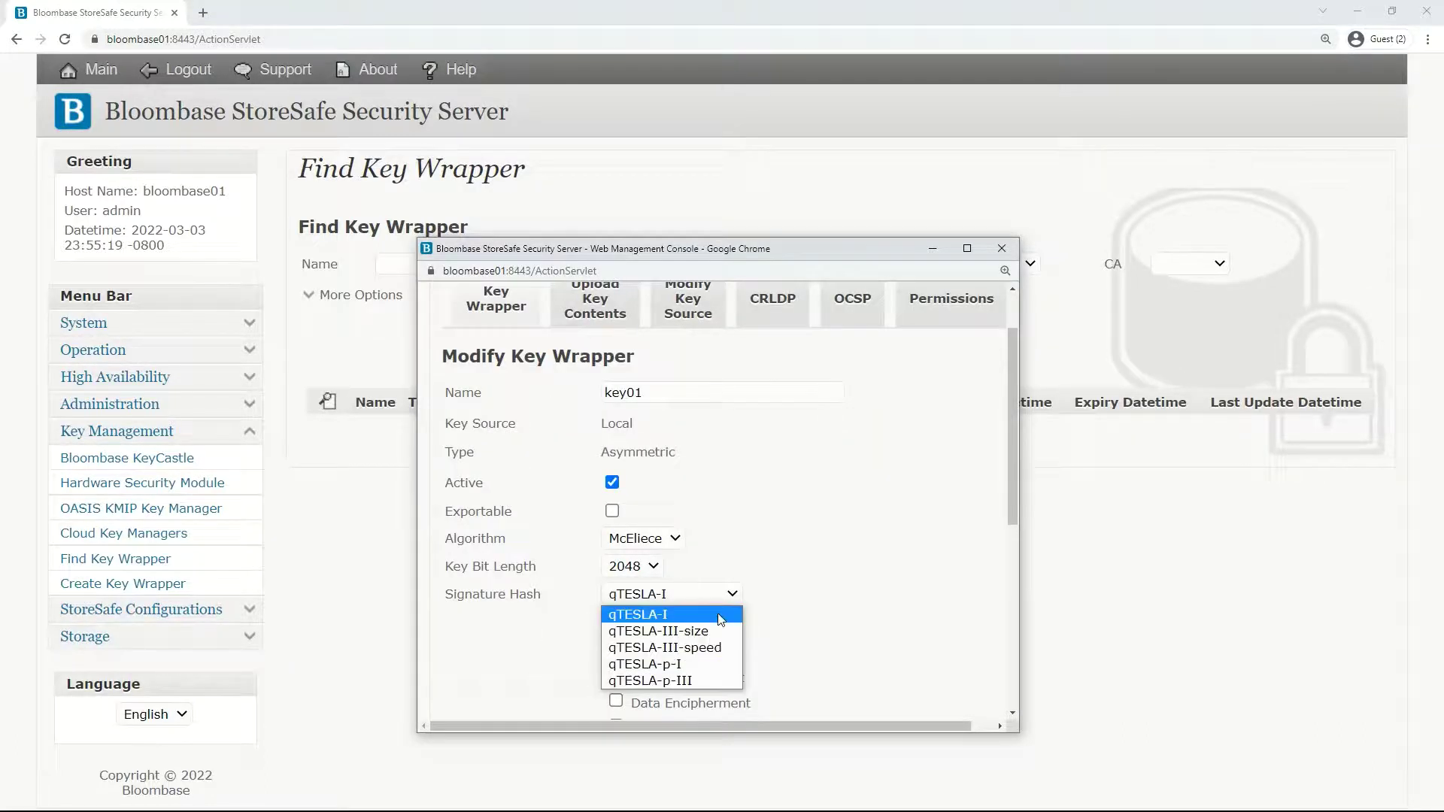
pyautogui.click(720, 618)
# Generate the key for key01, then submit and confirm the new key wrapper
pyautogui.scroll(-5, 792, 603)
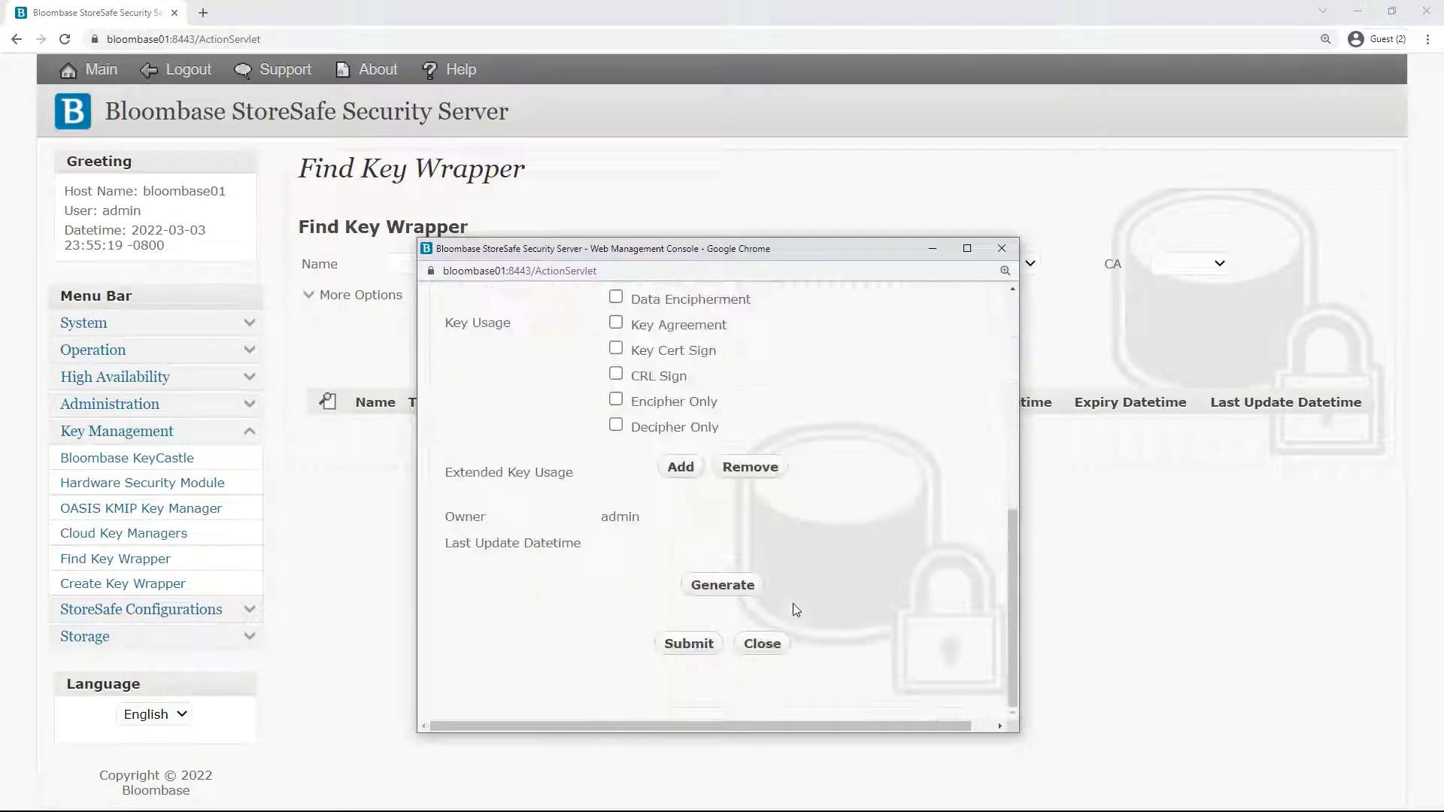
pyautogui.click(729, 583)
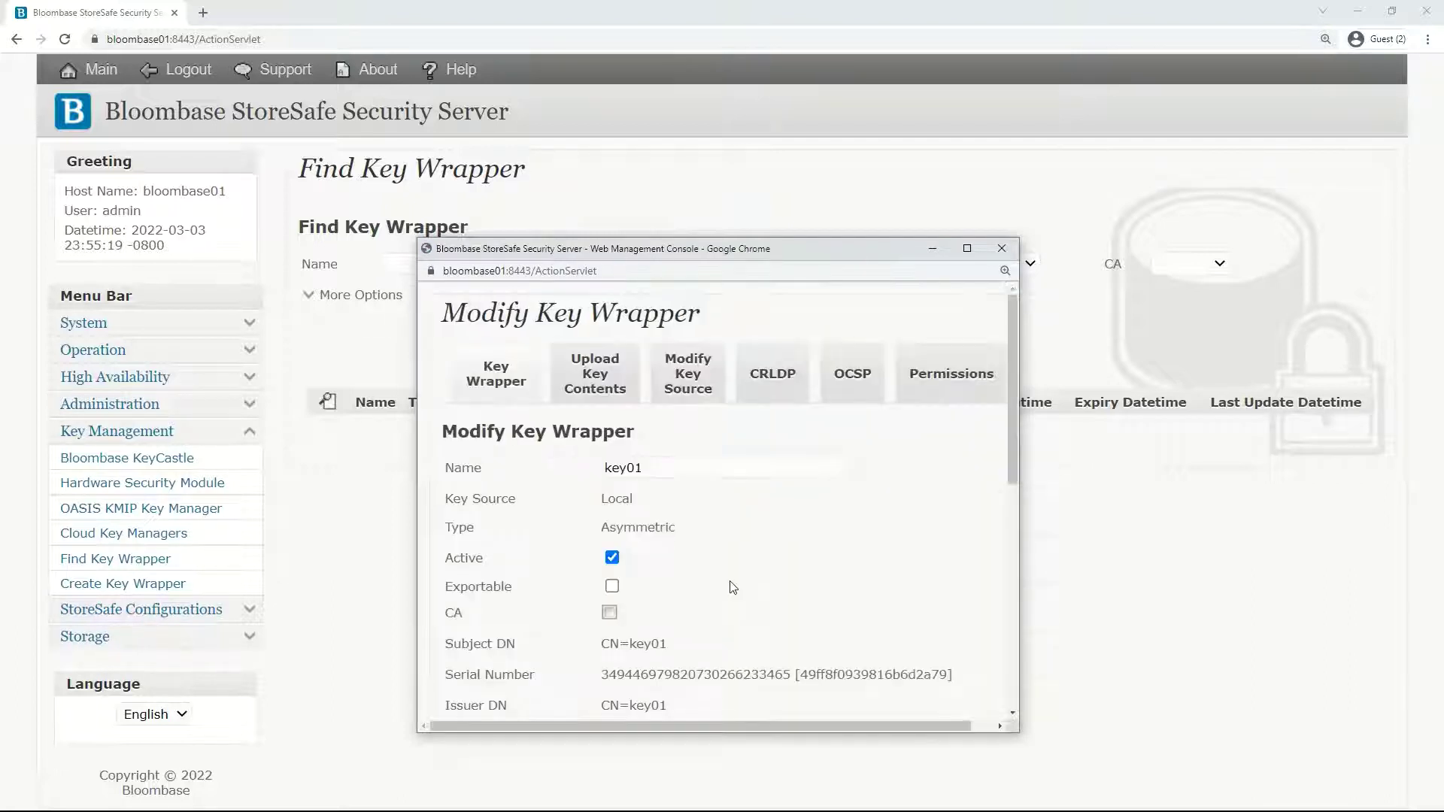
pyautogui.scroll(-7, 730, 582)
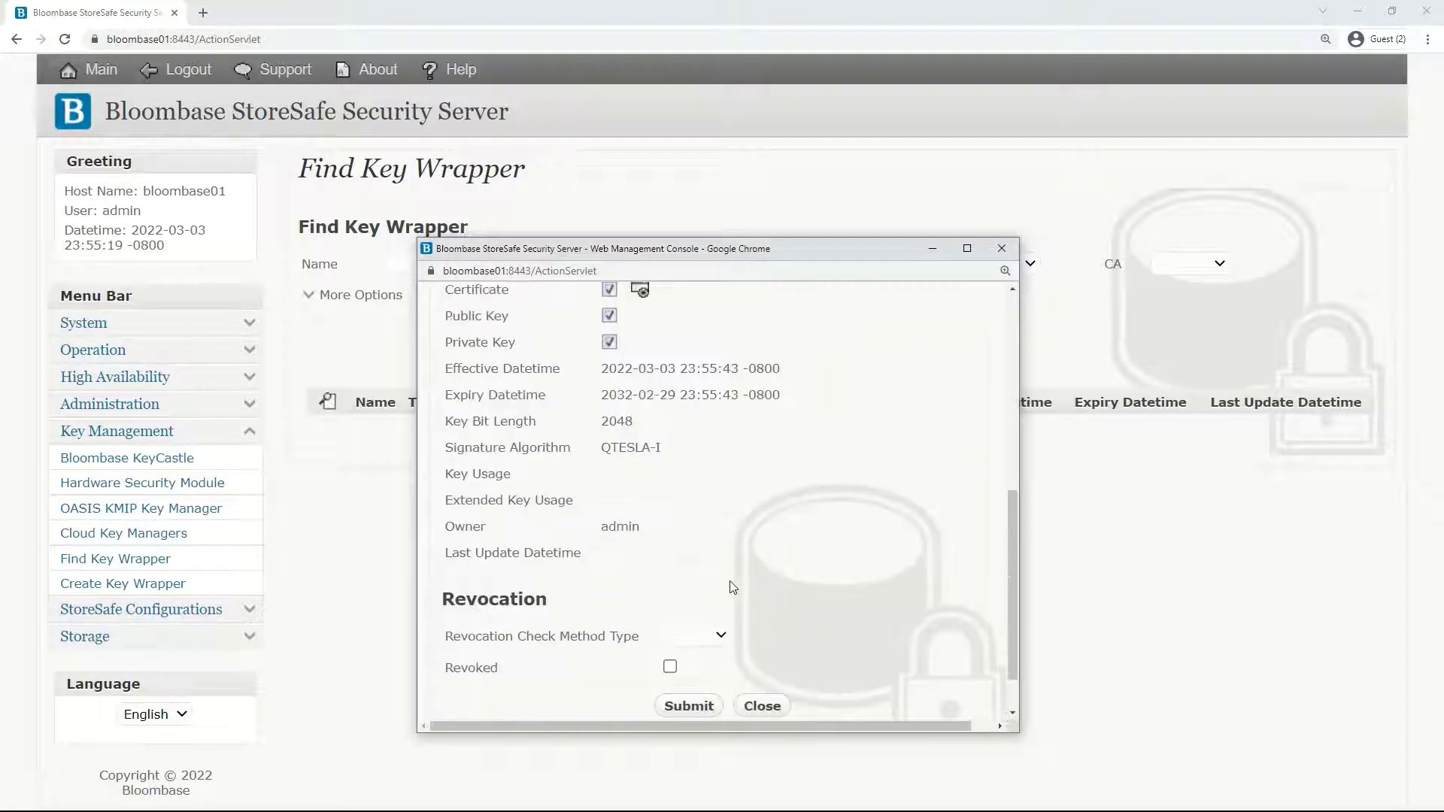
pyautogui.click(705, 645)
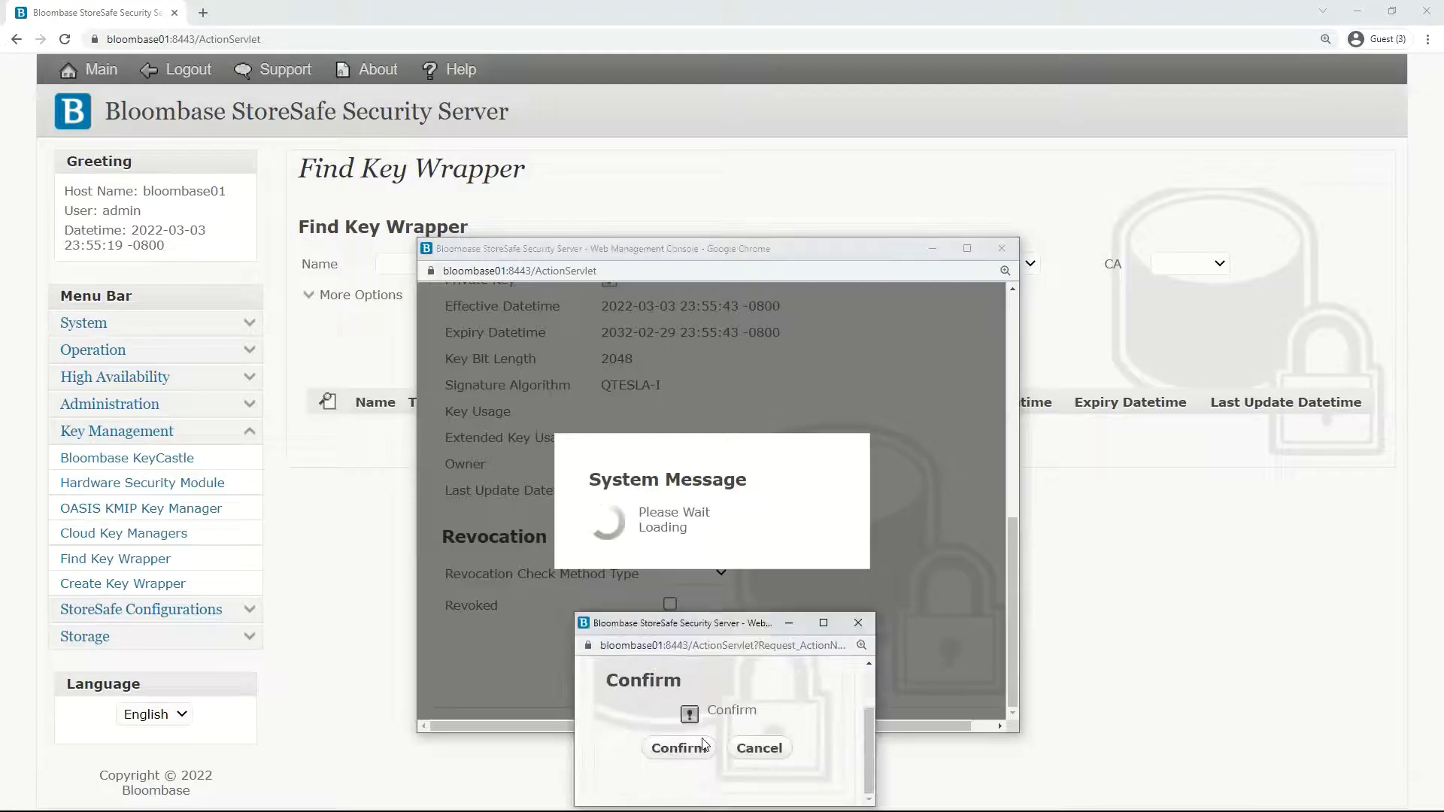
pyautogui.click(673, 747)
pyautogui.click(715, 439)
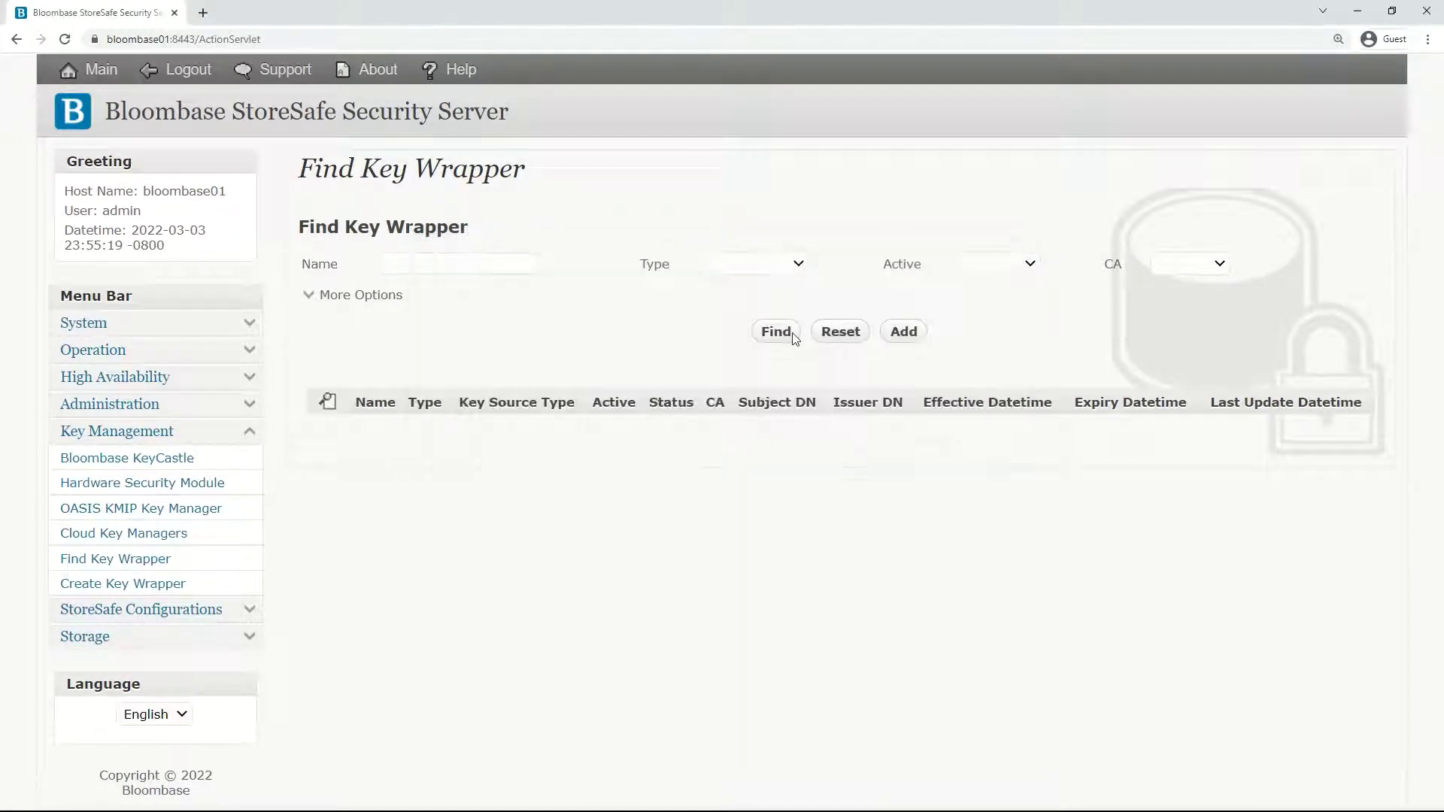
# Find the existing key wrappers and open key01 to review its key bit length, signature algorithm and validity dates
pyautogui.click(775, 331)
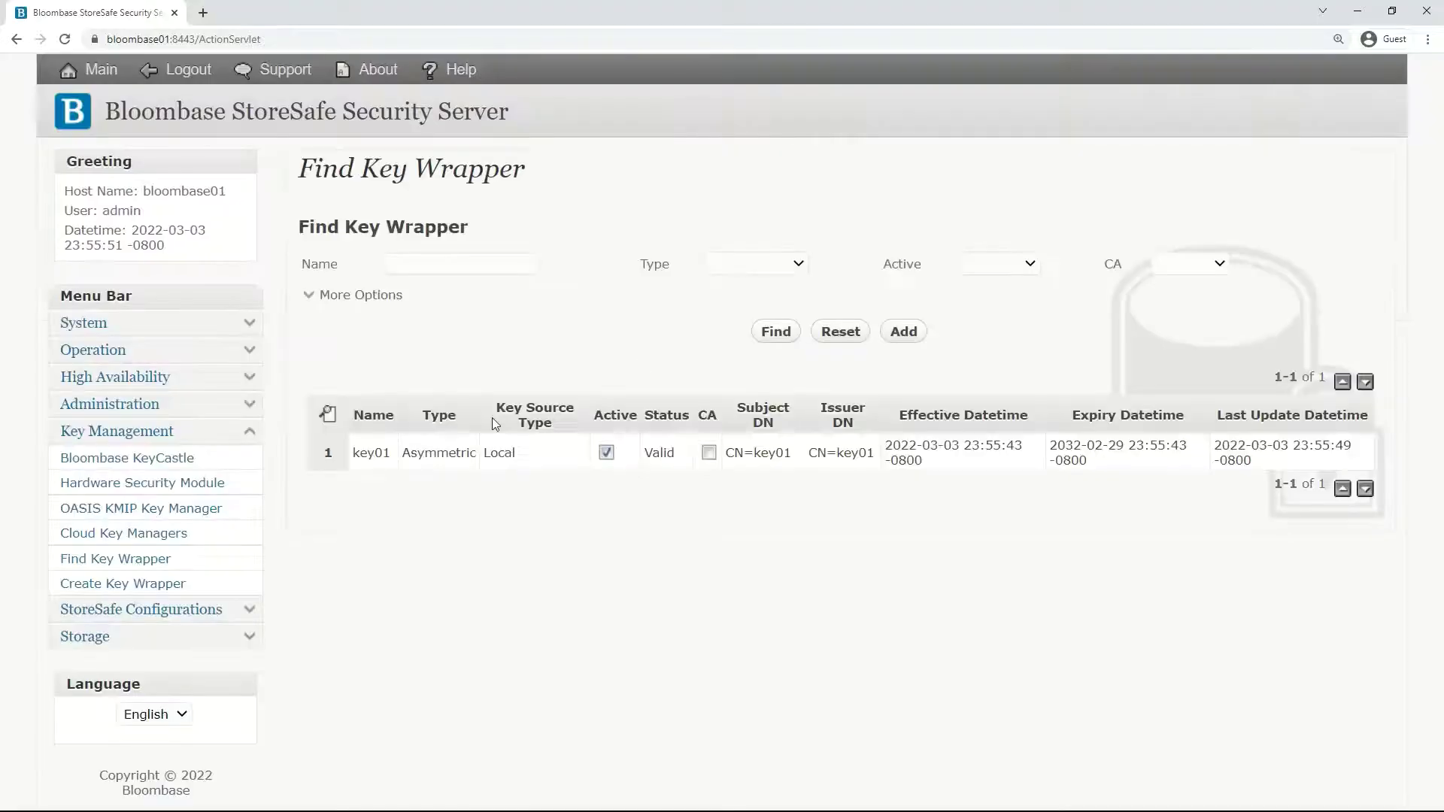
pyautogui.click(372, 452)
pyautogui.click(458, 459)
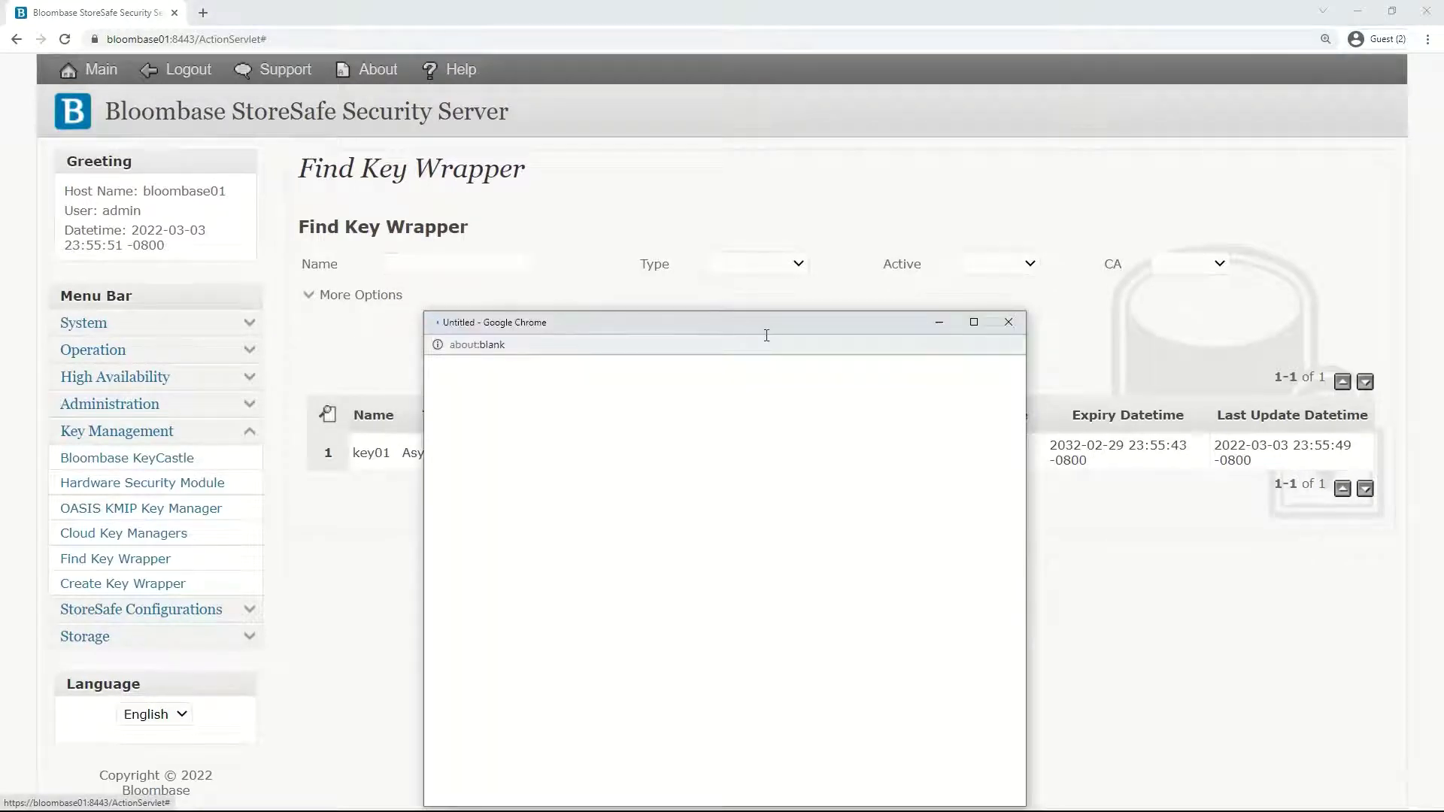
pyautogui.scroll(-3, 945, 521)
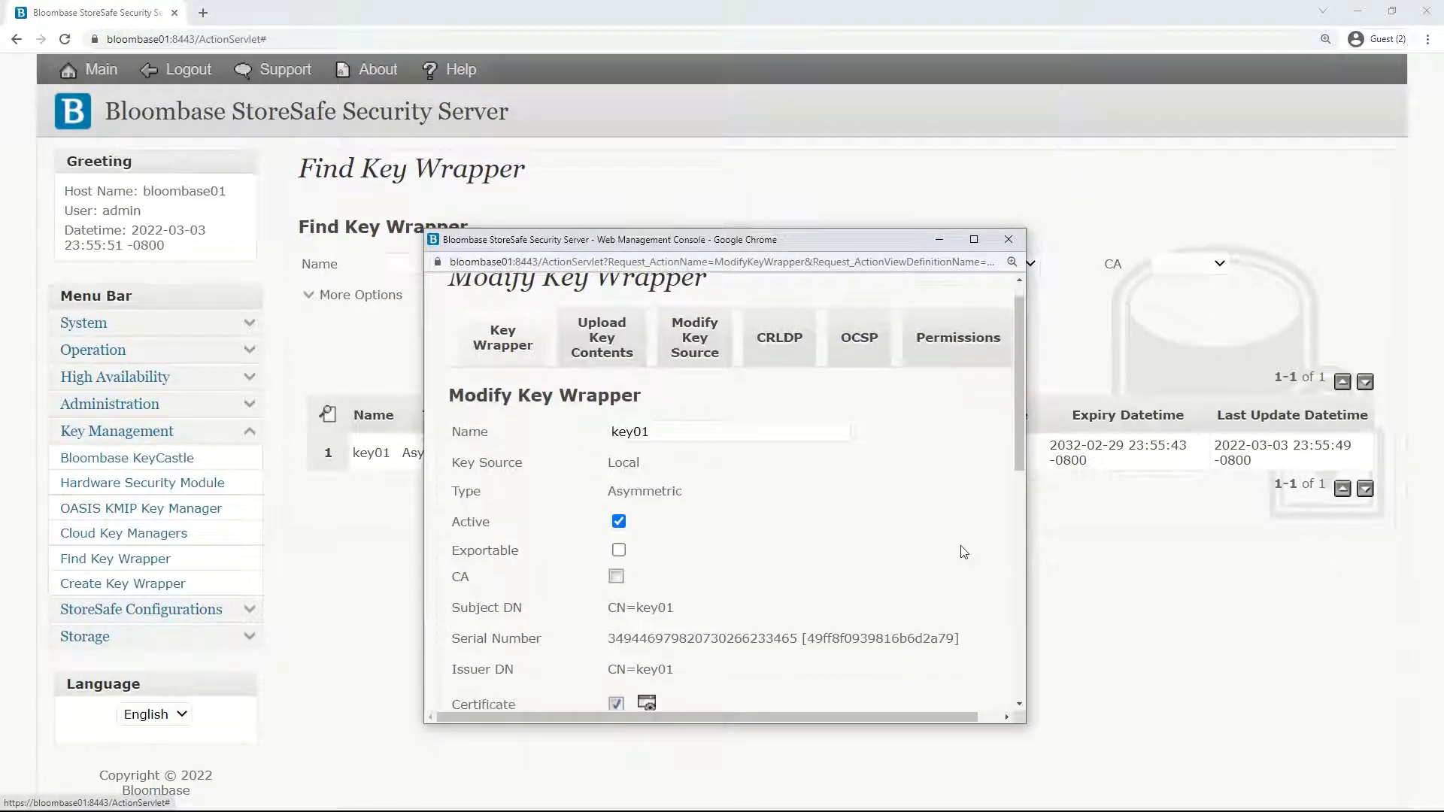
pyautogui.scroll(-5, 970, 564)
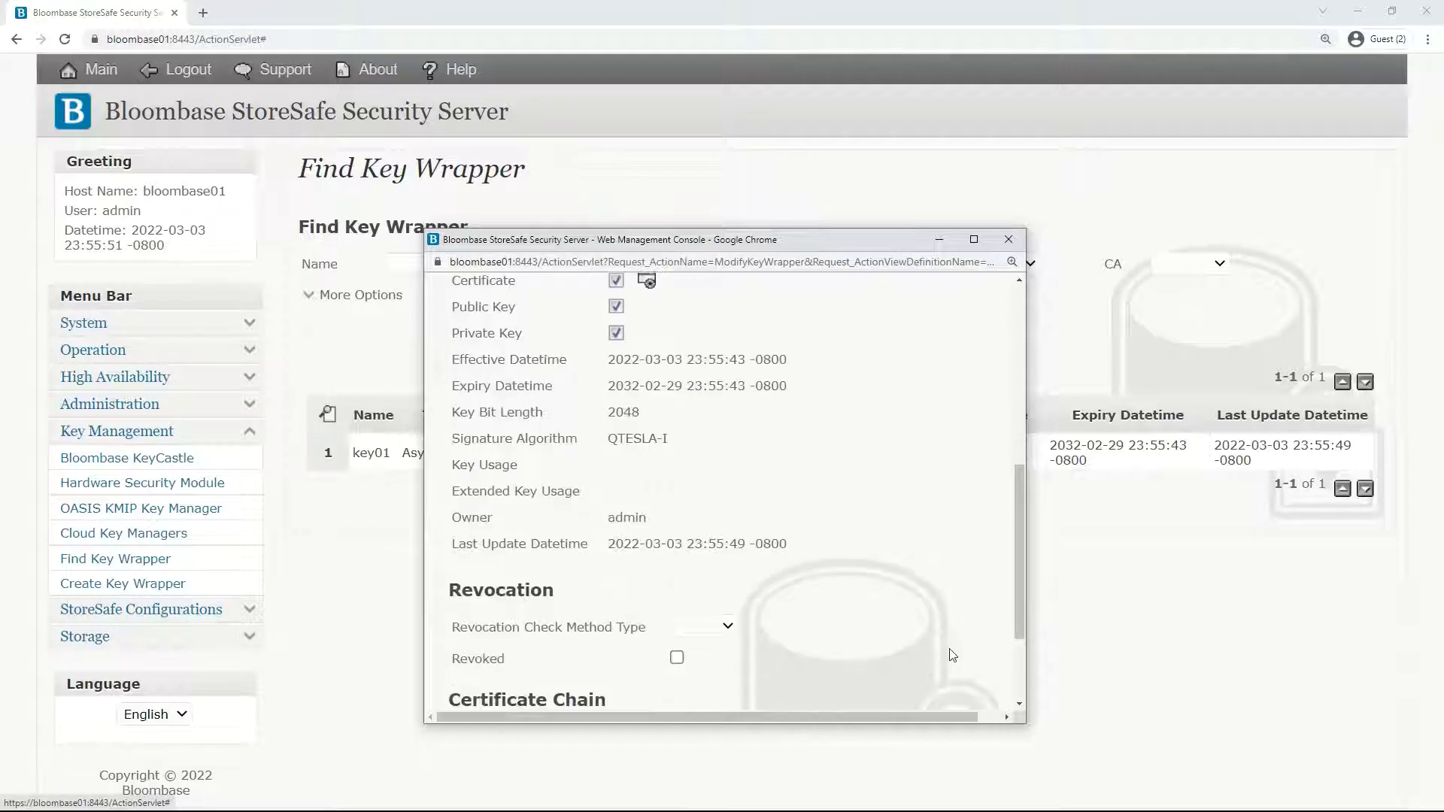
pyautogui.click(806, 636)
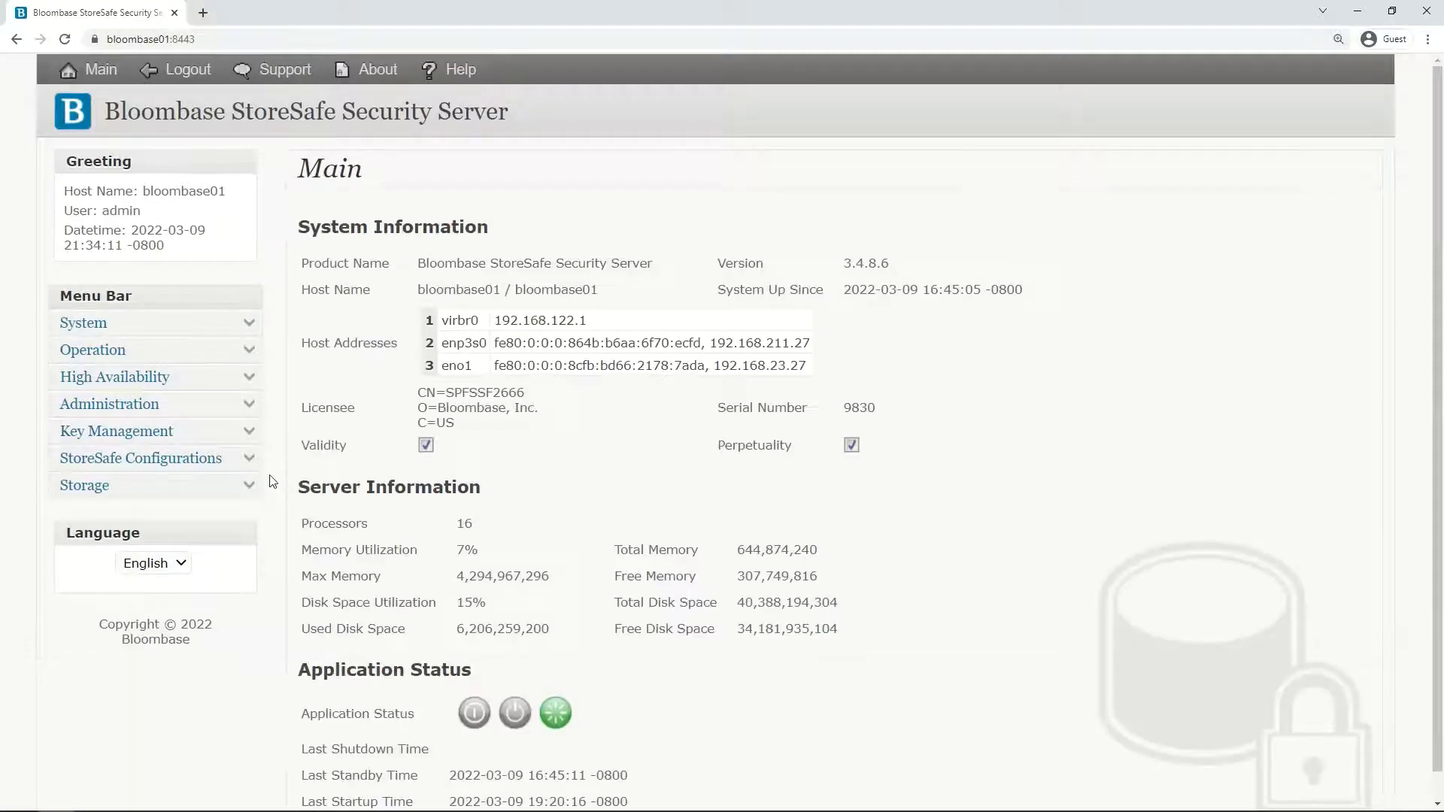
# Find the NVMe physical storage entries and open the storage configuration of discovery01
pyautogui.click(250, 487)
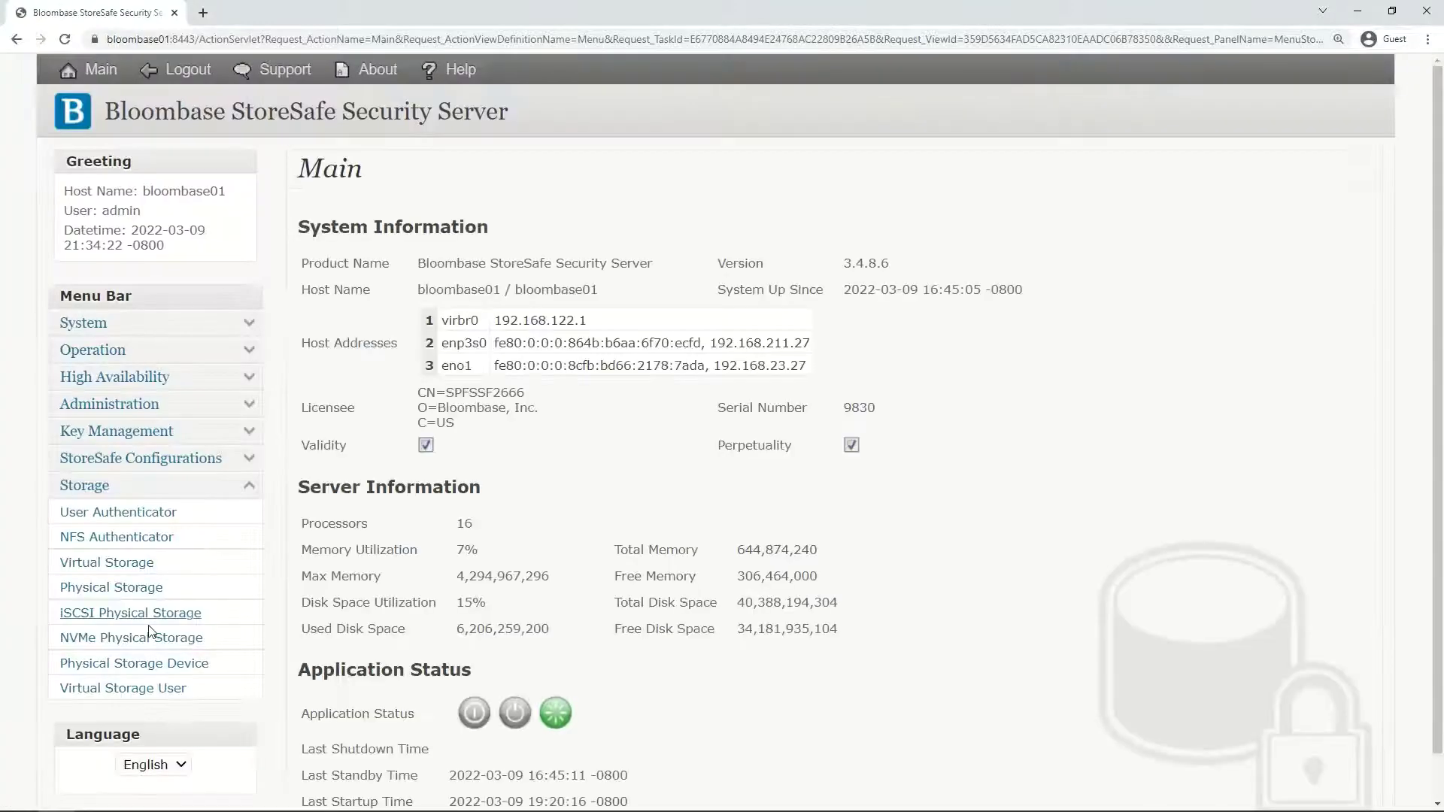
pyautogui.click(145, 639)
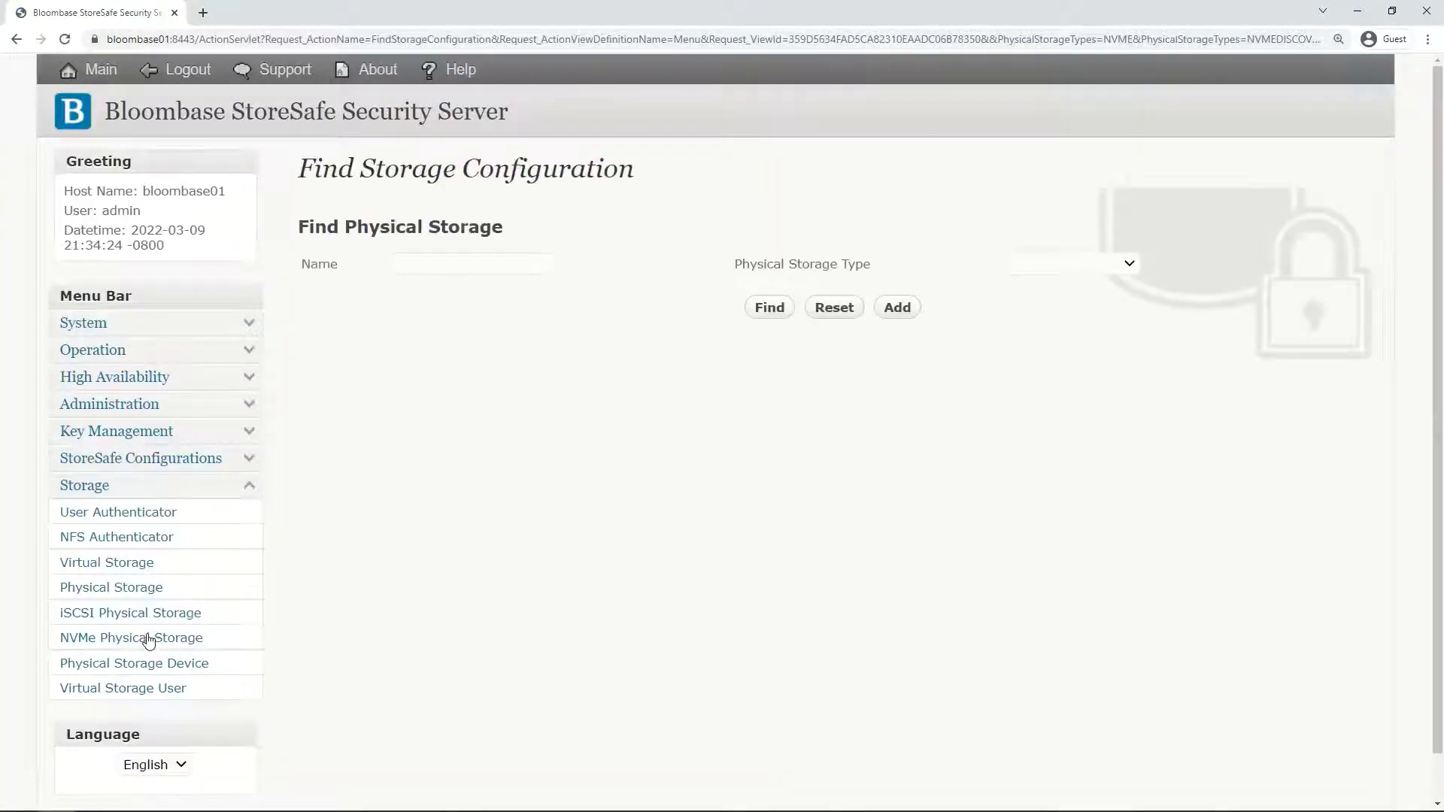
pyautogui.click(760, 309)
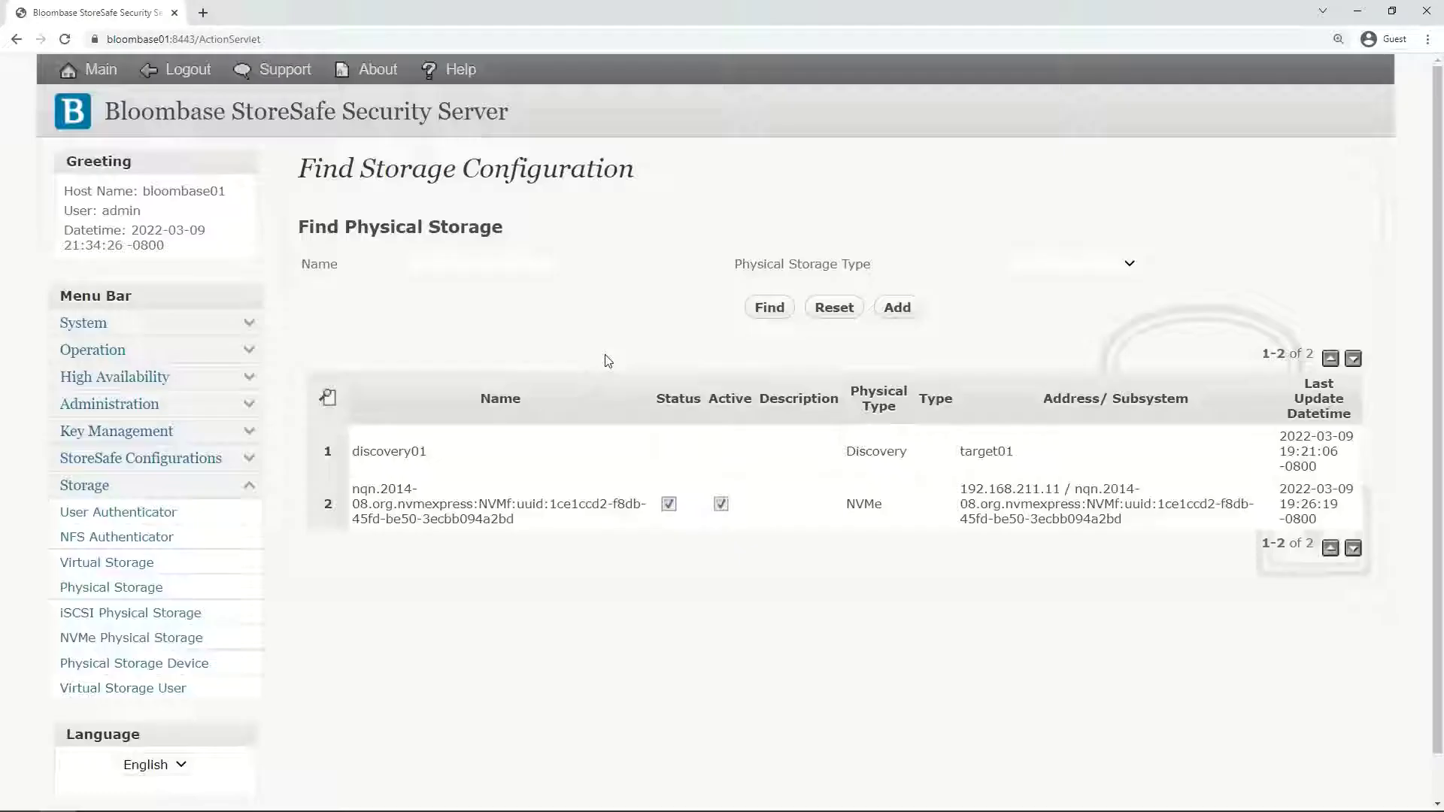
pyautogui.click(410, 455)
pyautogui.click(500, 458)
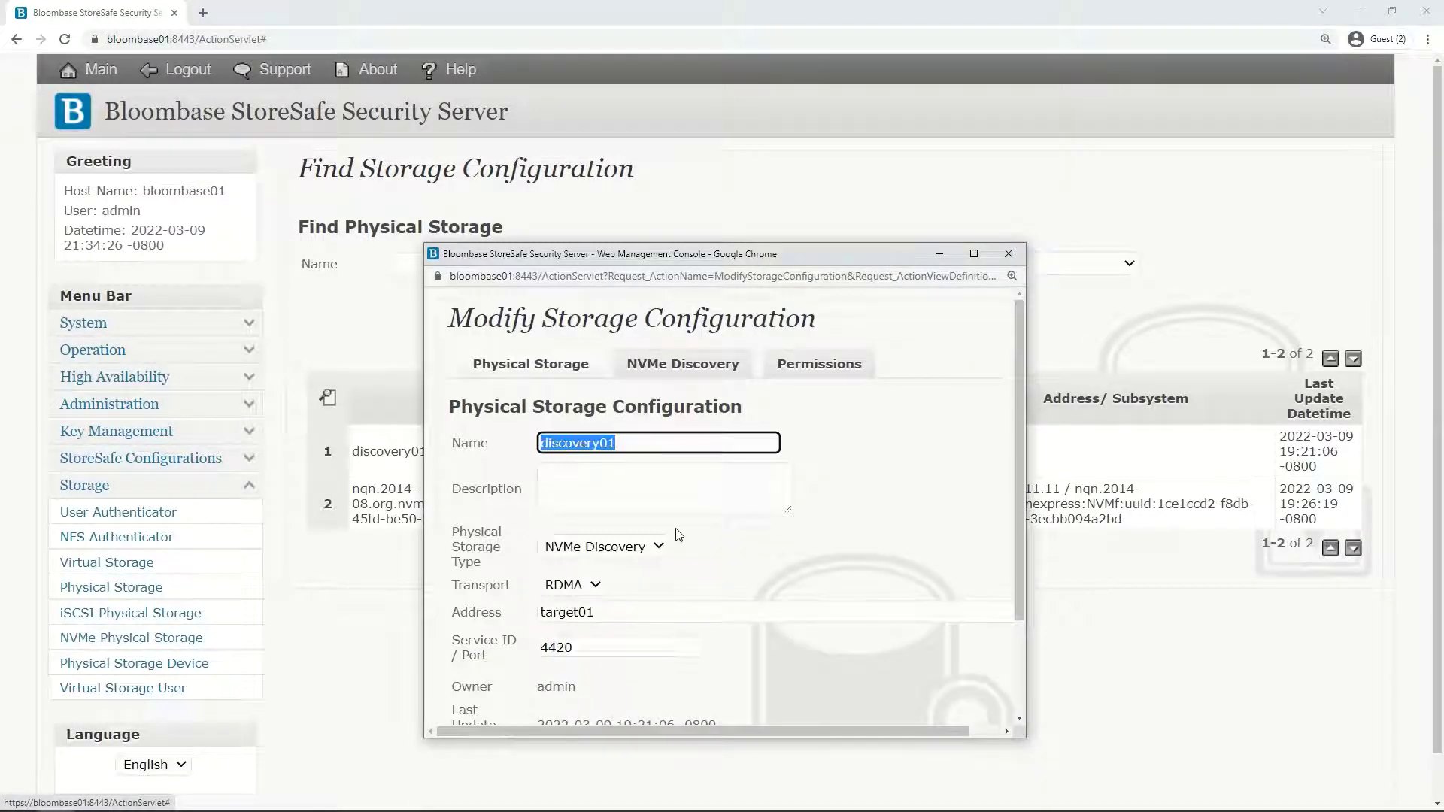
# Review discovery01's physical storage type, available transport options, address and service port
pyautogui.click(656, 546)
pyautogui.click(606, 585)
pyautogui.click(573, 585)
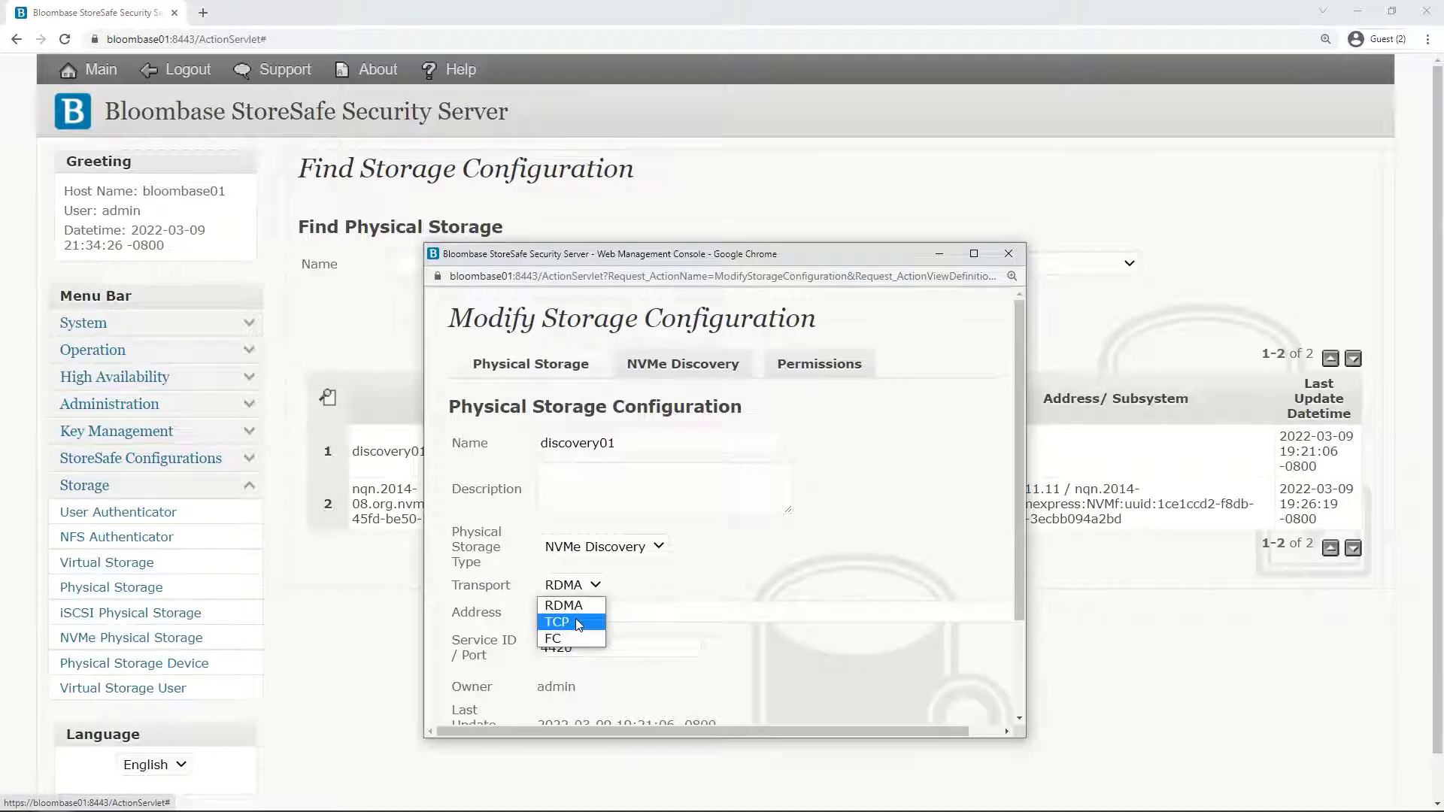
pyautogui.click(629, 612)
pyautogui.write('target01')
pyautogui.doubleClick(629, 613)
pyautogui.click(595, 647)
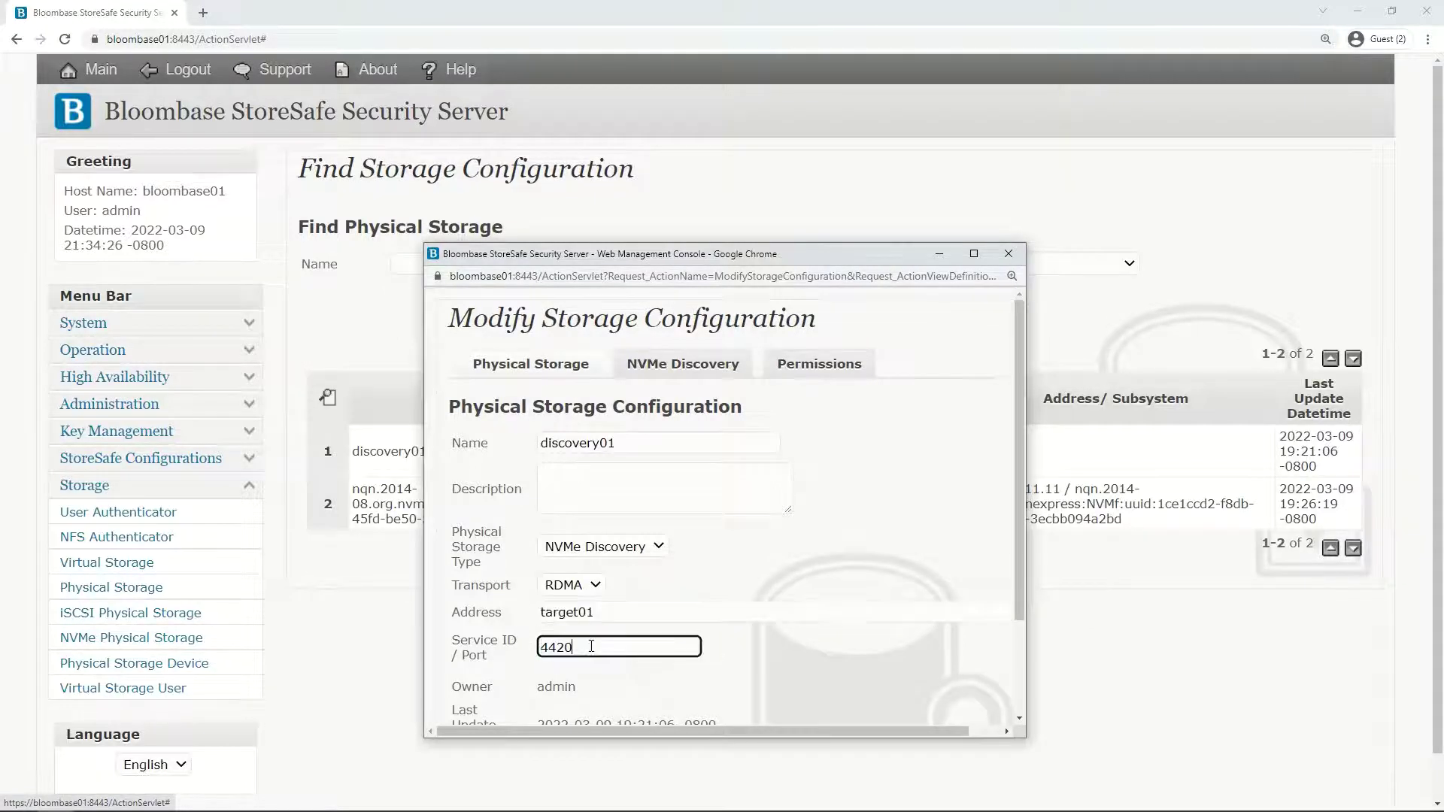
pyautogui.doubleClick(594, 647)
pyautogui.click(617, 685)
pyautogui.scroll(-3, 616, 686)
pyautogui.scroll(3, 616, 677)
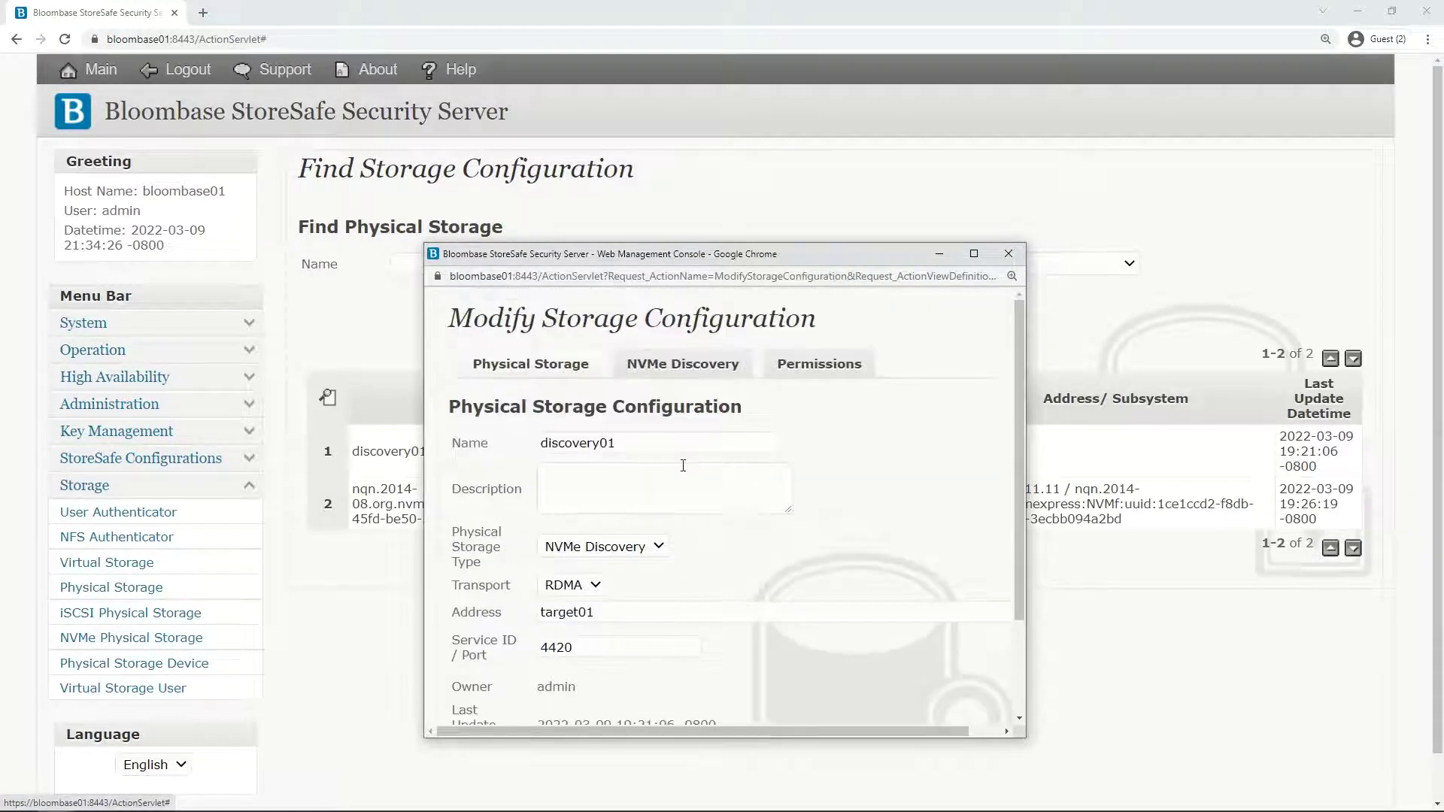
# Run NVMe discovery on discovery01 and examine the subsystem name in its node list
pyautogui.click(691, 367)
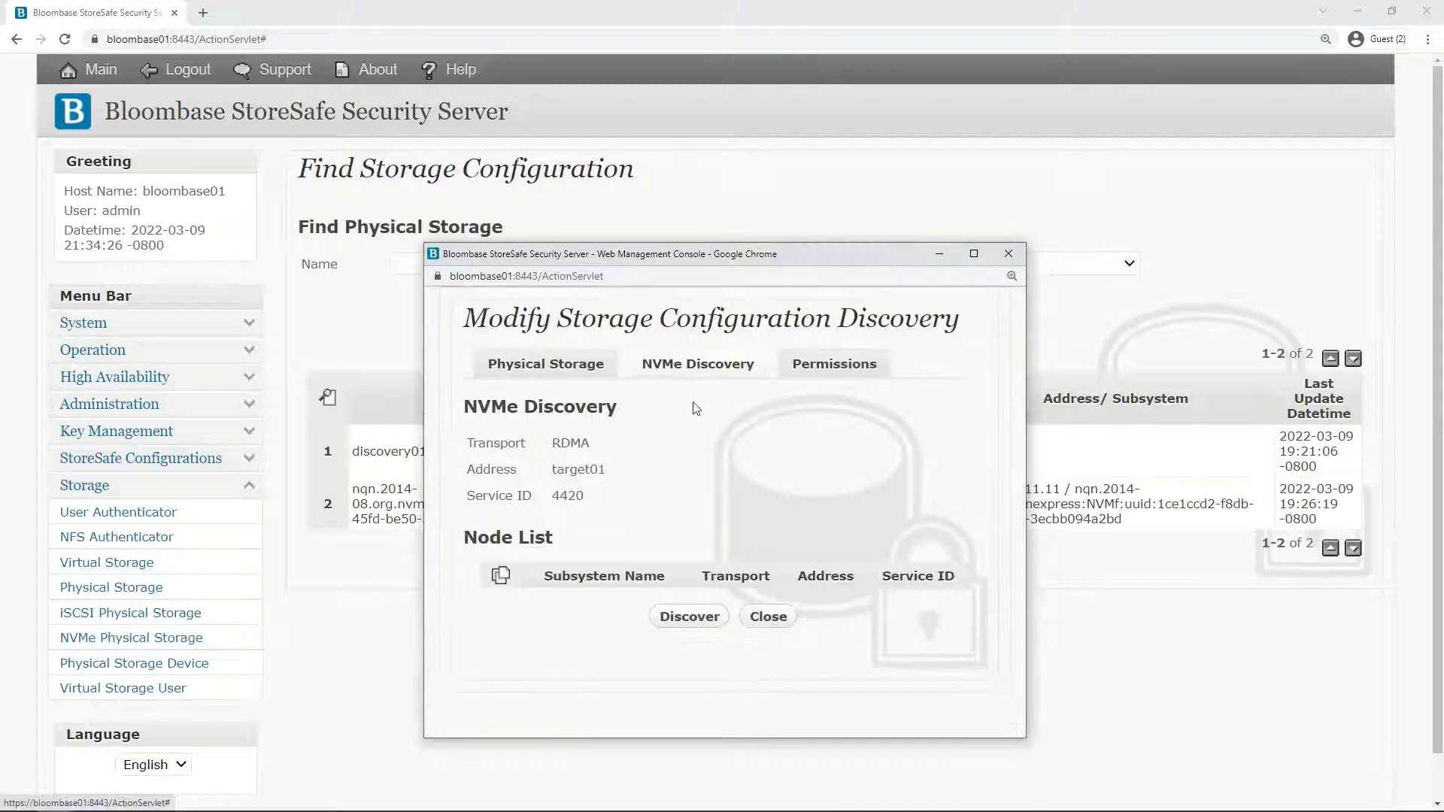
pyautogui.click(692, 621)
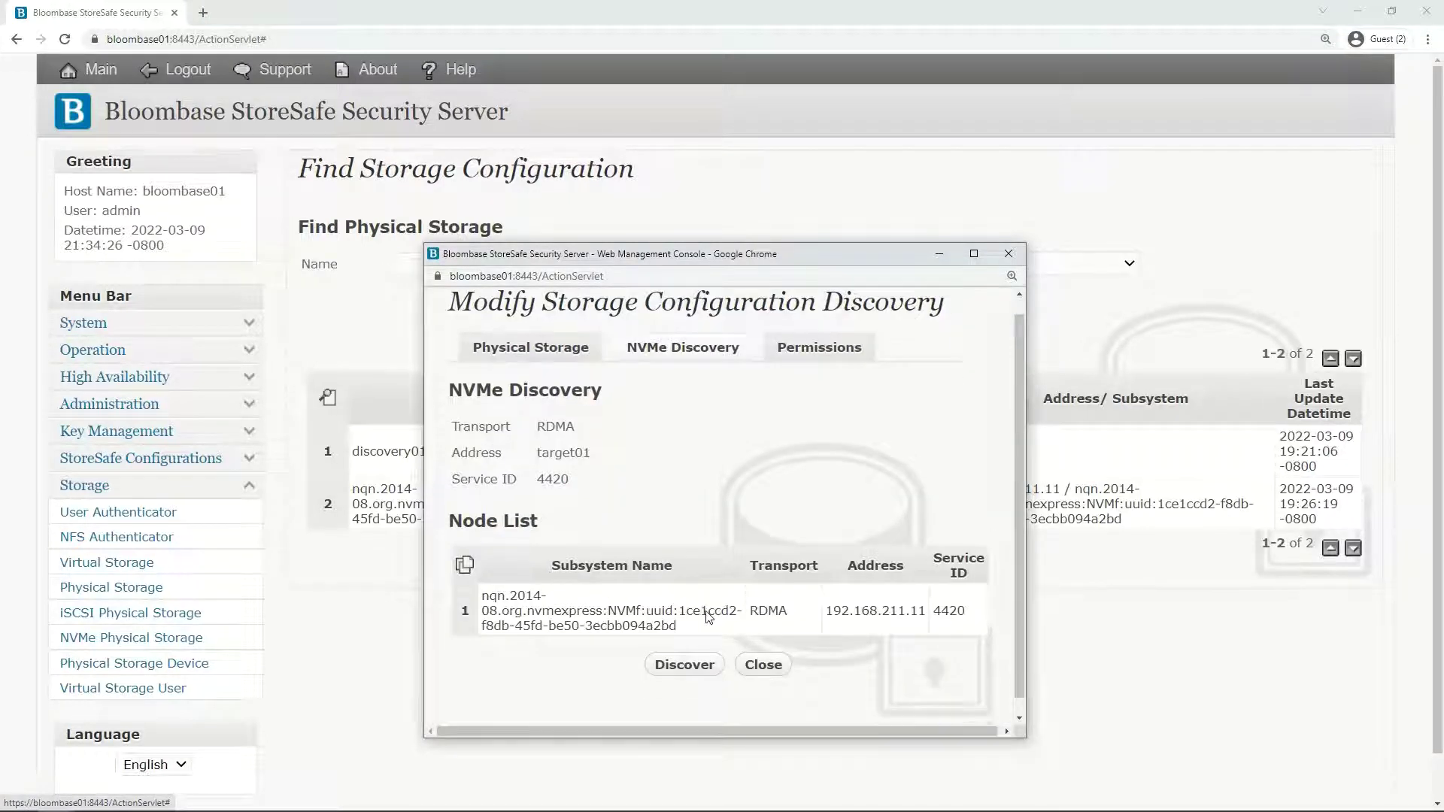
pyautogui.moveTo(676, 611); pyautogui.dragTo(482, 580)
pyautogui.click(531, 636)
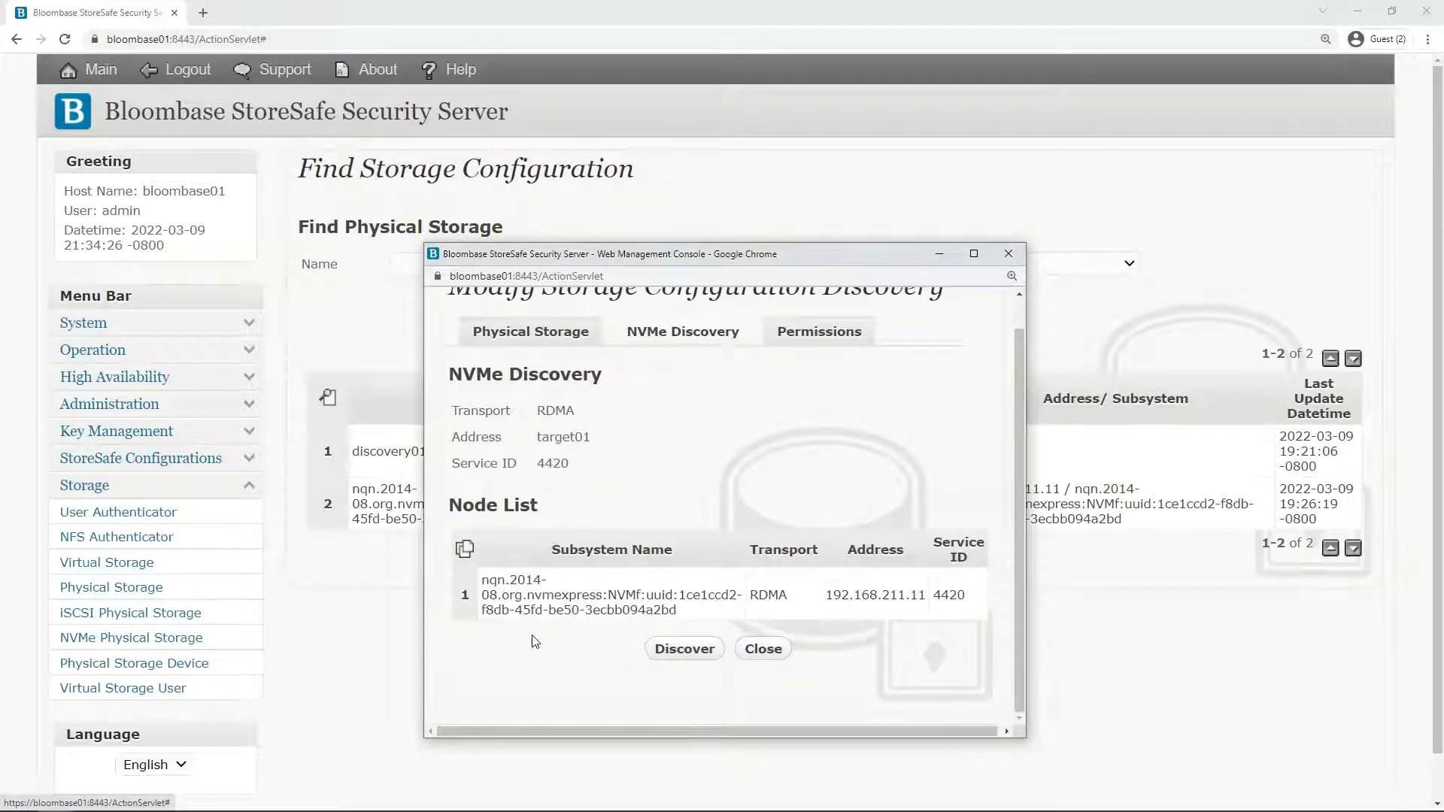
# Open the discovered subsystem's storage configuration, review its name, storage type and transport, and close it without submitting
pyautogui.click(677, 606)
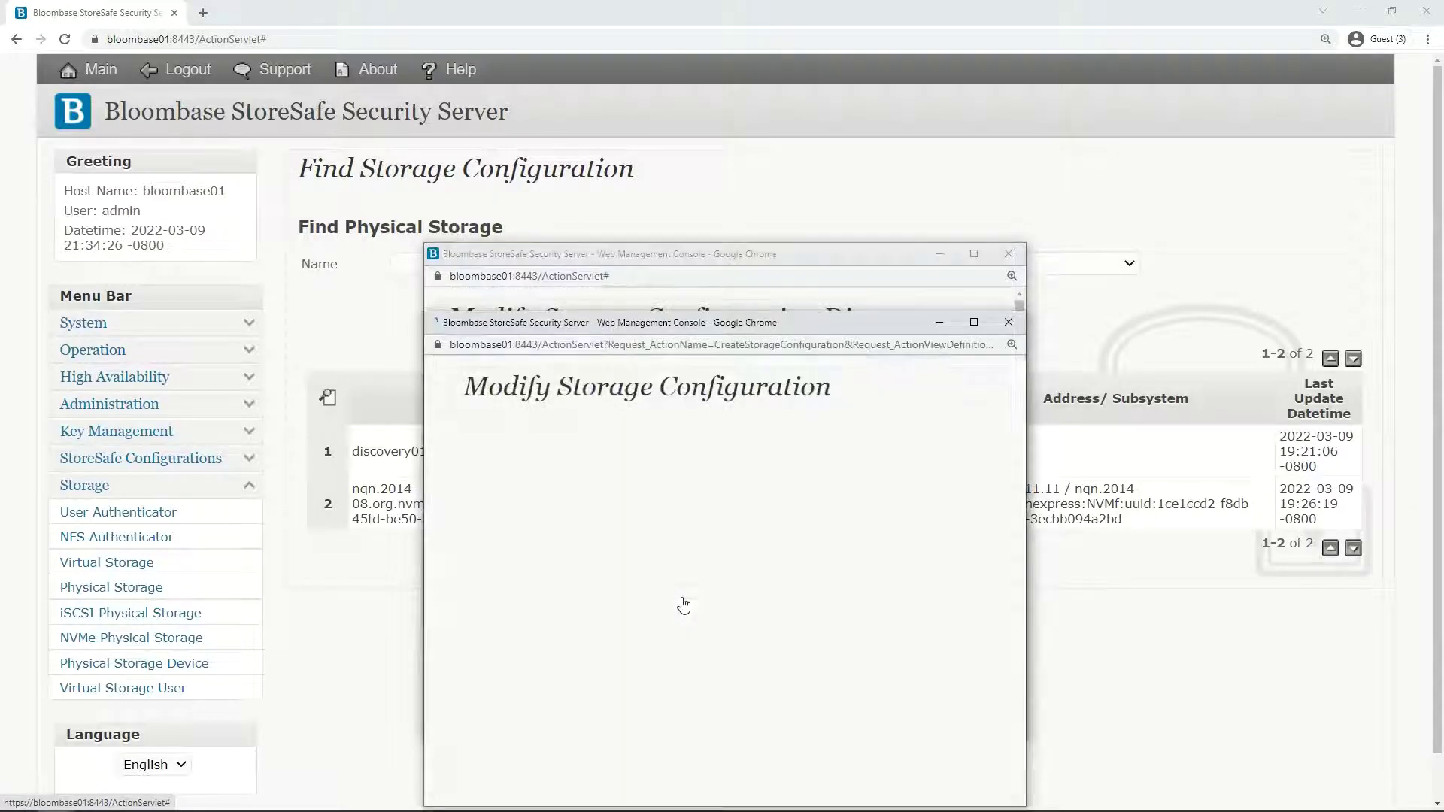
pyautogui.tripleClick(545, 438)
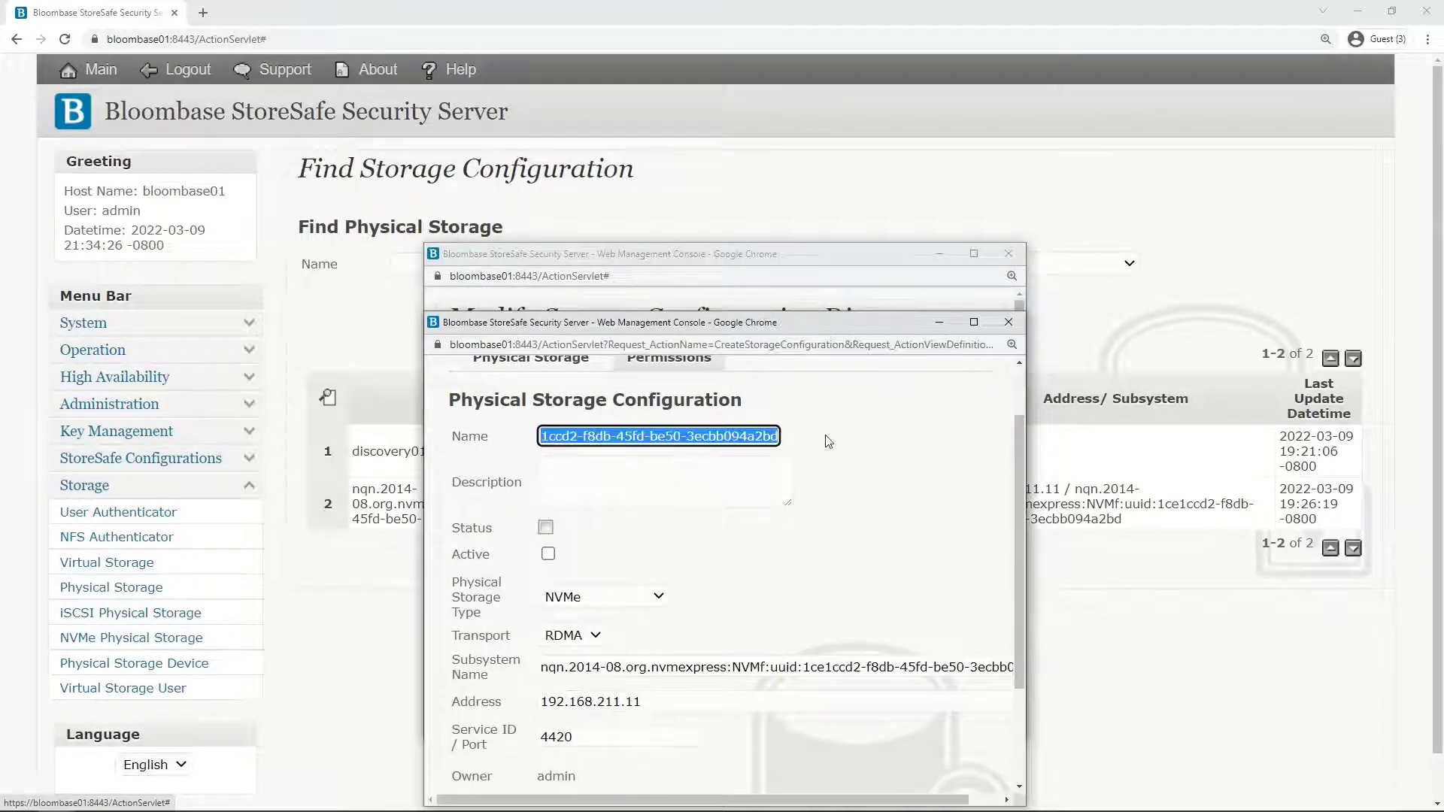
pyautogui.click(863, 531)
pyautogui.scroll(-1, 735, 509)
pyautogui.click(659, 524)
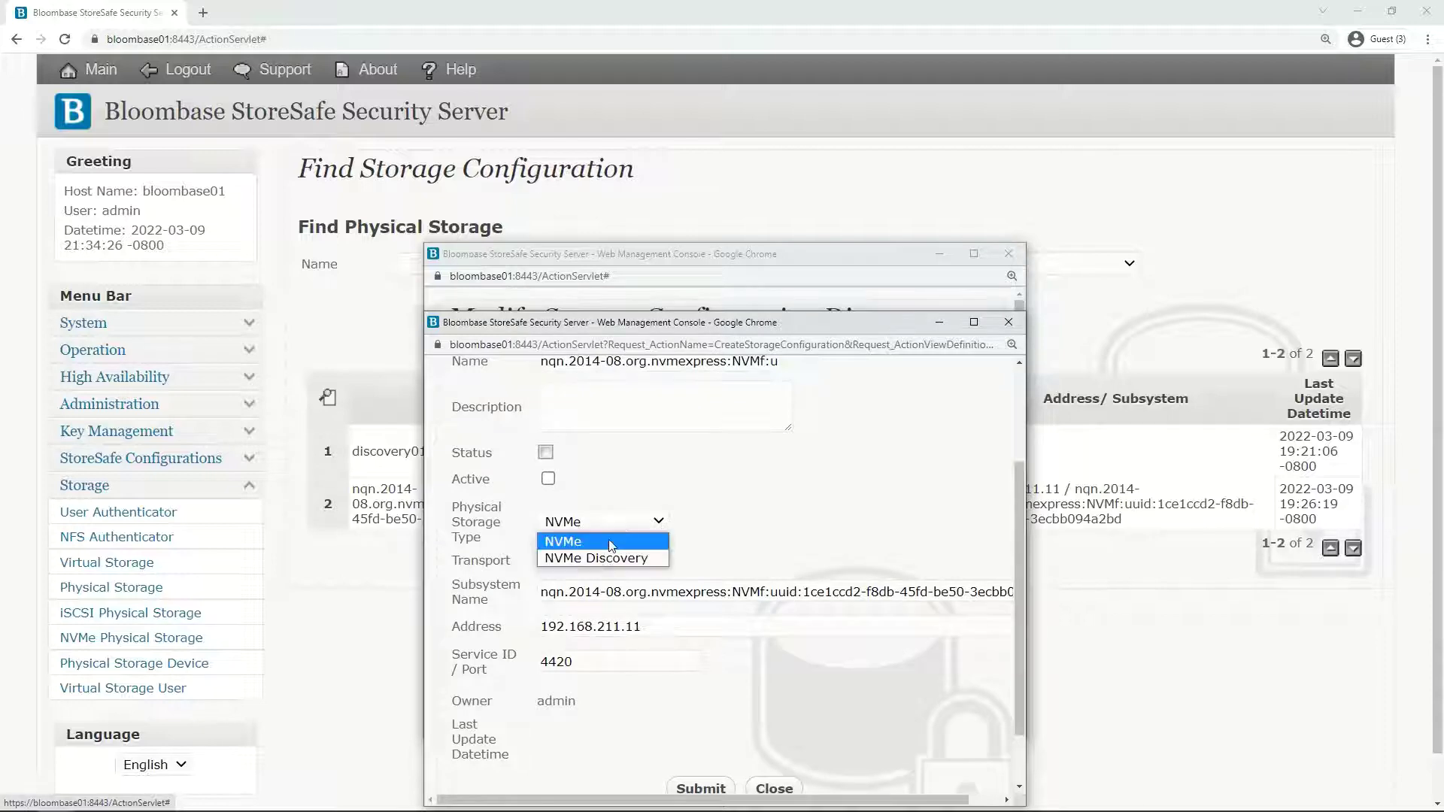
pyautogui.click(610, 545)
pyautogui.click(571, 560)
pyautogui.click(564, 584)
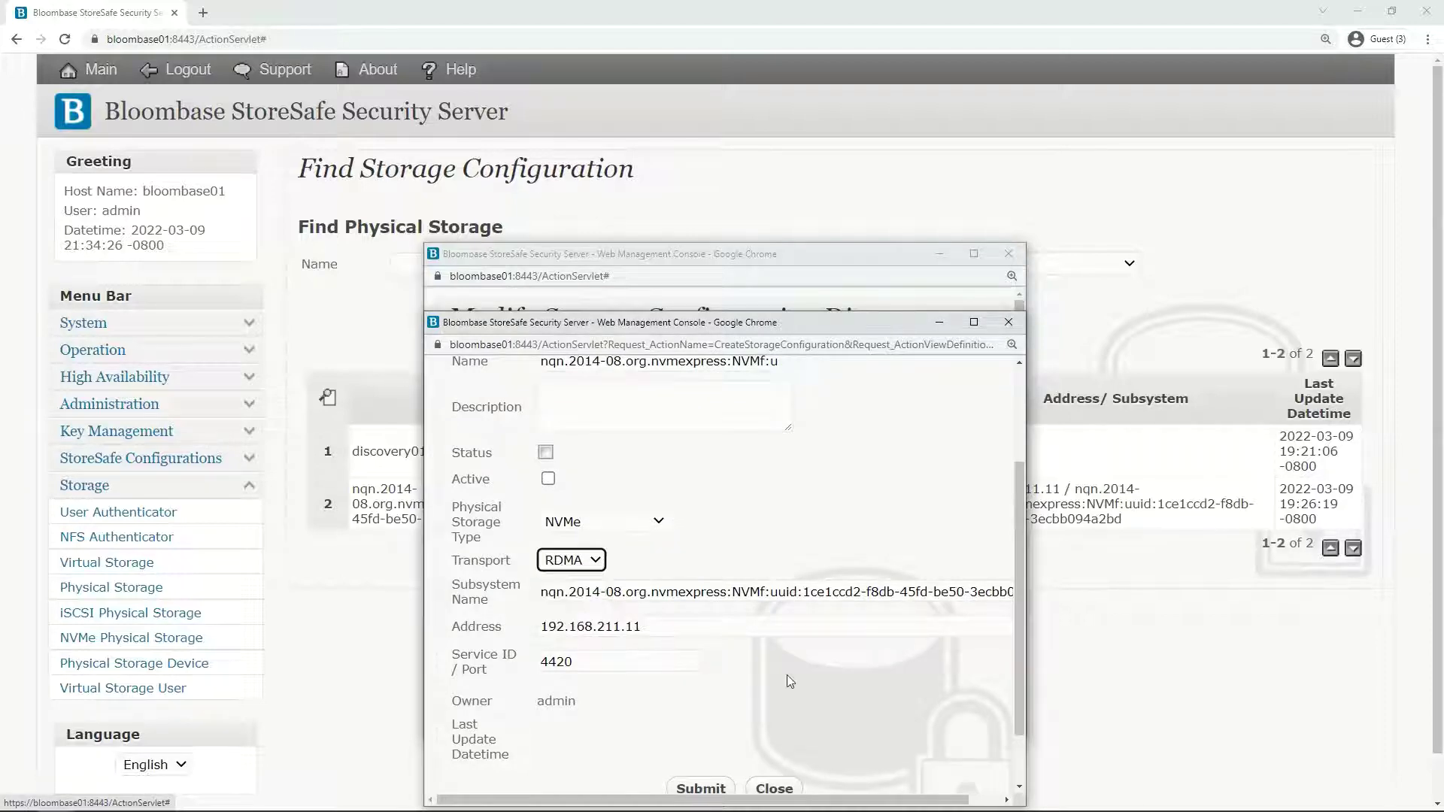
pyautogui.scroll(-1, 828, 698)
pyautogui.click(777, 715)
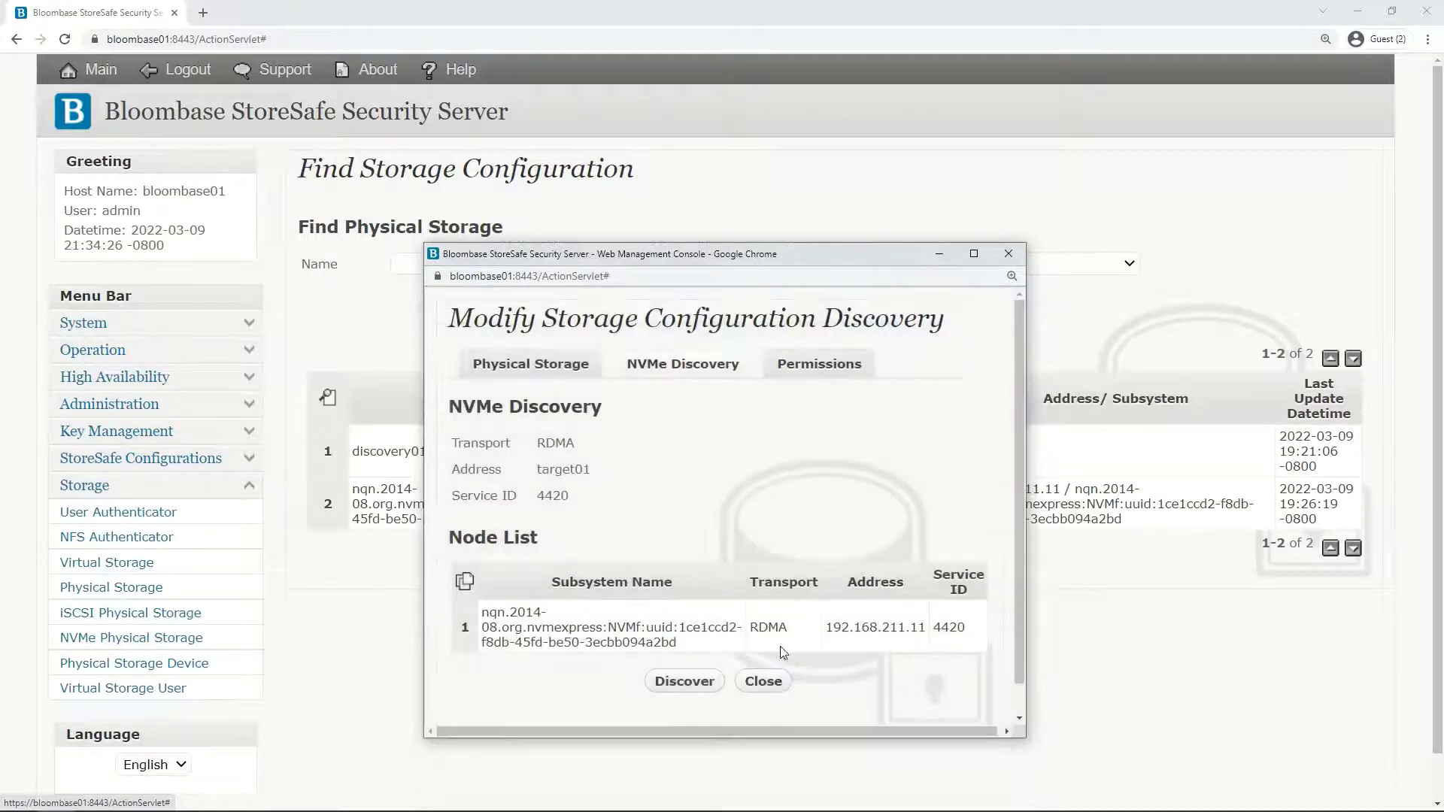
# Leave the discovery configuration and check the NVMe storage status of the existing NVMe subsystem entry
pyautogui.click(774, 683)
pyautogui.click(530, 517)
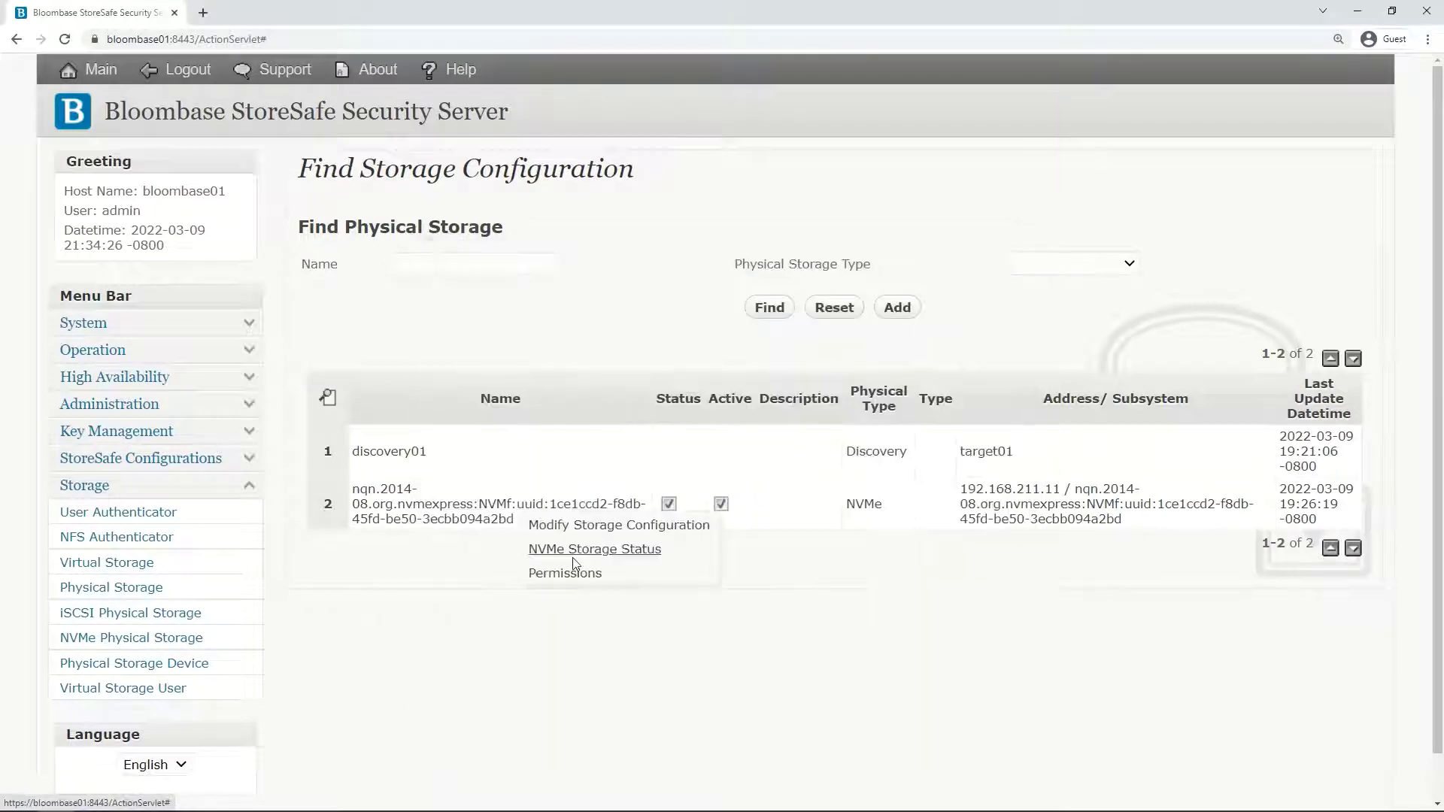
pyautogui.click(604, 555)
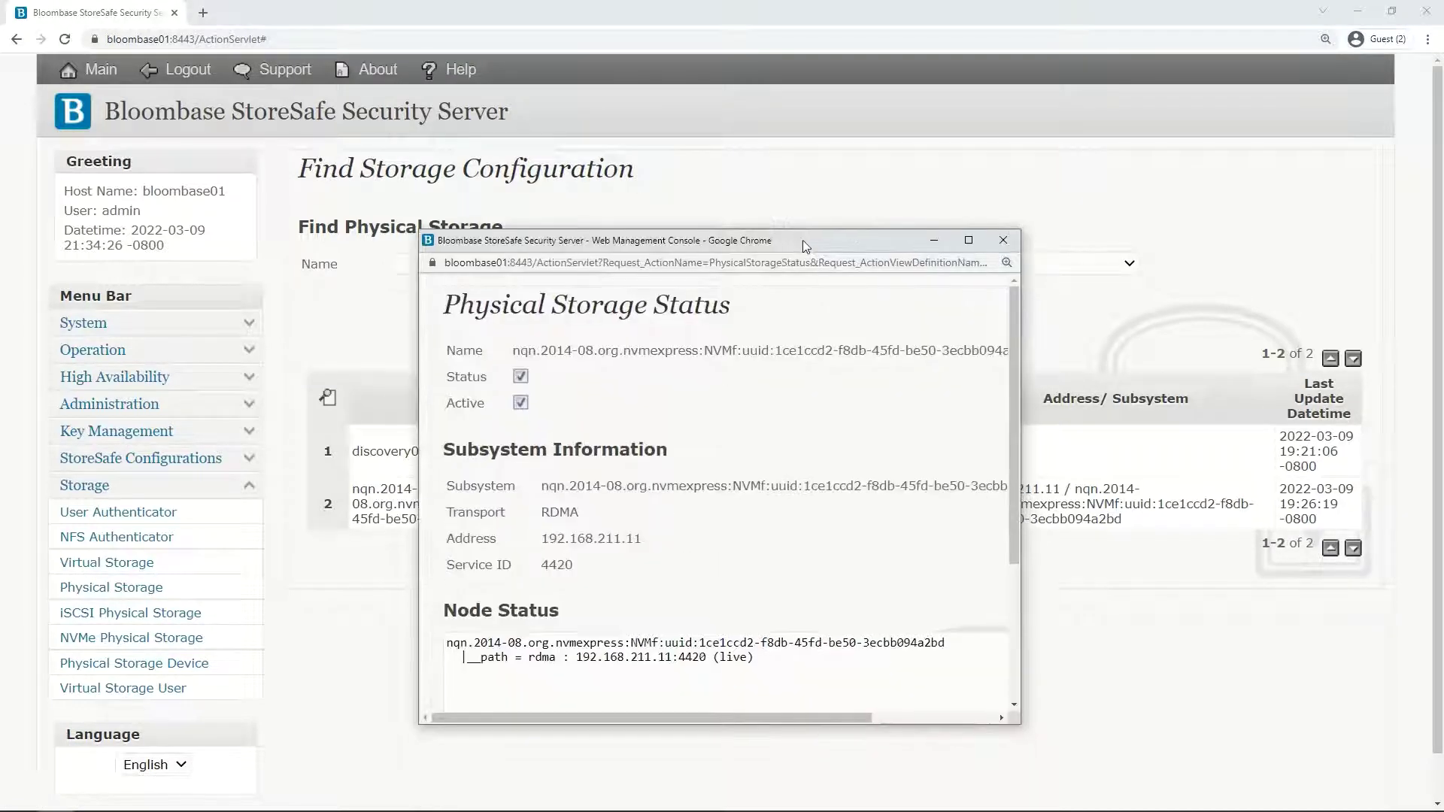
pyautogui.scroll(-2, 863, 553)
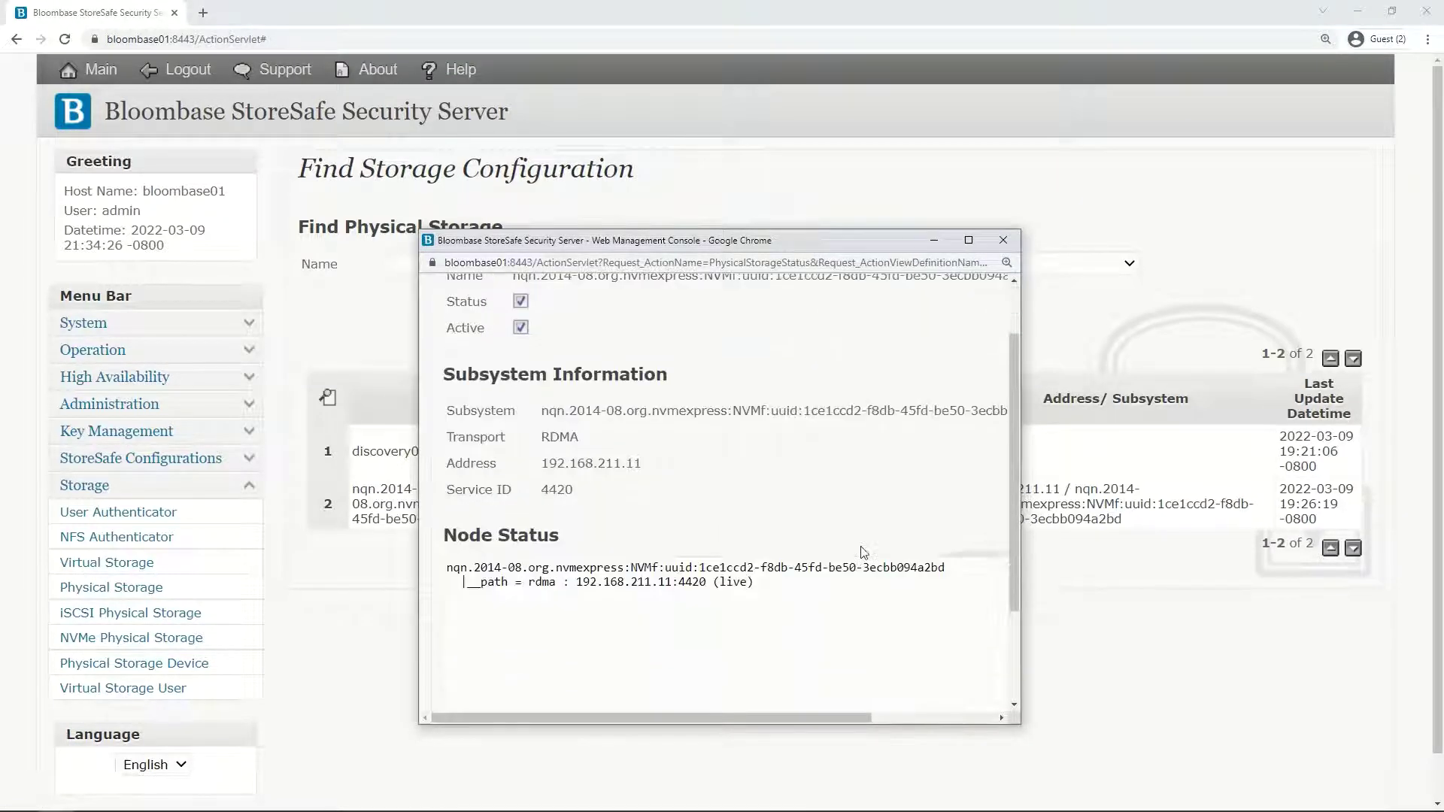
pyautogui.scroll(-1, 863, 553)
pyautogui.click(867, 632)
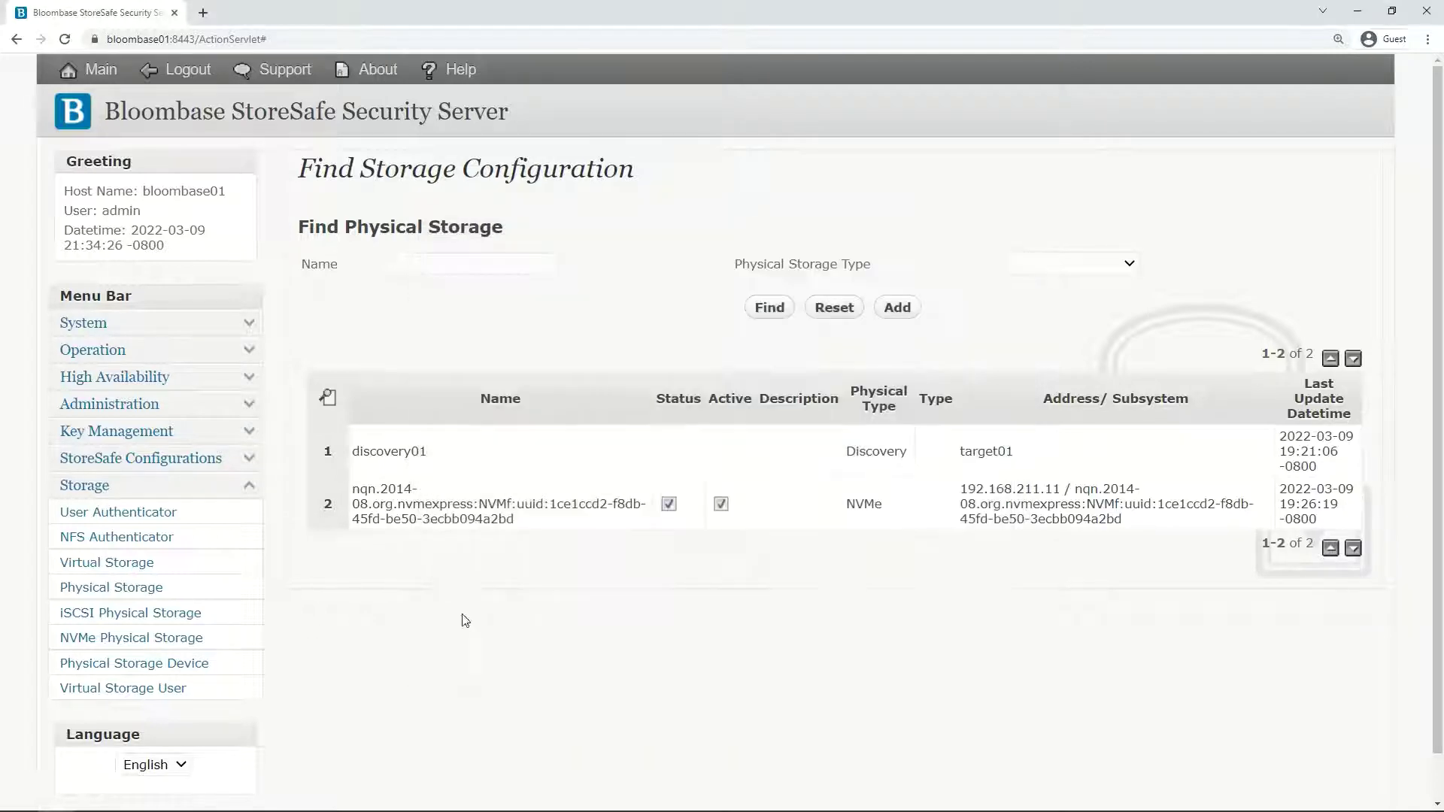
# List the physical storage devices and examine the NVMe disk's vendor, model, UUID and device name
pyautogui.click(189, 665)
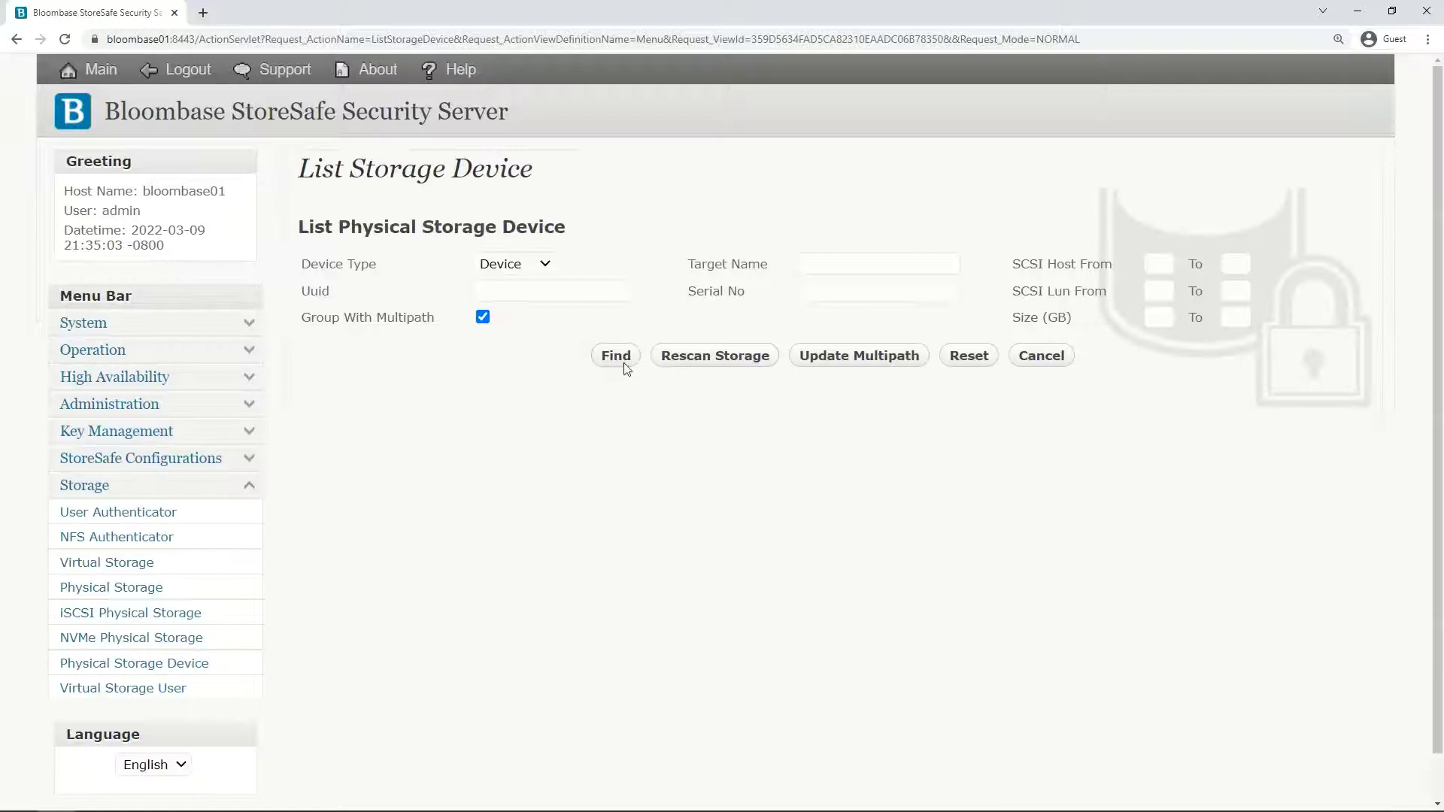
pyautogui.click(618, 358)
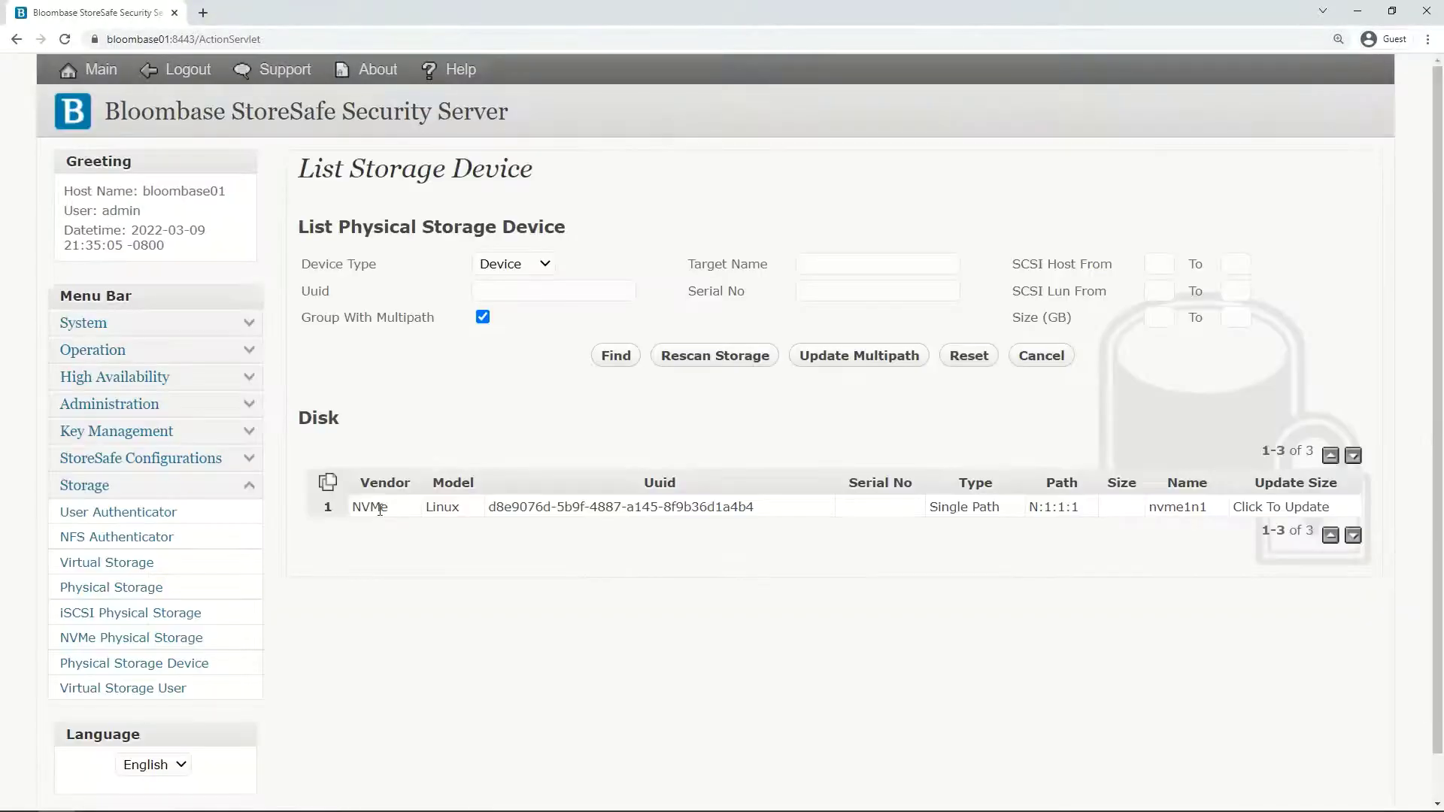
pyautogui.doubleClick(380, 509)
pyautogui.click(434, 528)
pyautogui.doubleClick(470, 509)
pyautogui.click(724, 522)
pyautogui.tripleClick(752, 509)
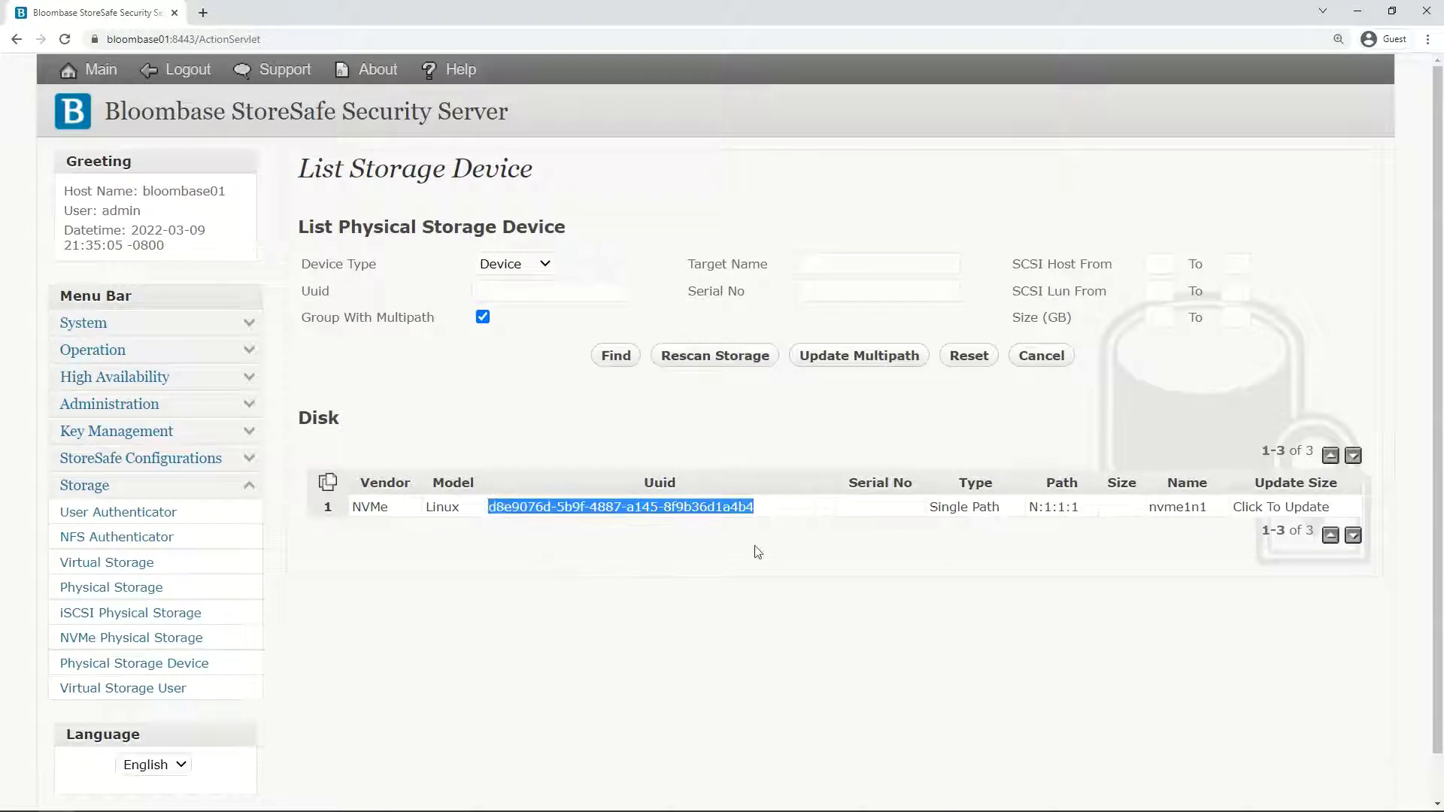
pyautogui.click(1065, 535)
pyautogui.moveTo(1211, 510); pyautogui.dragTo(1147, 516)
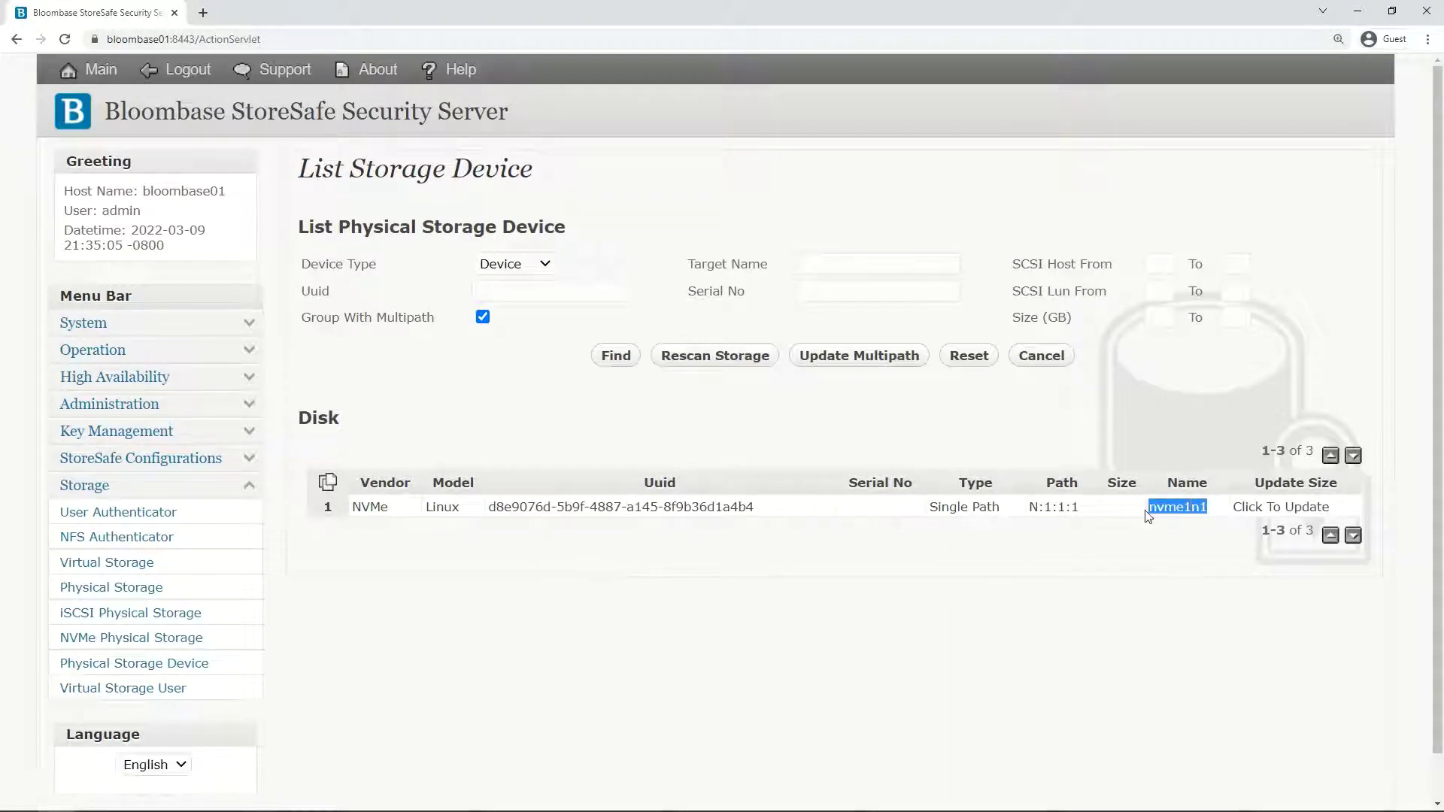
pyautogui.click(1136, 543)
# Find the physical storage entries and open the storage configuration of nvmerdma01
pyautogui.click(145, 589)
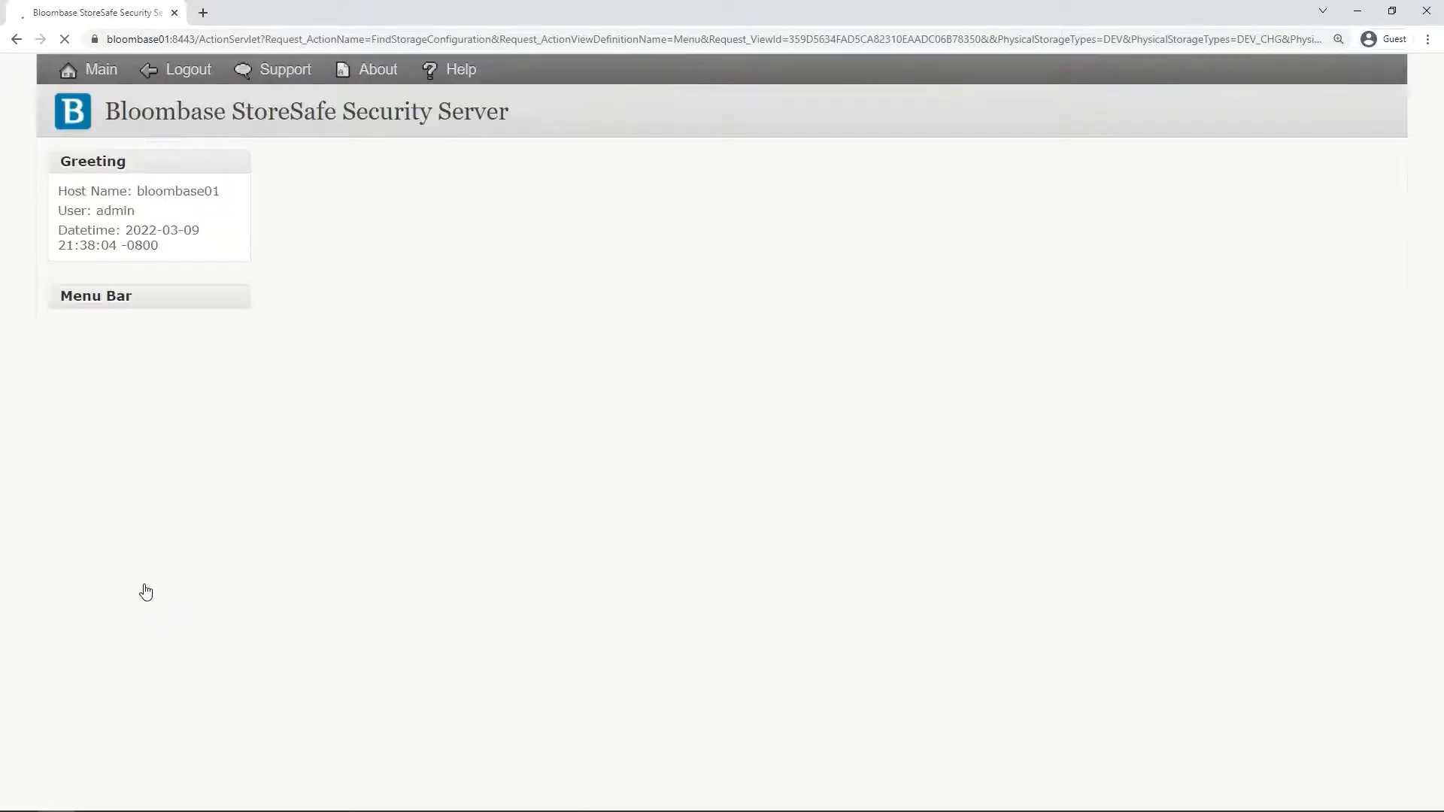
pyautogui.click(777, 310)
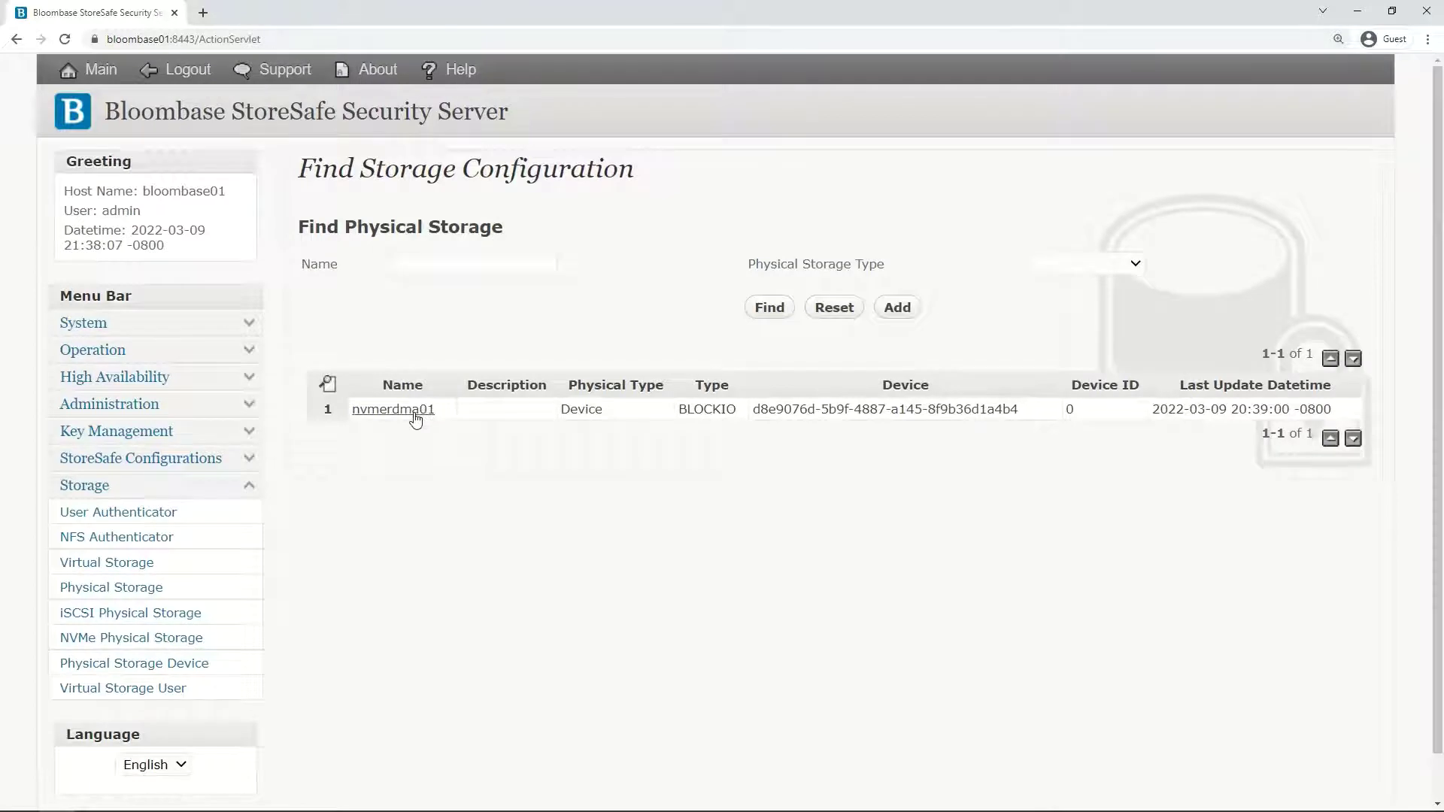
pyautogui.click(412, 411)
pyautogui.click(488, 416)
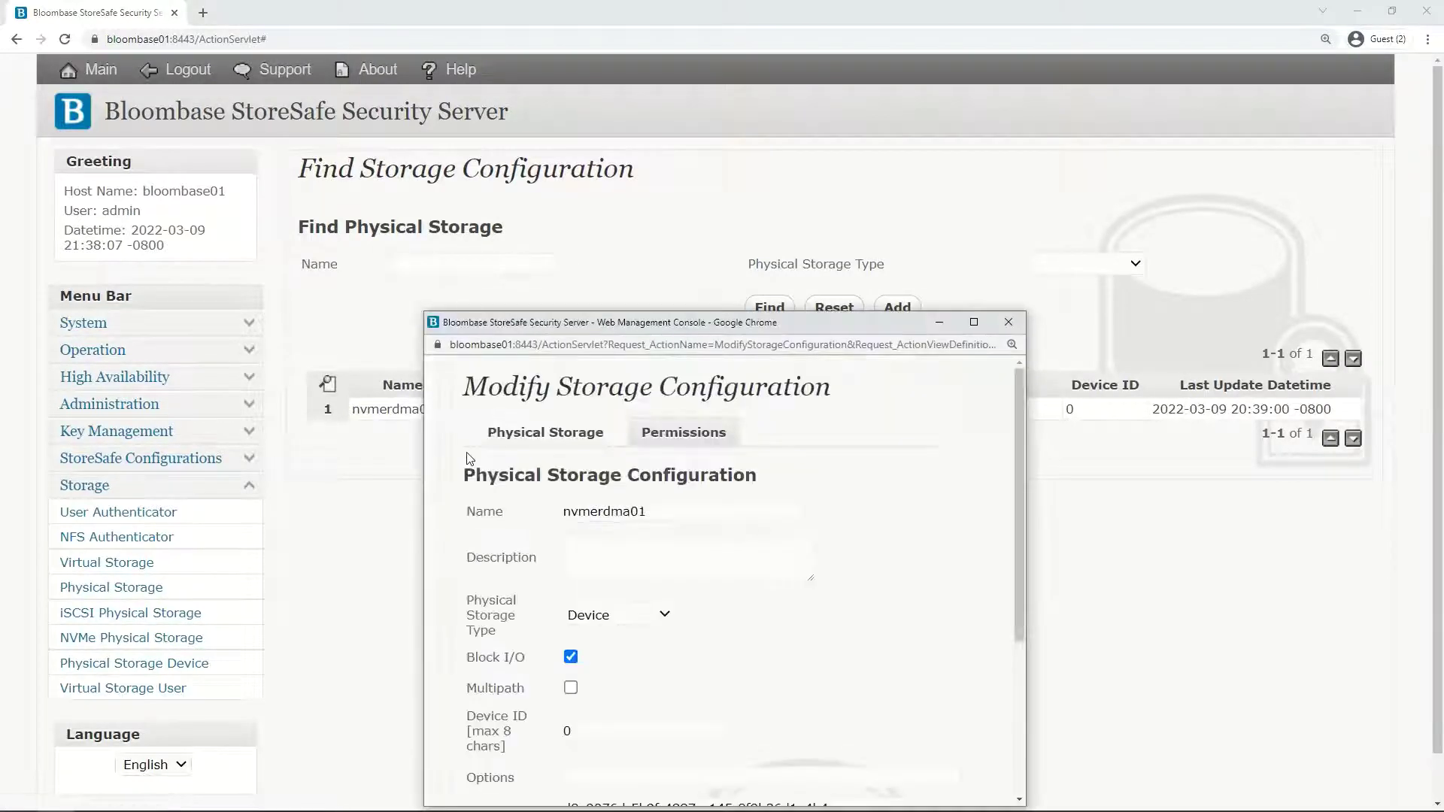
pyautogui.moveTo(639, 323); pyautogui.dragTo(693, 190)
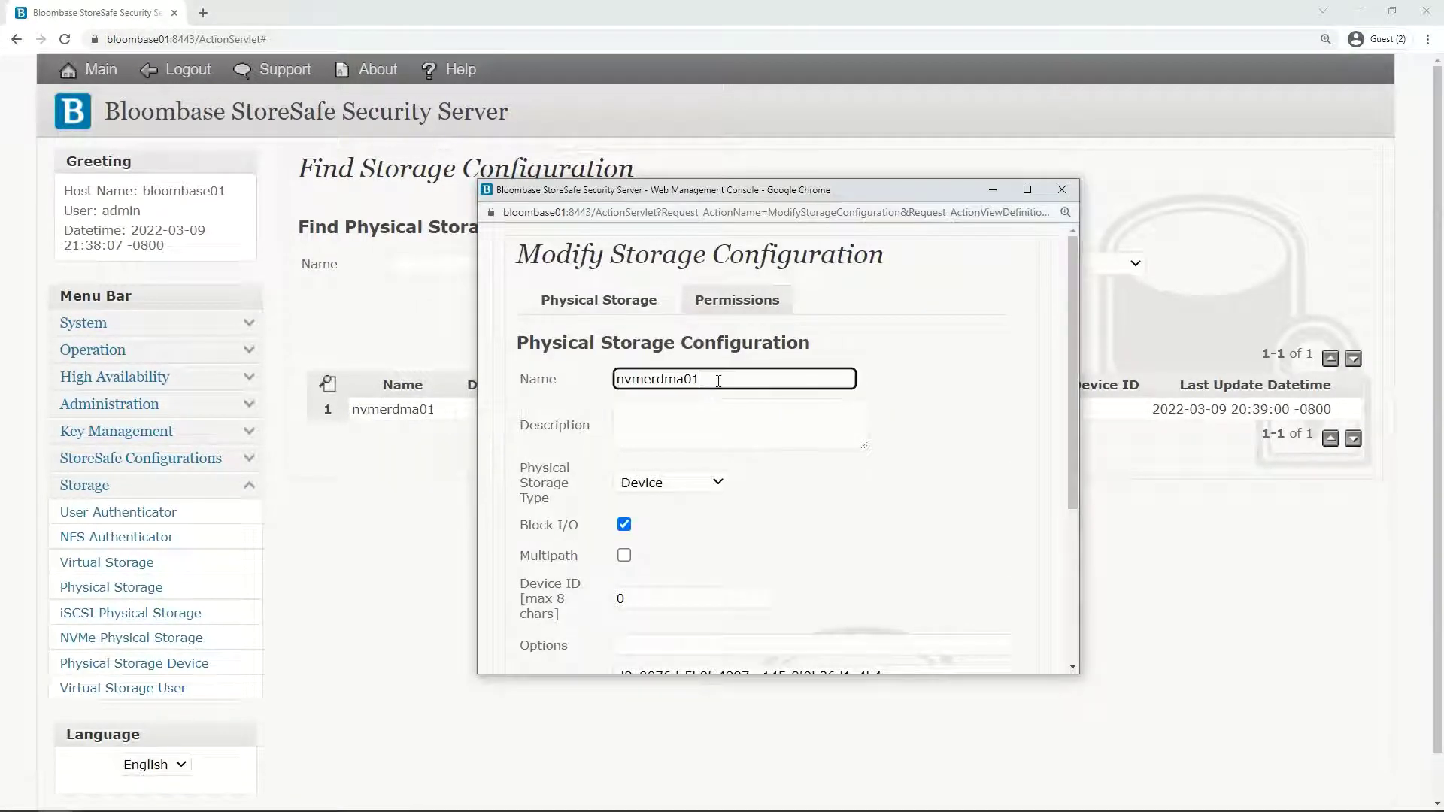
# Review nvmerdma01's physical storage type and its Block I/O setting
pyautogui.click(701, 483)
pyautogui.click(678, 517)
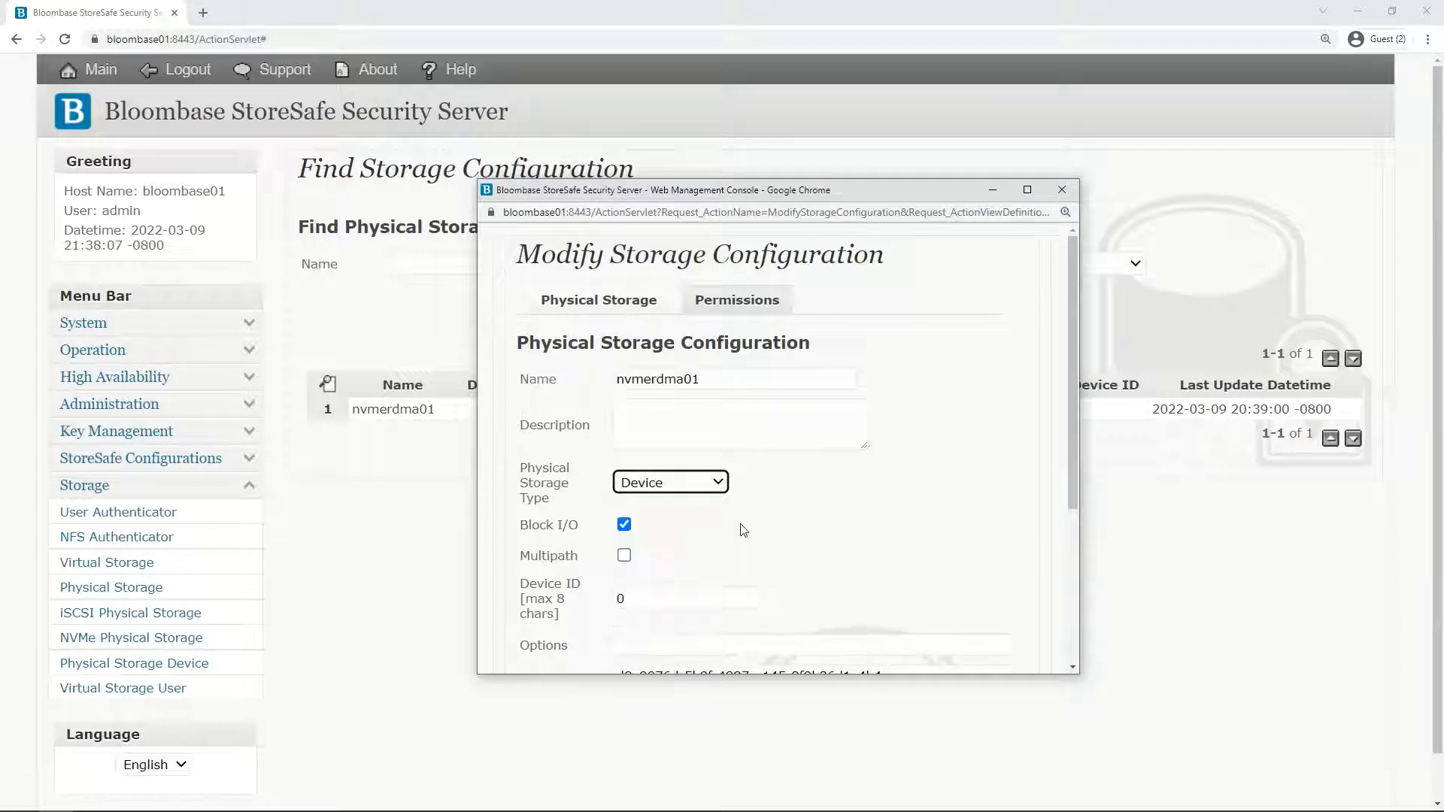
pyautogui.scroll(-3, 739, 524)
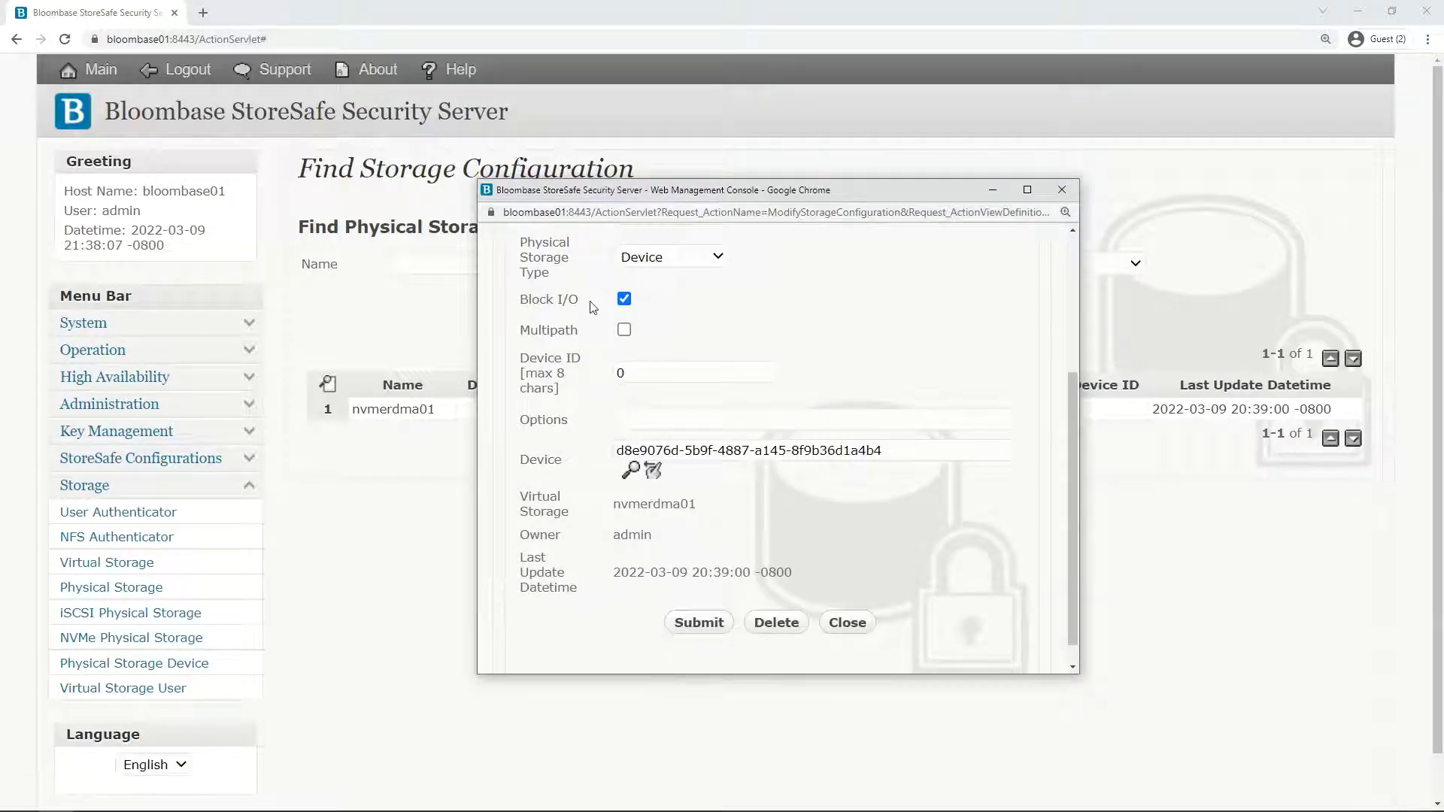
pyautogui.moveTo(591, 304); pyautogui.dragTo(528, 301)
pyautogui.click(746, 323)
# Check nvmerdma01's device UUID against the storage device list, then close the configuration without submitting
pyautogui.moveTo(888, 450); pyautogui.dragTo(591, 448)
pyautogui.click(637, 472)
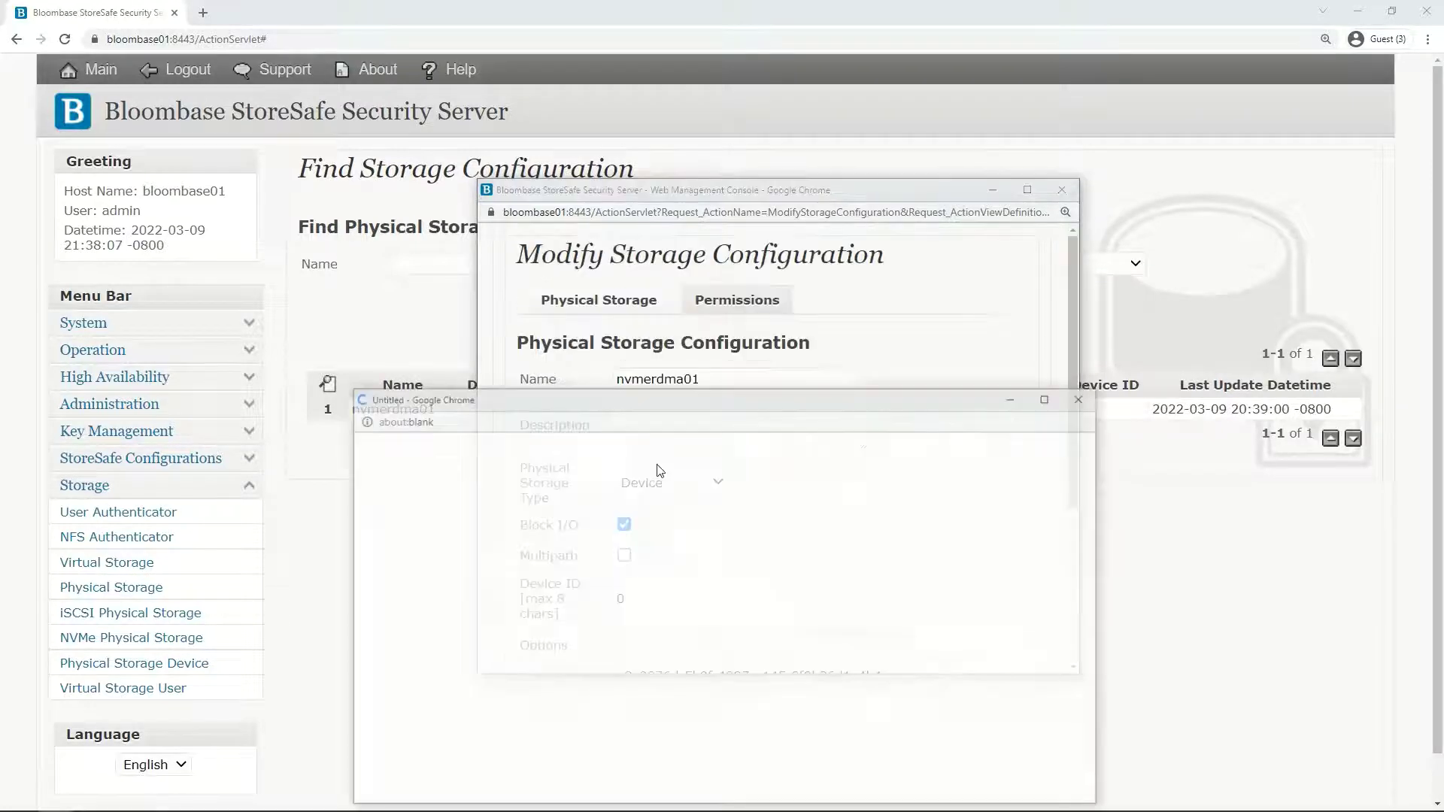
pyautogui.moveTo(631, 404); pyautogui.dragTo(630, 250)
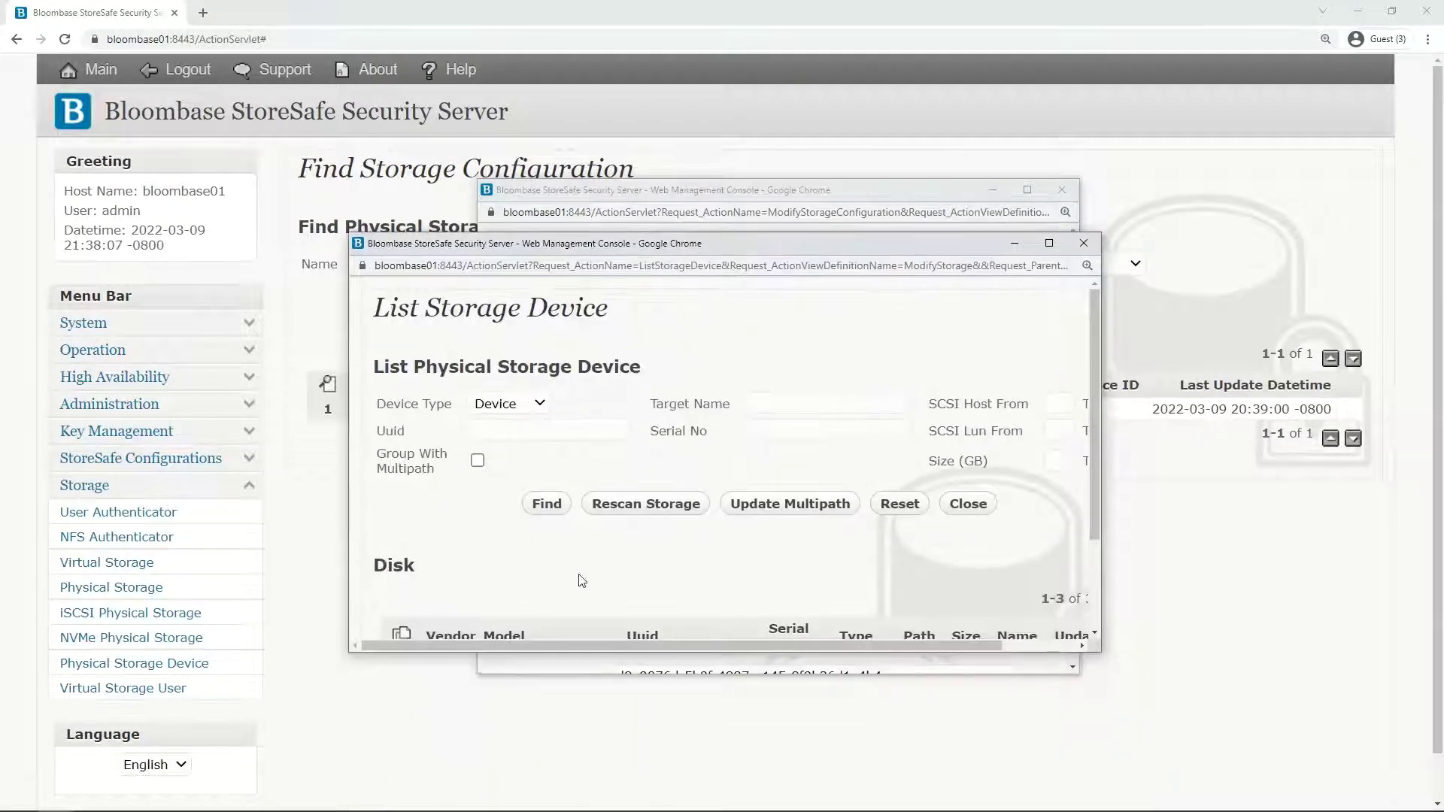
pyautogui.scroll(-2, 575, 576)
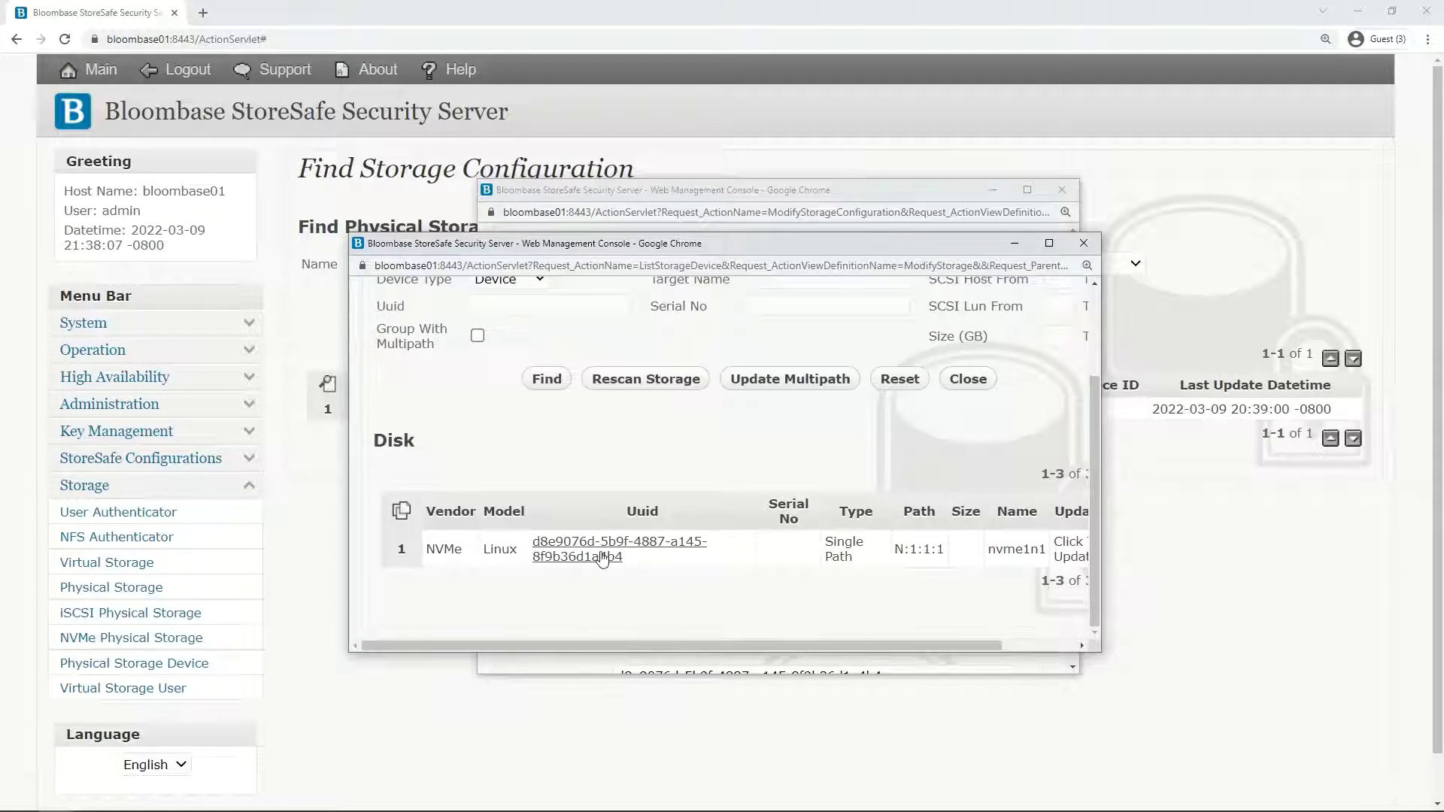
pyautogui.click(968, 381)
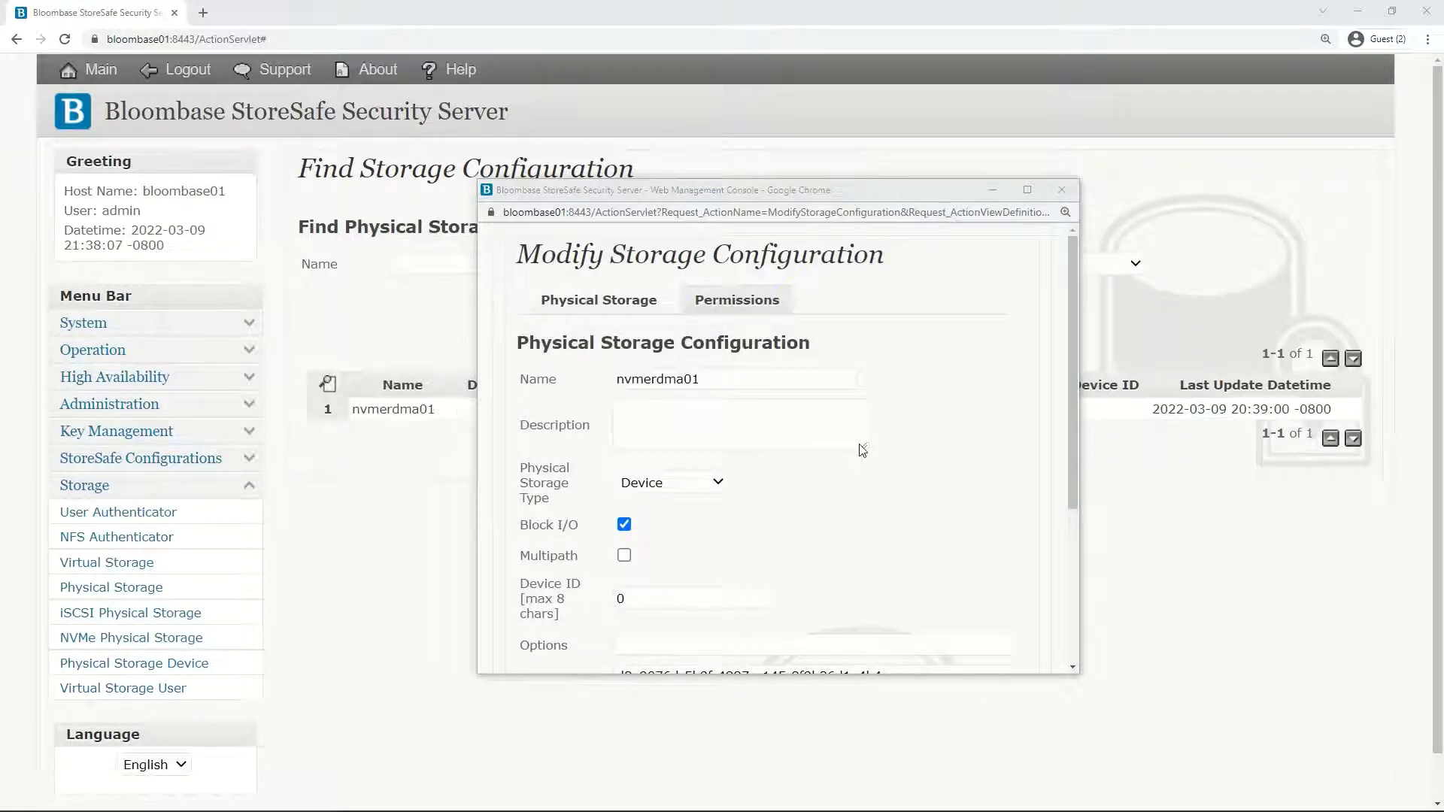
pyautogui.scroll(-3, 928, 453)
pyautogui.click(848, 599)
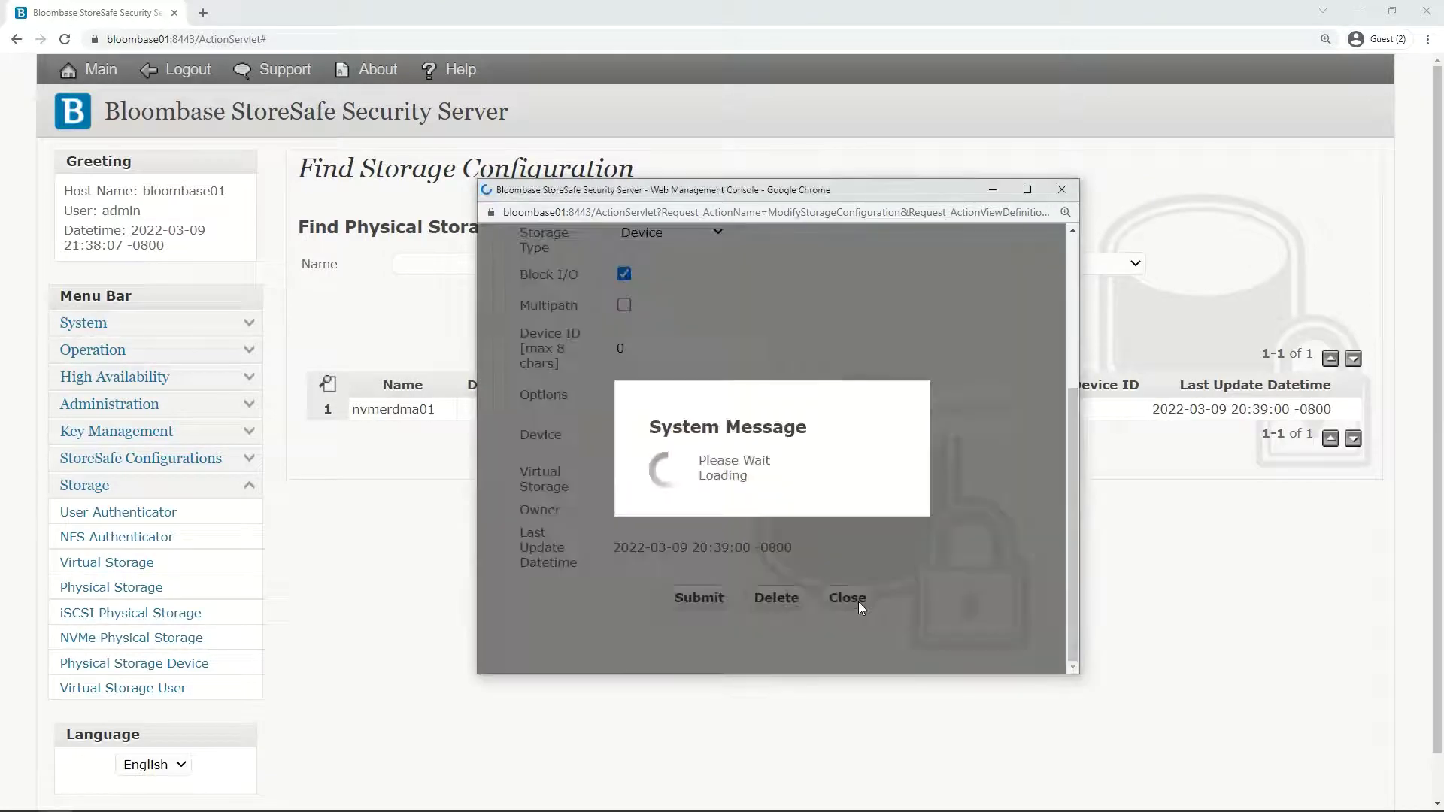
# Find the virtual storage entries and open the configuration of nvmerdma01
pyautogui.click(86, 561)
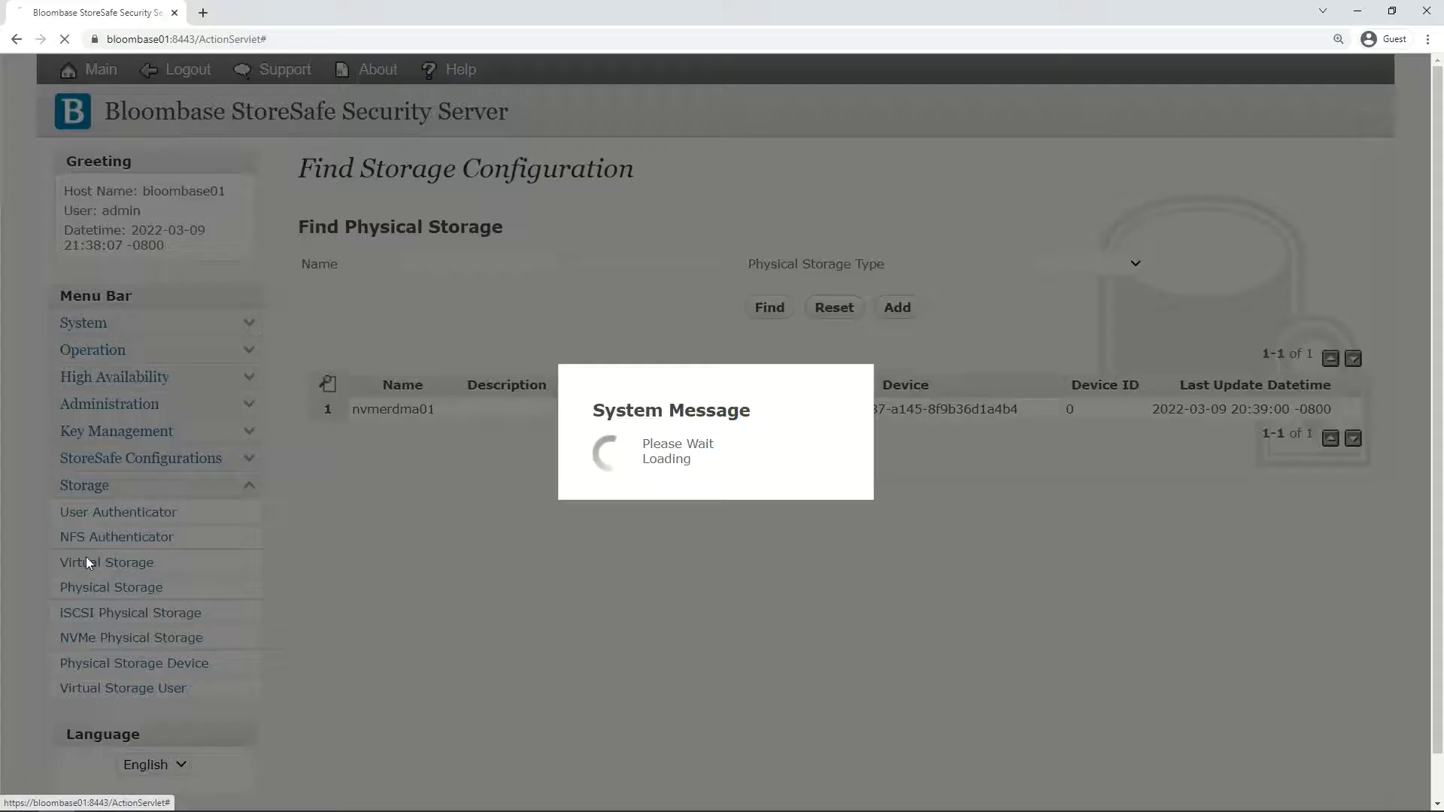
pyautogui.click(755, 332)
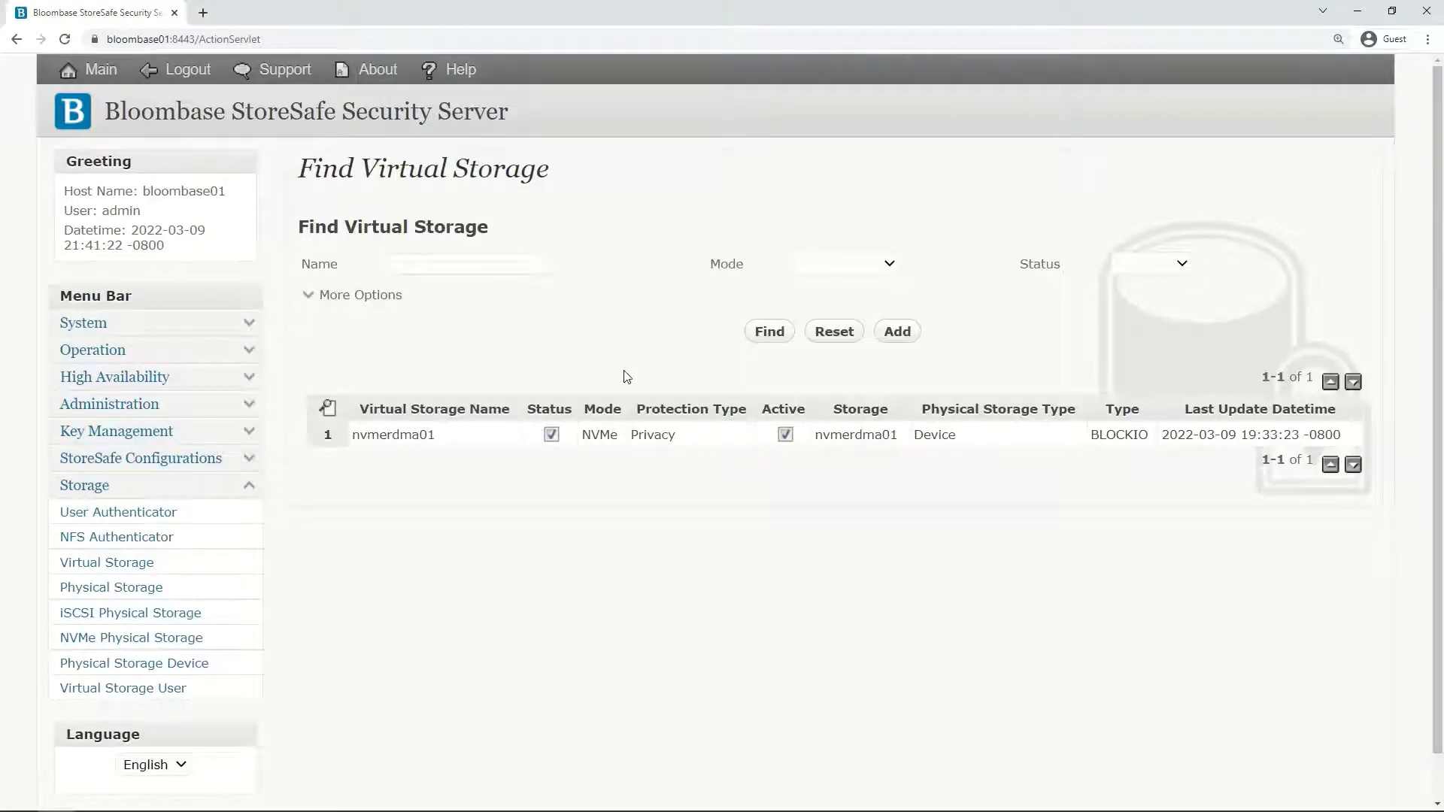
pyautogui.click(391, 436)
pyautogui.click(500, 442)
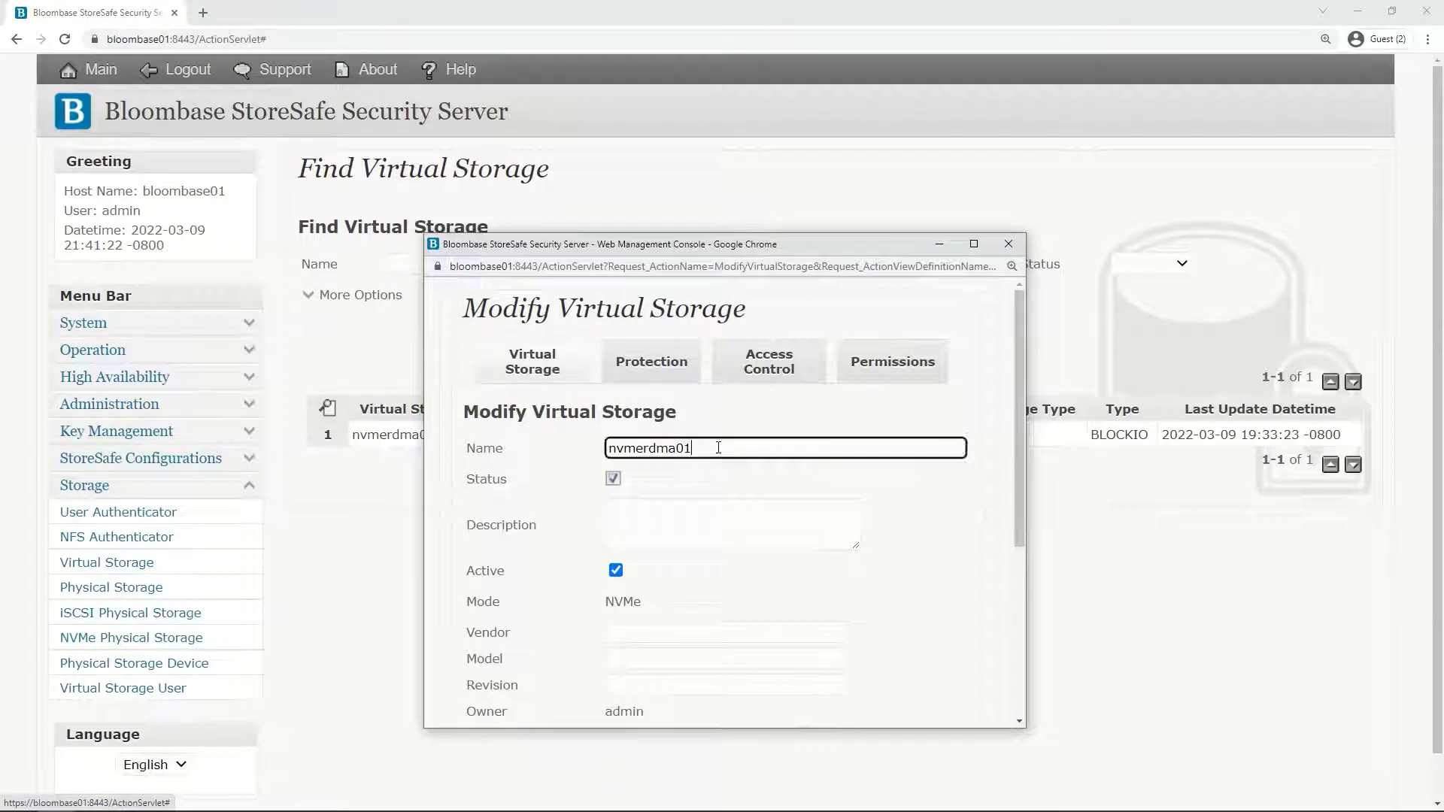
# Review nvmerdma01's general virtual storage settings, including its mode and linked physical storage
pyautogui.click(651, 596)
pyautogui.moveTo(645, 606); pyautogui.dragTo(569, 630)
pyautogui.click(709, 597)
pyautogui.scroll(-3, 709, 594)
pyautogui.click(590, 660)
pyautogui.scroll(3, 589, 659)
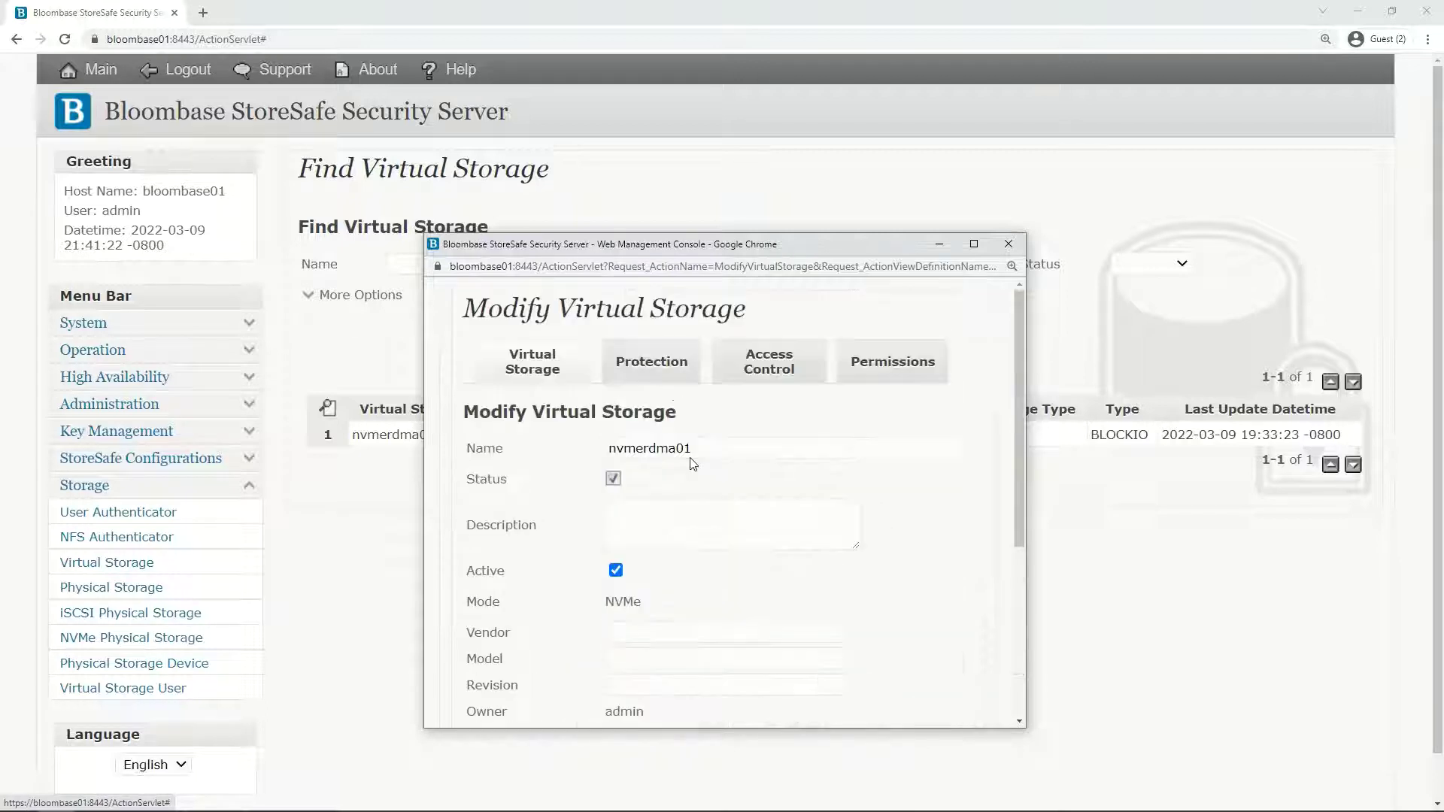
# Review the virtual storage's protection type and the encryption key assigned to it
pyautogui.click(652, 372)
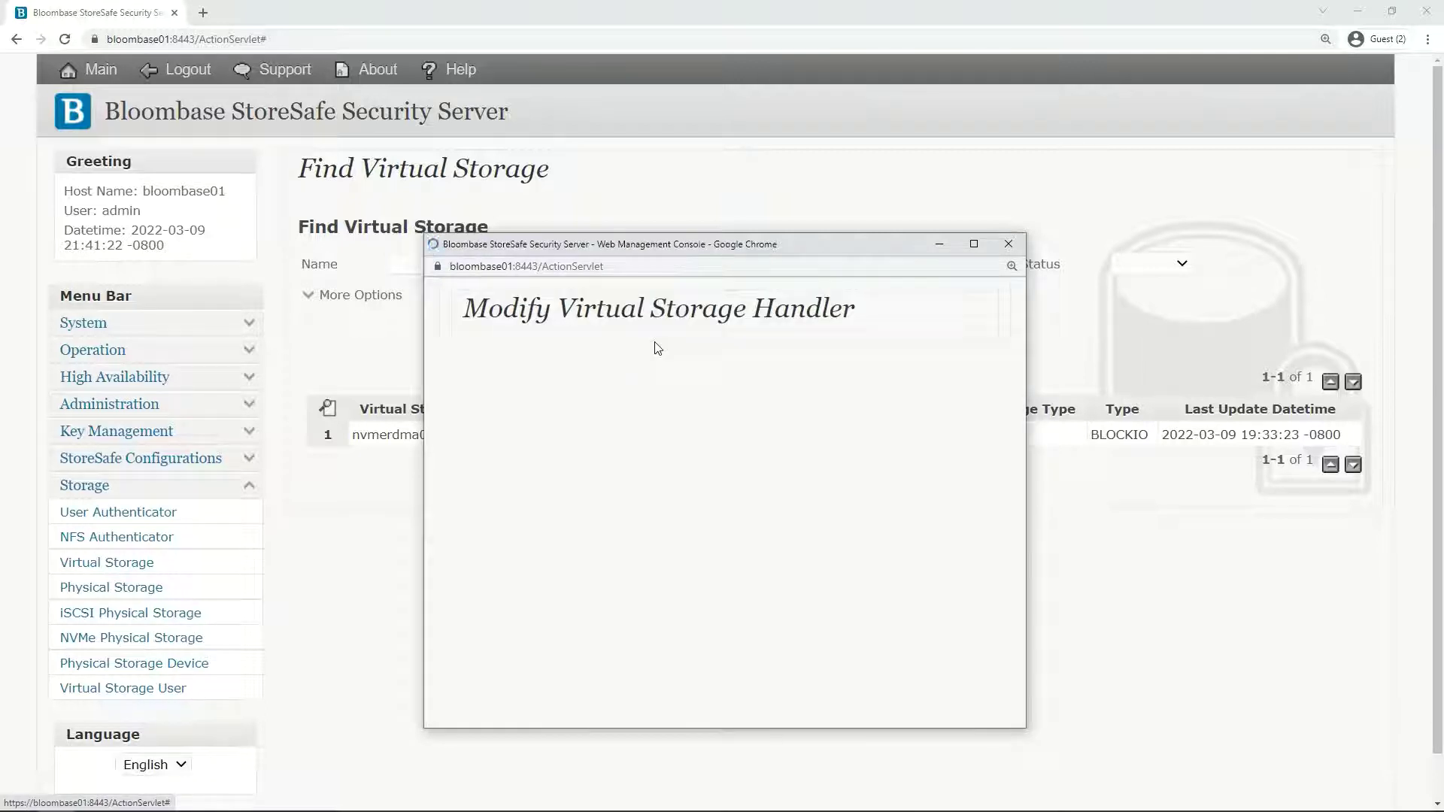
pyautogui.scroll(-1, 656, 348)
pyautogui.click(630, 374)
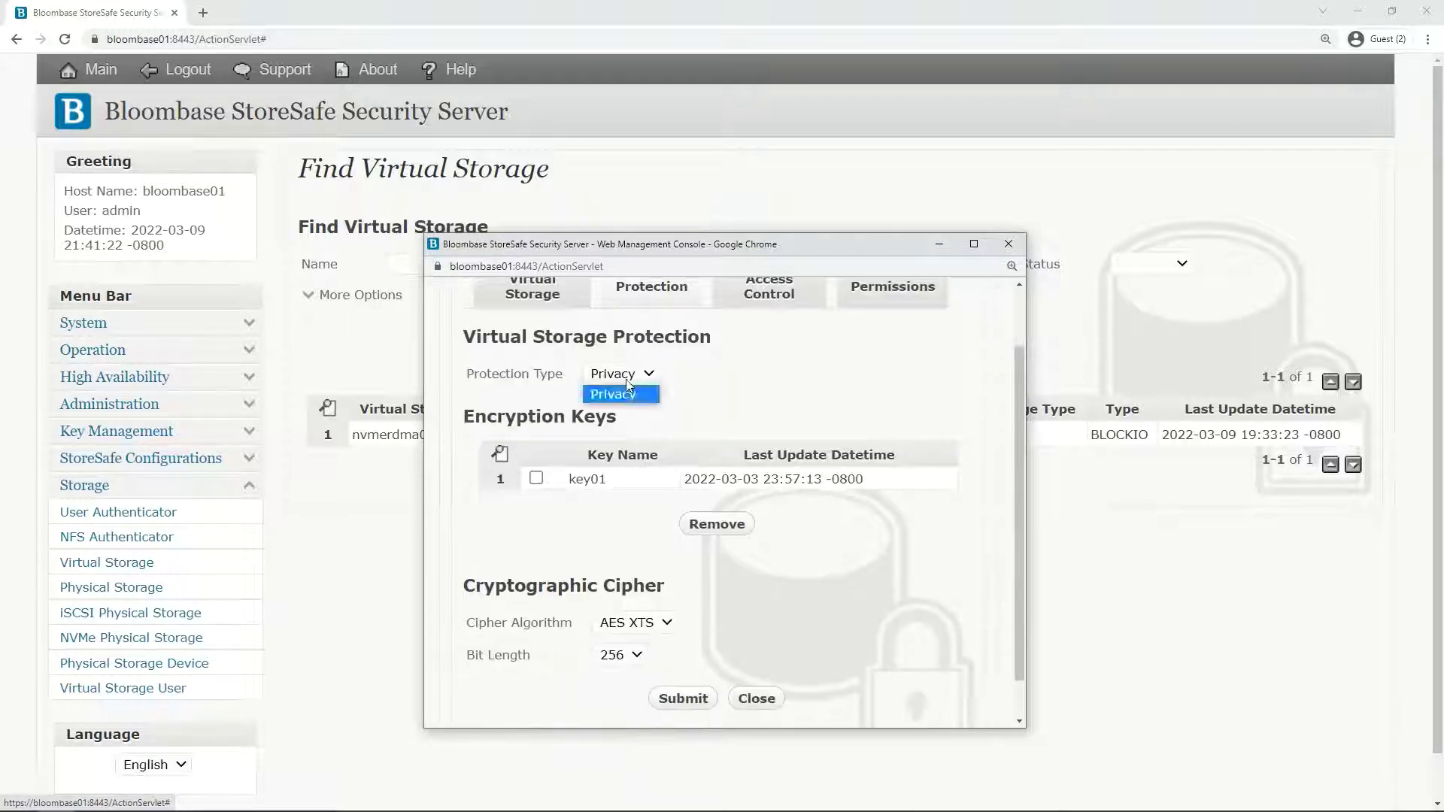
pyautogui.click(628, 399)
pyautogui.moveTo(617, 494); pyautogui.dragTo(569, 493)
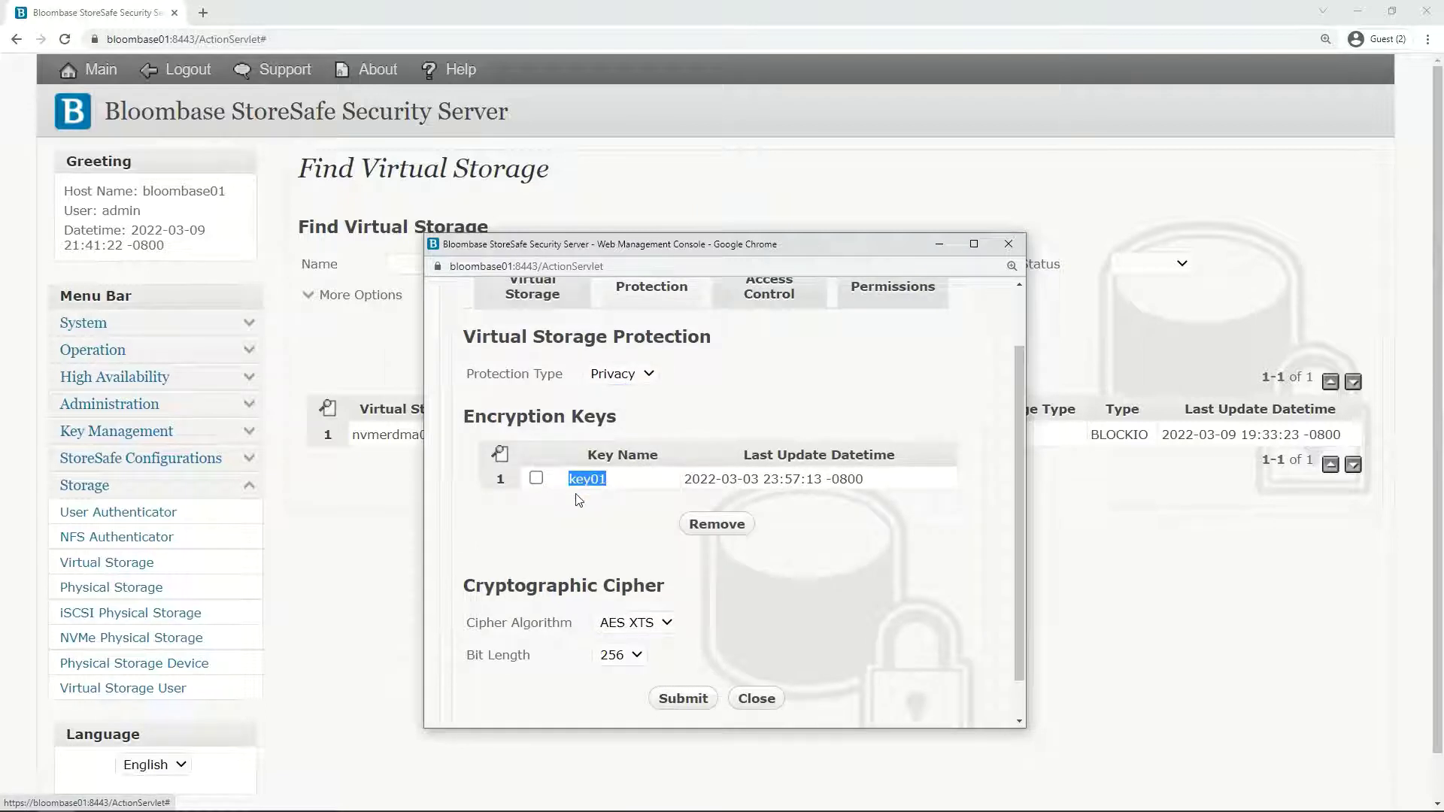
# Inspect the cipher algorithm and bit length options of the virtual storage's cryptographic cipher, keeping 256 as the bit length
pyautogui.click(656, 627)
pyautogui.click(632, 671)
pyautogui.click(632, 657)
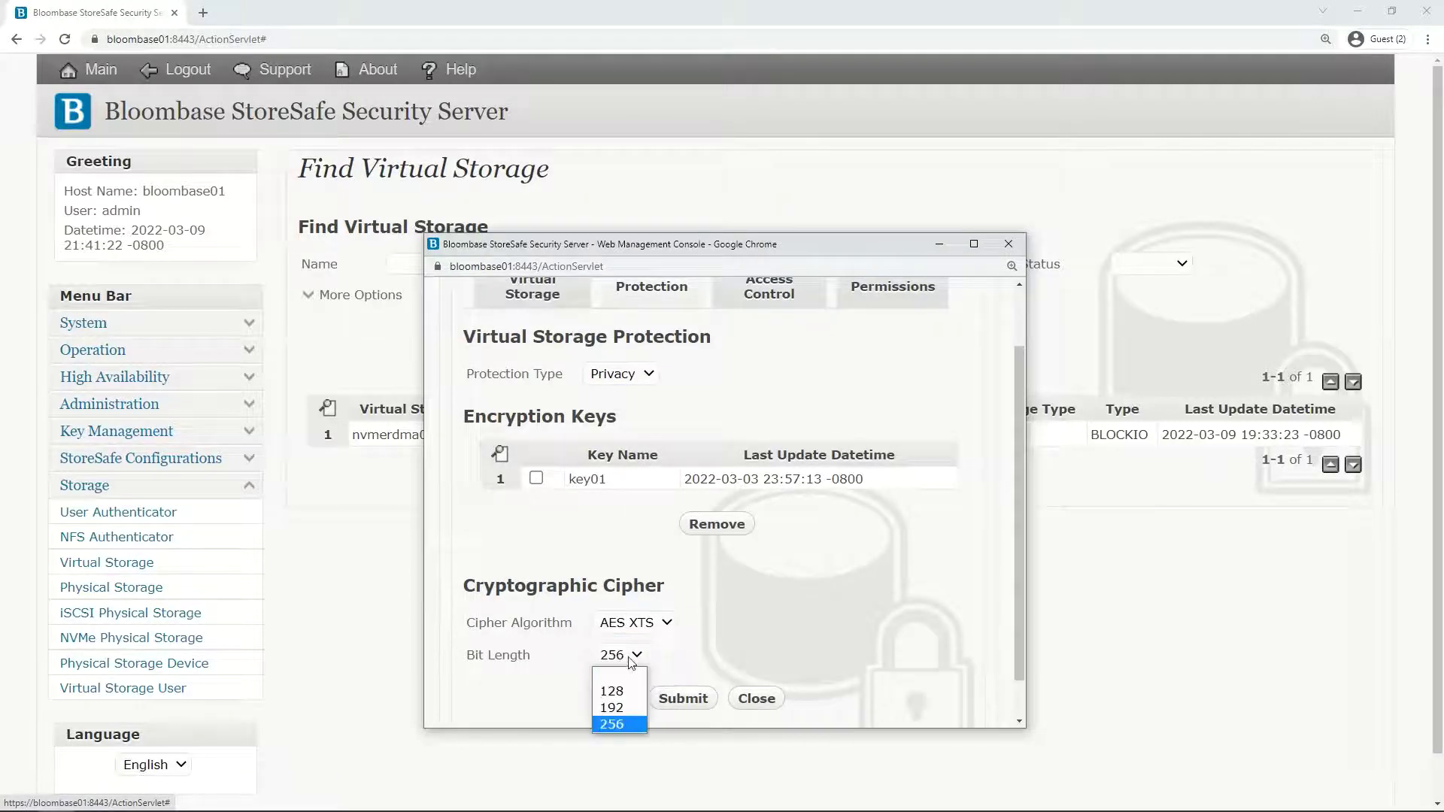
pyautogui.click(618, 724)
# Review the initiators allowed in the virtual storage's access control, then close the configuration without submitting
pyautogui.scroll(1, 770, 439)
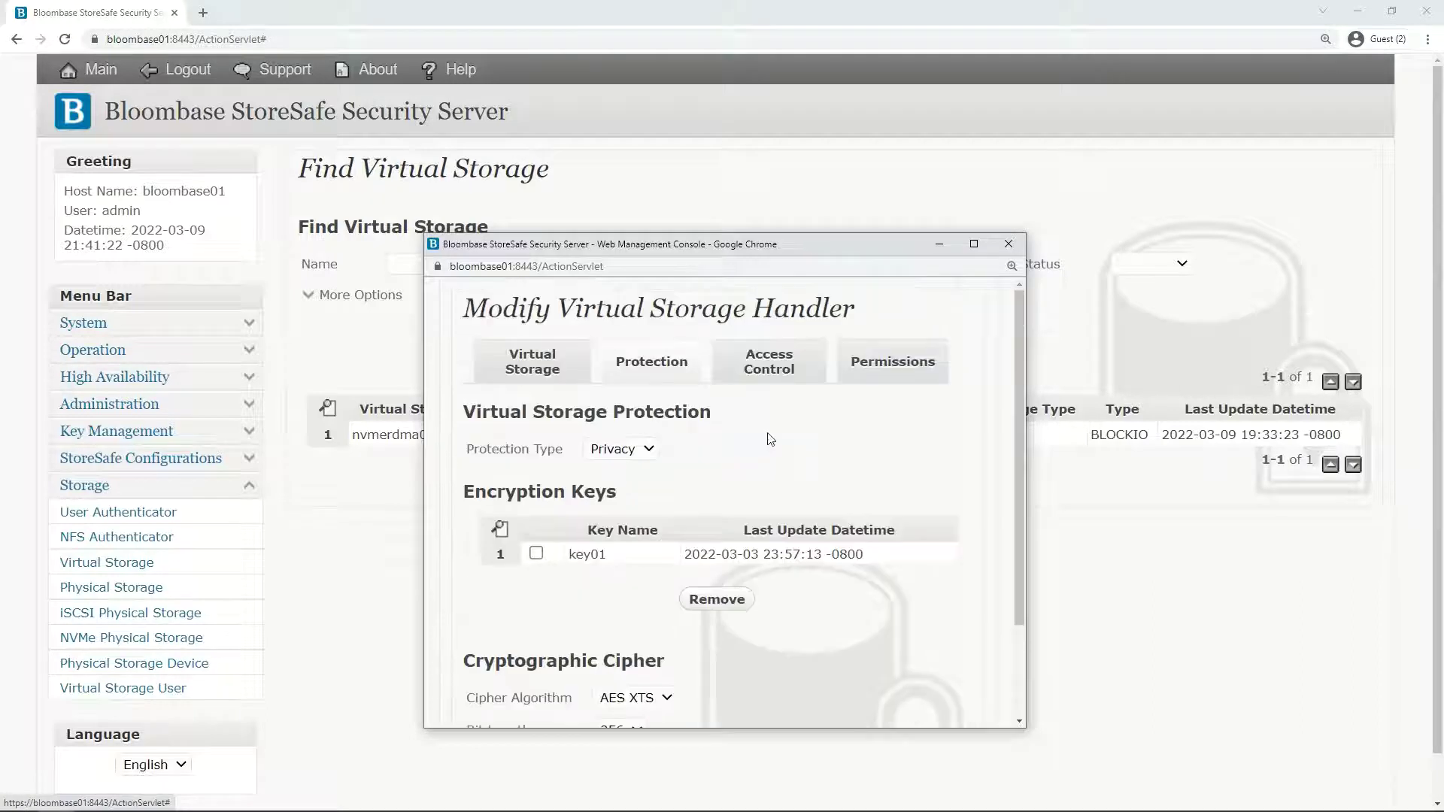
pyautogui.click(761, 366)
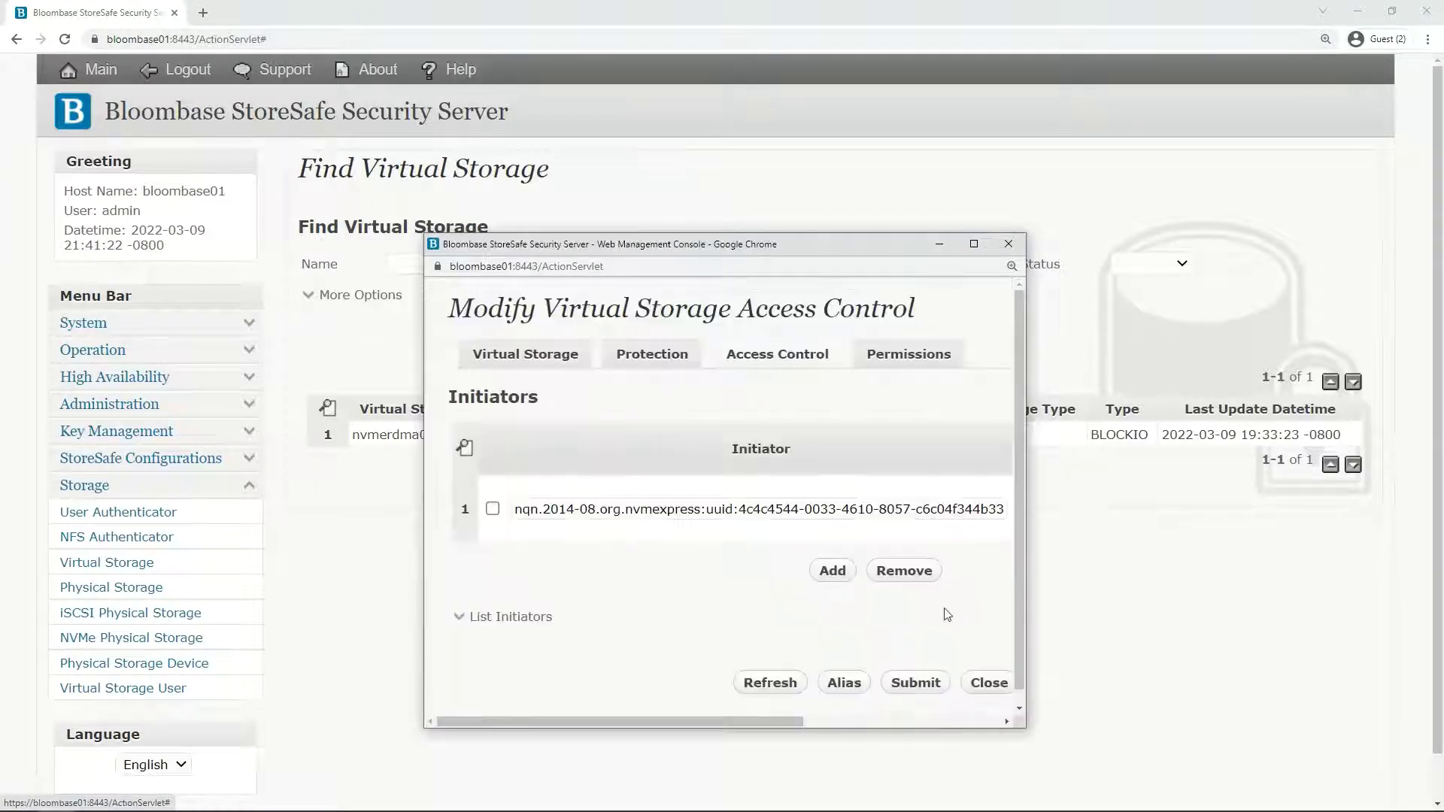
pyautogui.click(986, 665)
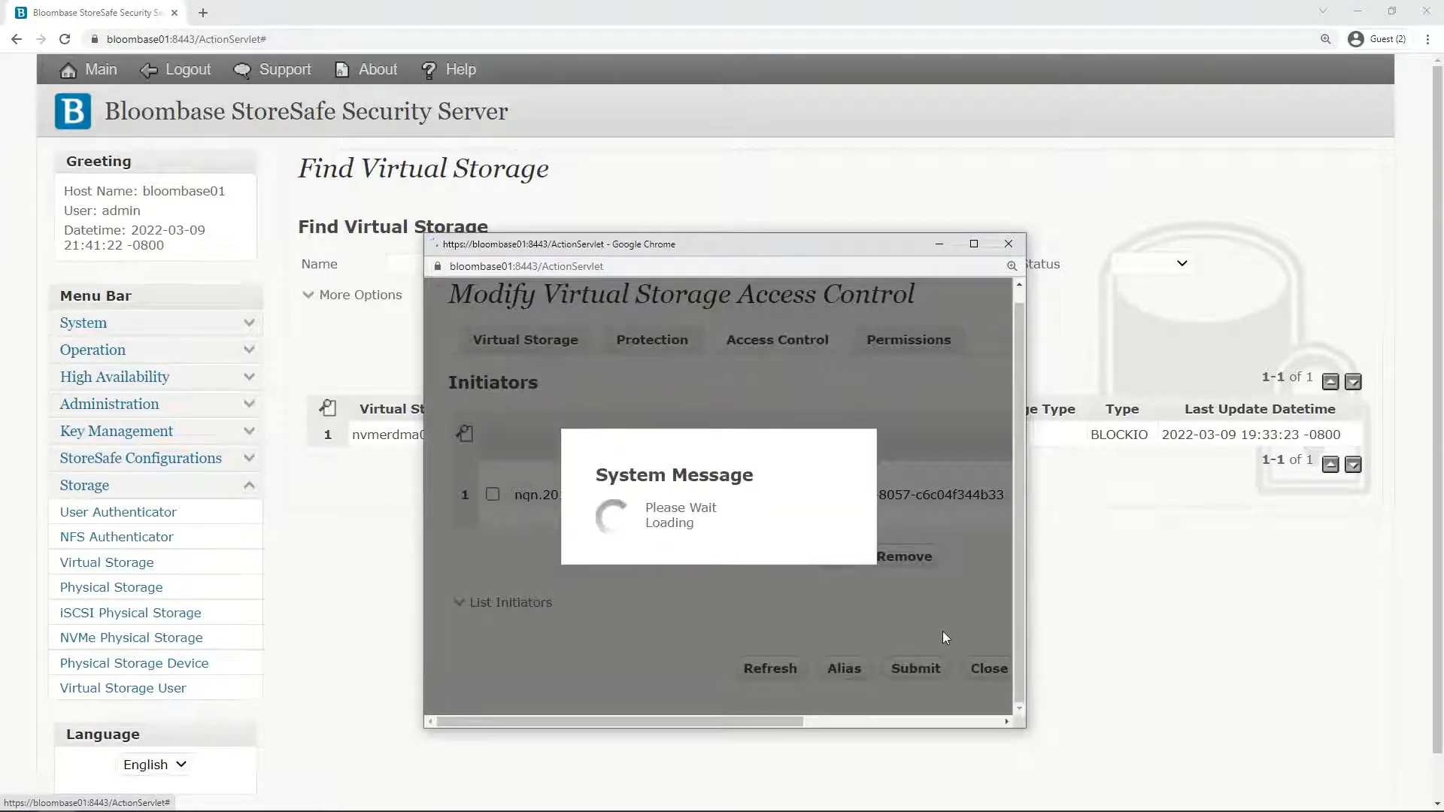
# Open the status of virtual storage nvmerdma01 and examine its physical storage and active share details
pyautogui.click(399, 436)
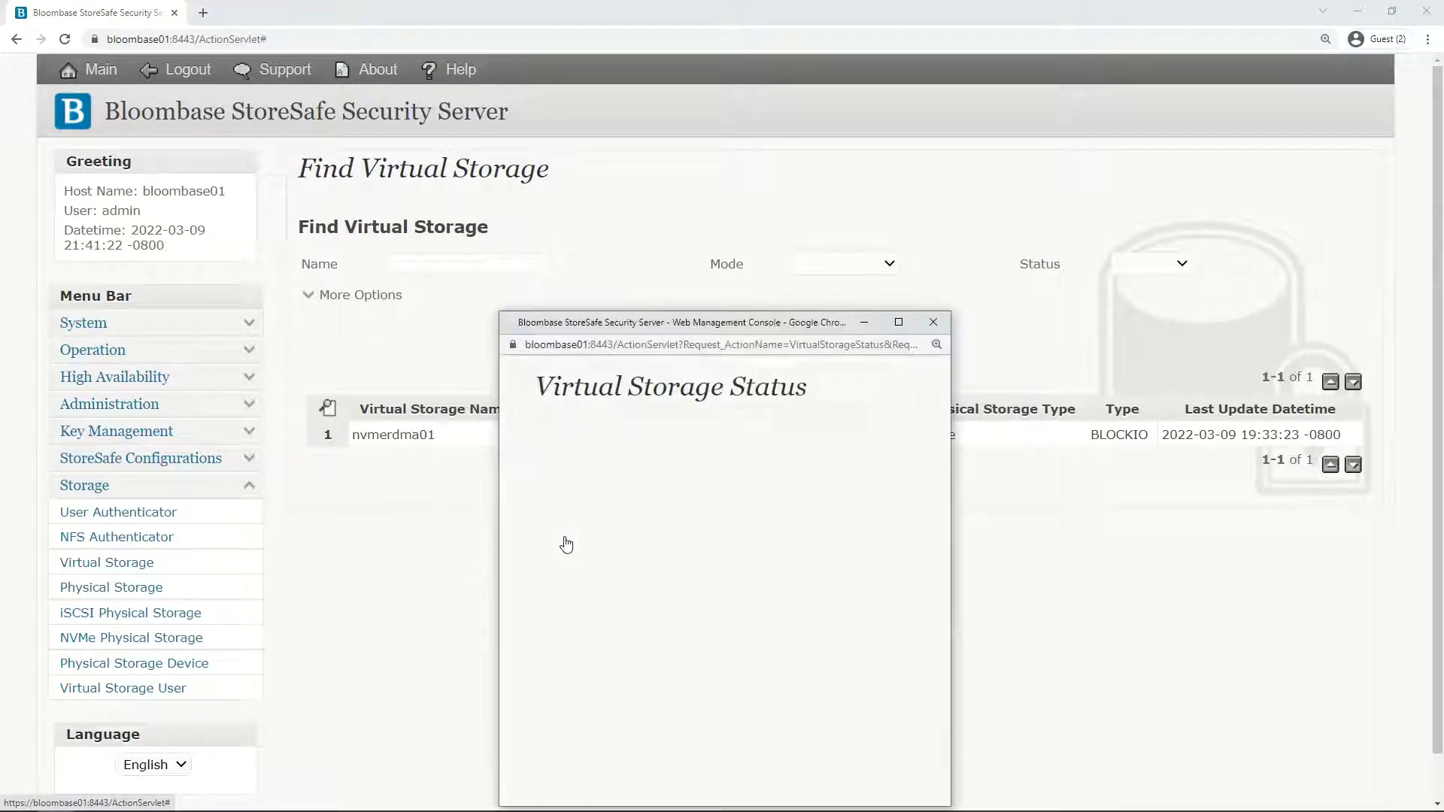
pyautogui.moveTo(767, 334); pyautogui.dragTo(768, 218)
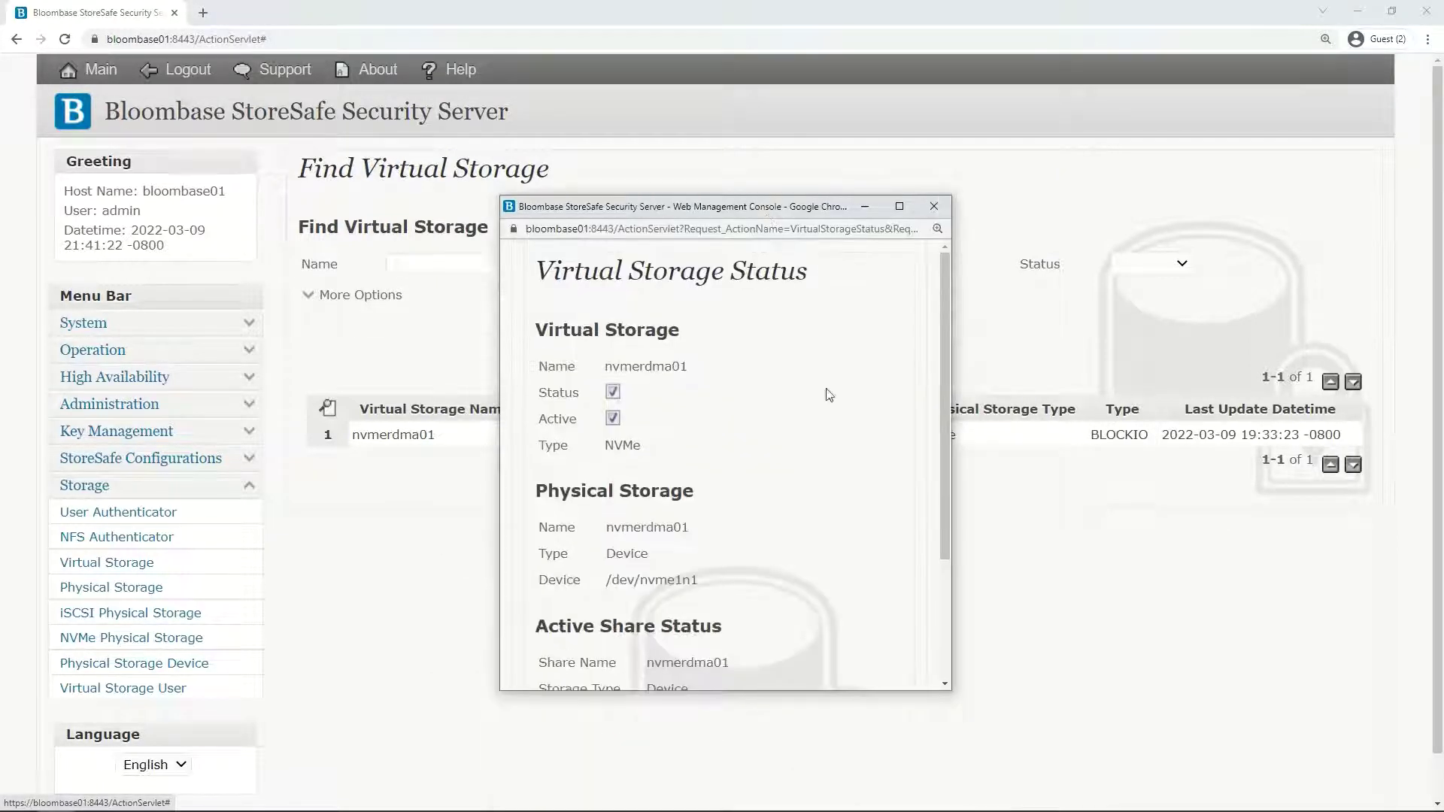
pyautogui.scroll(-3, 873, 653)
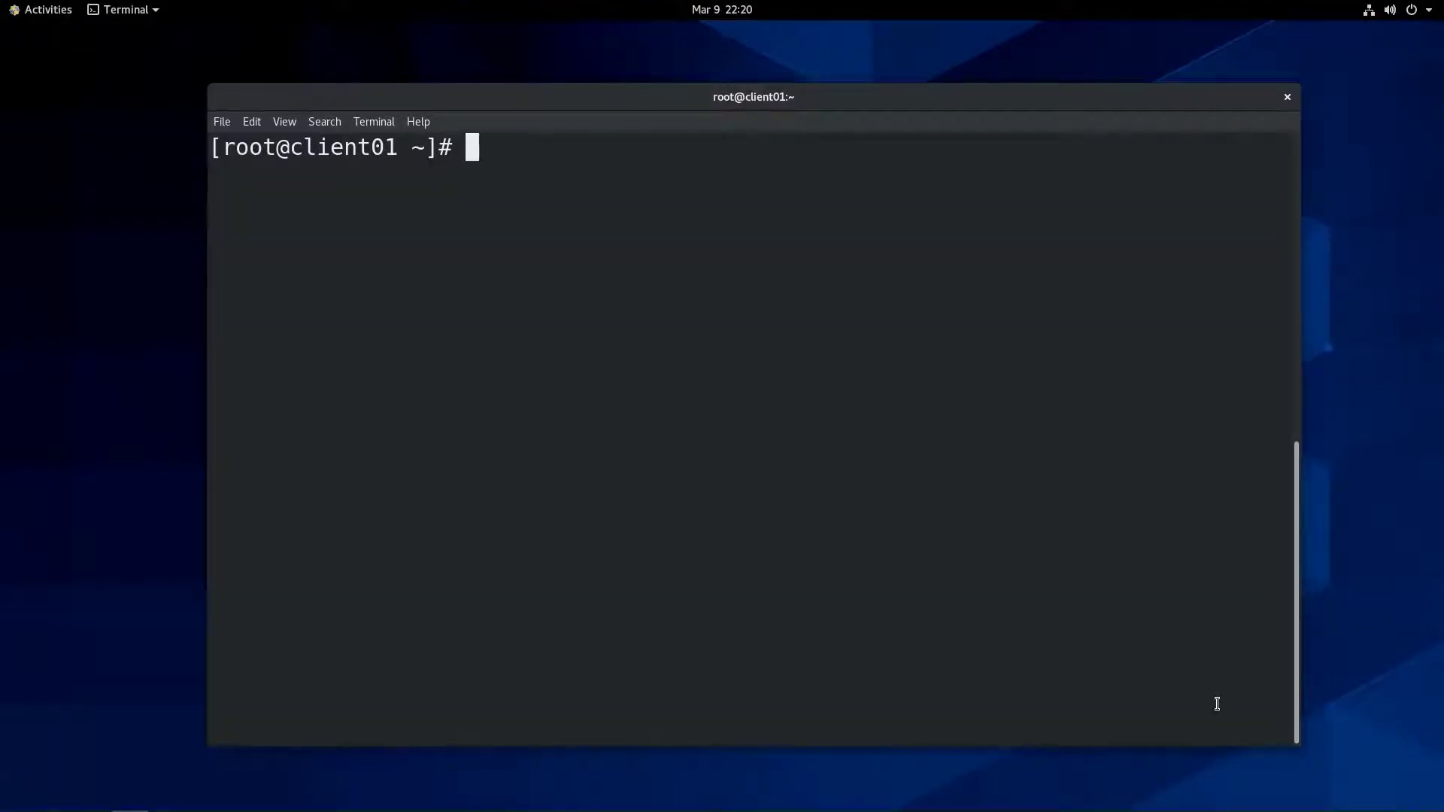
# In client01's terminal, run uname -a and discover the RDMA target with nvme discover -t rdma -a bloombase01 -s 4420
pyautogui.write('uname -a')
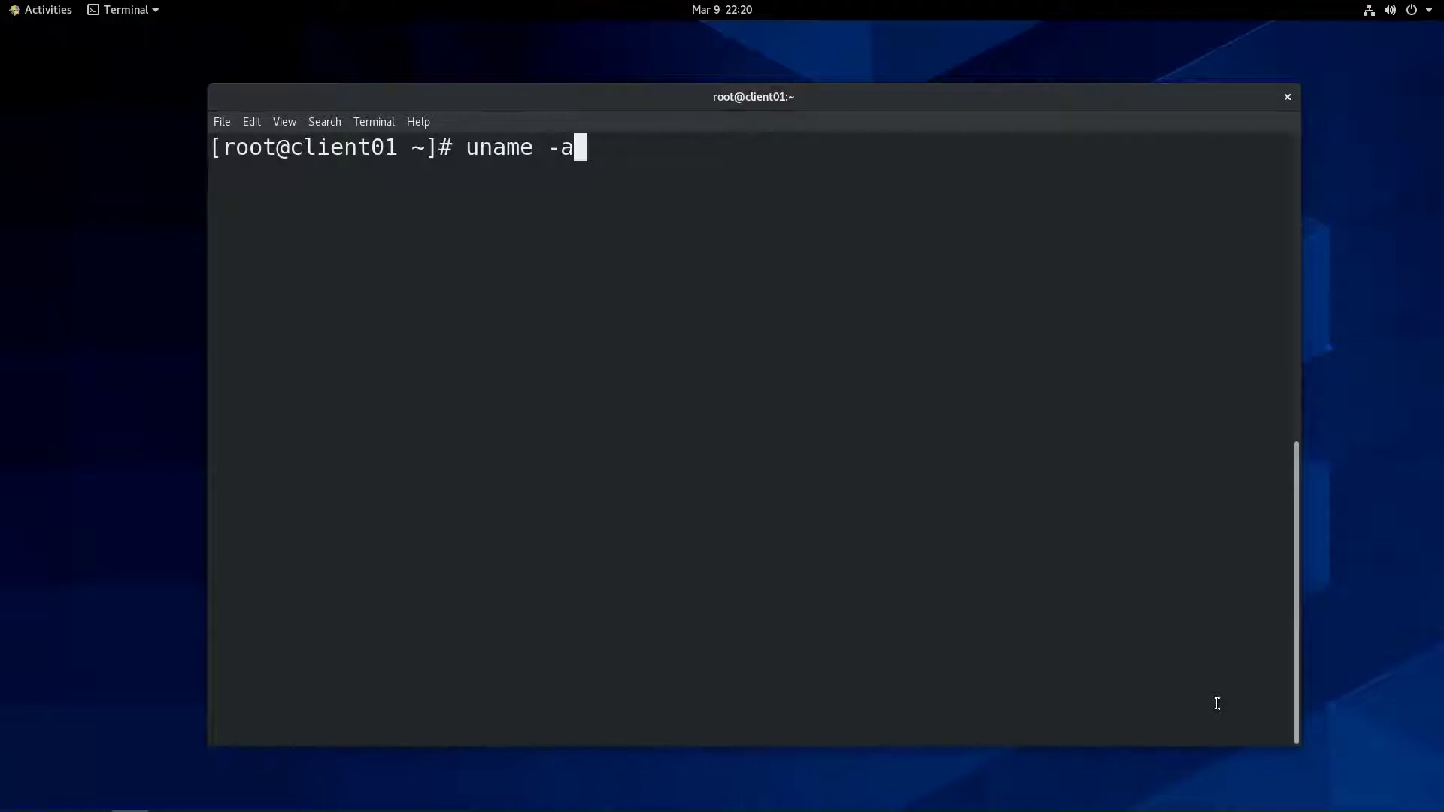
pyautogui.press('Return')
pyautogui.write('nvm')
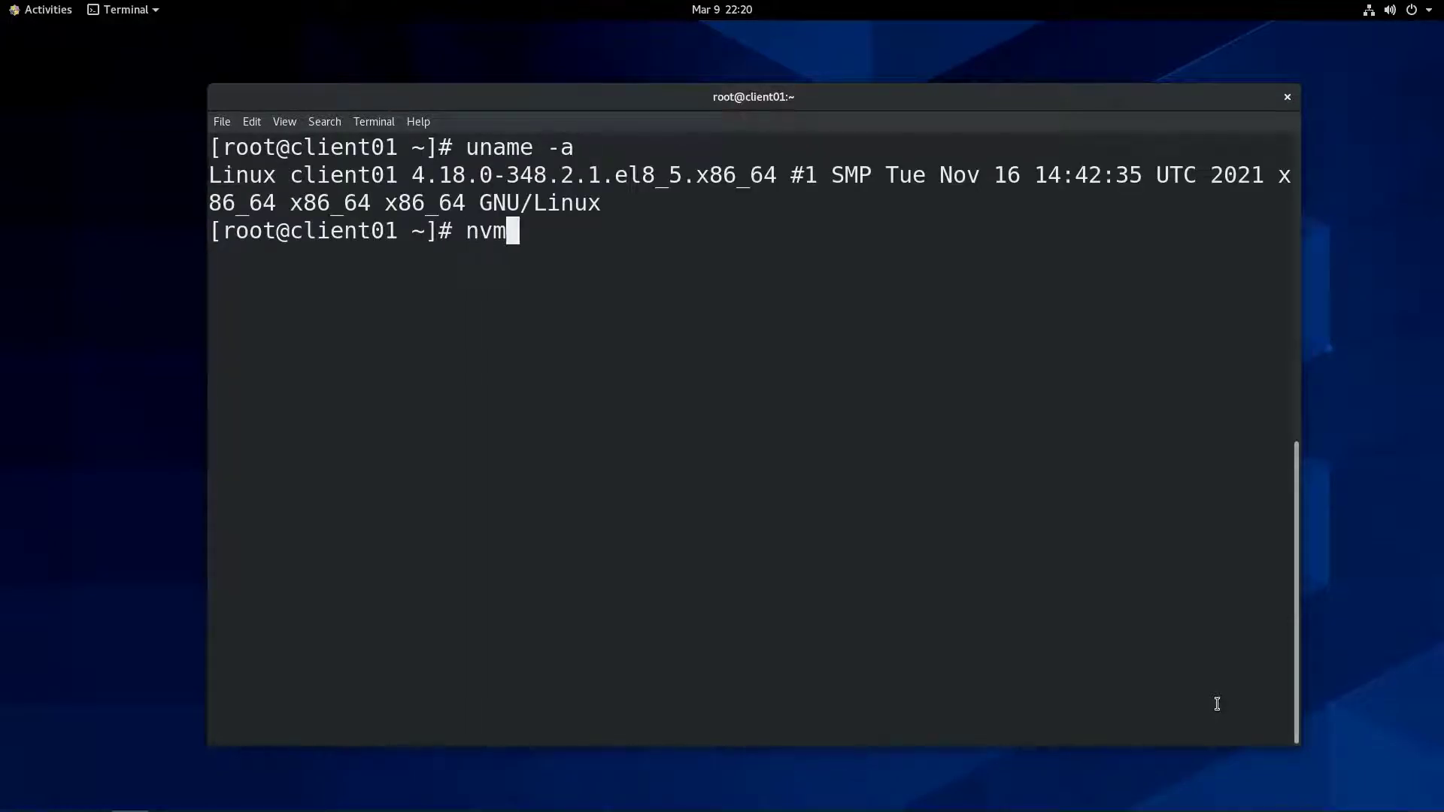
pyautogui.write('e discover -')
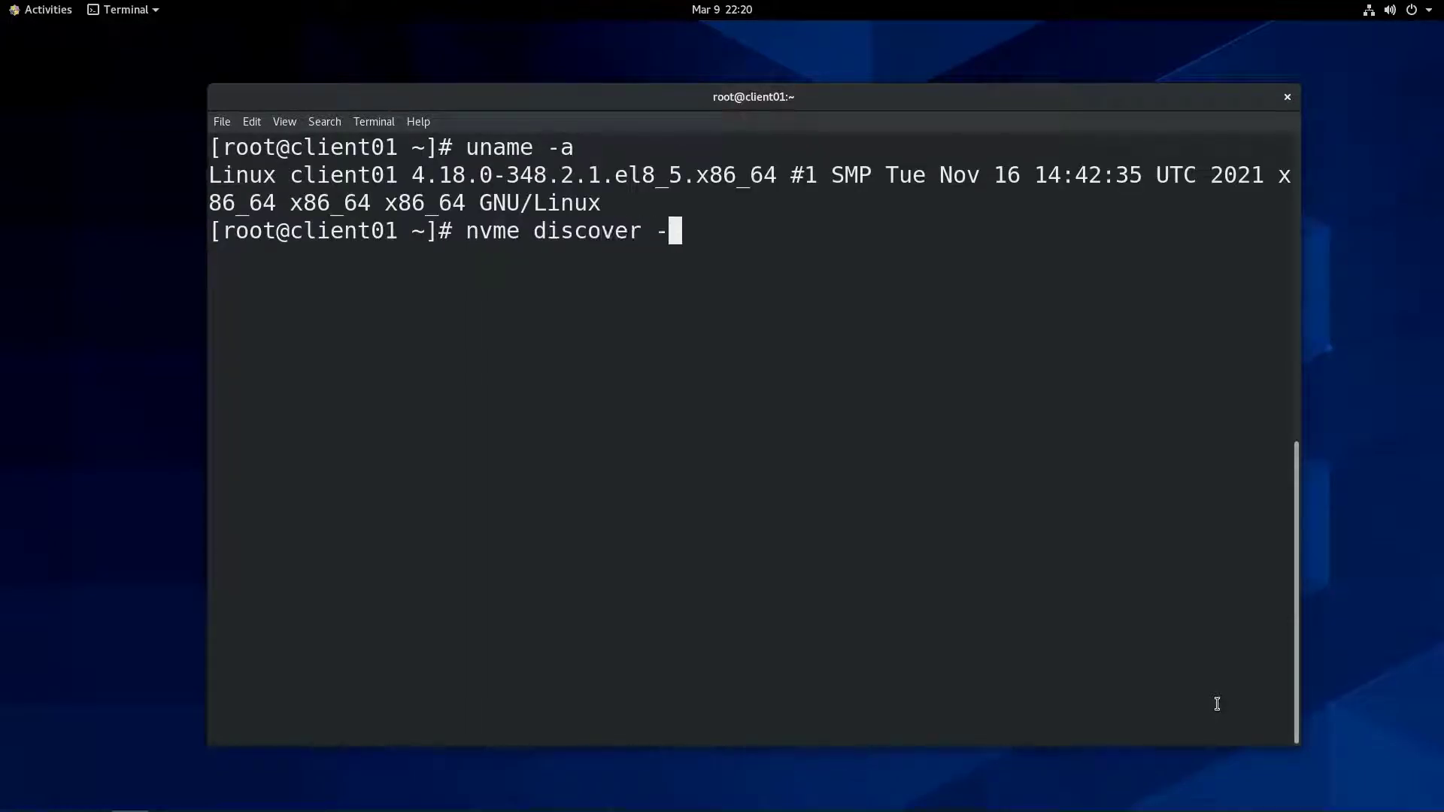
pyautogui.write('t rdma -a ')
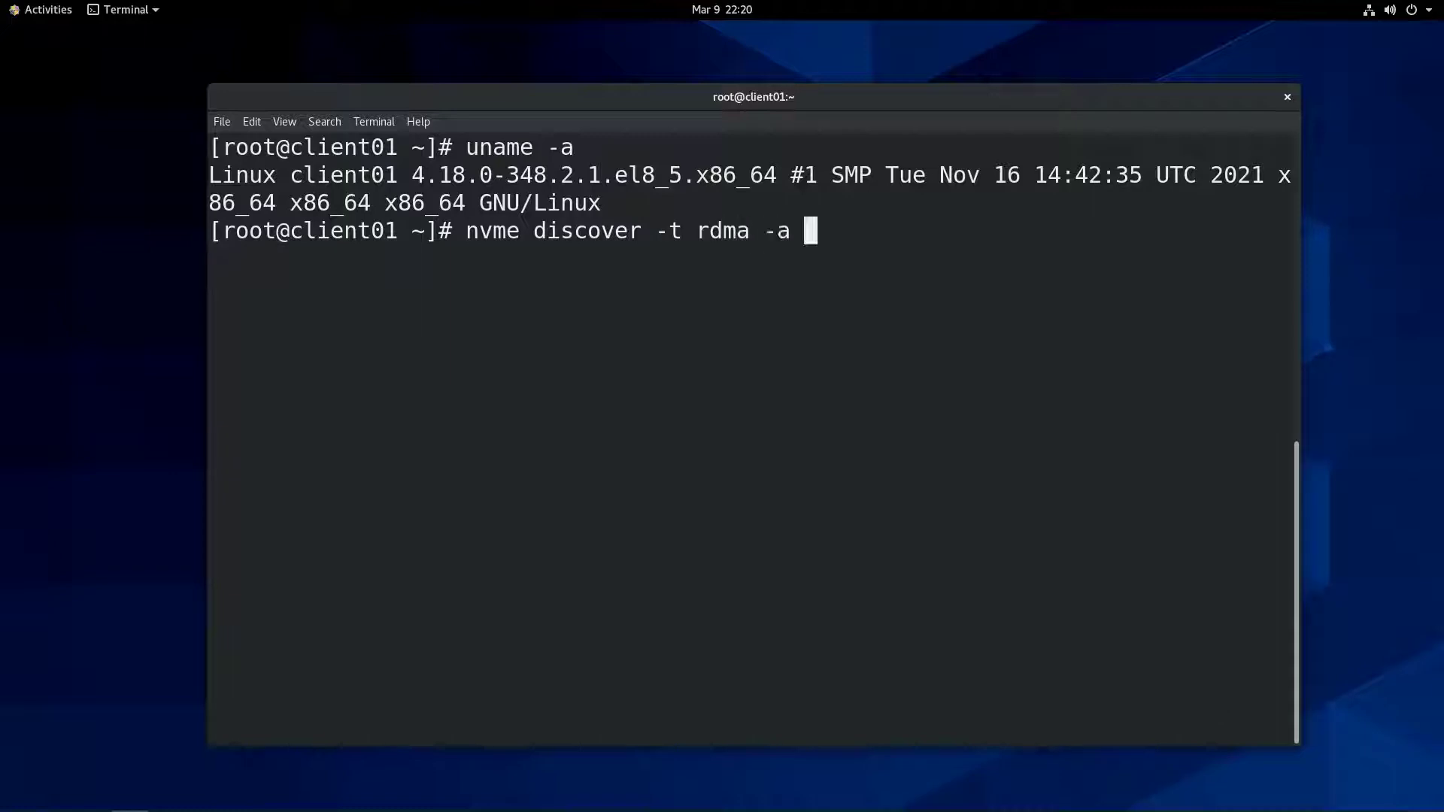
pyautogui.write('bloombase01 -s 4420')
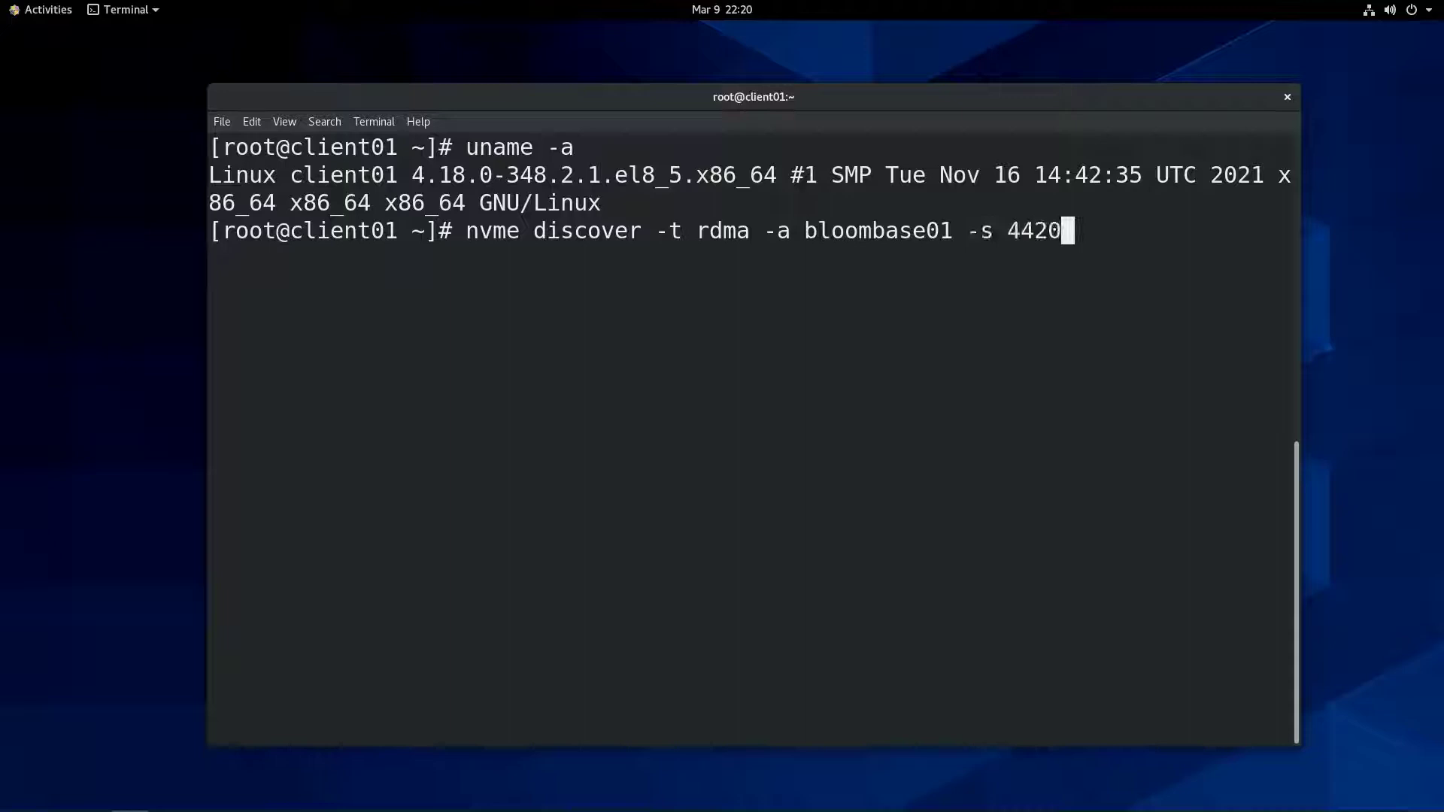
pyautogui.press('Return')
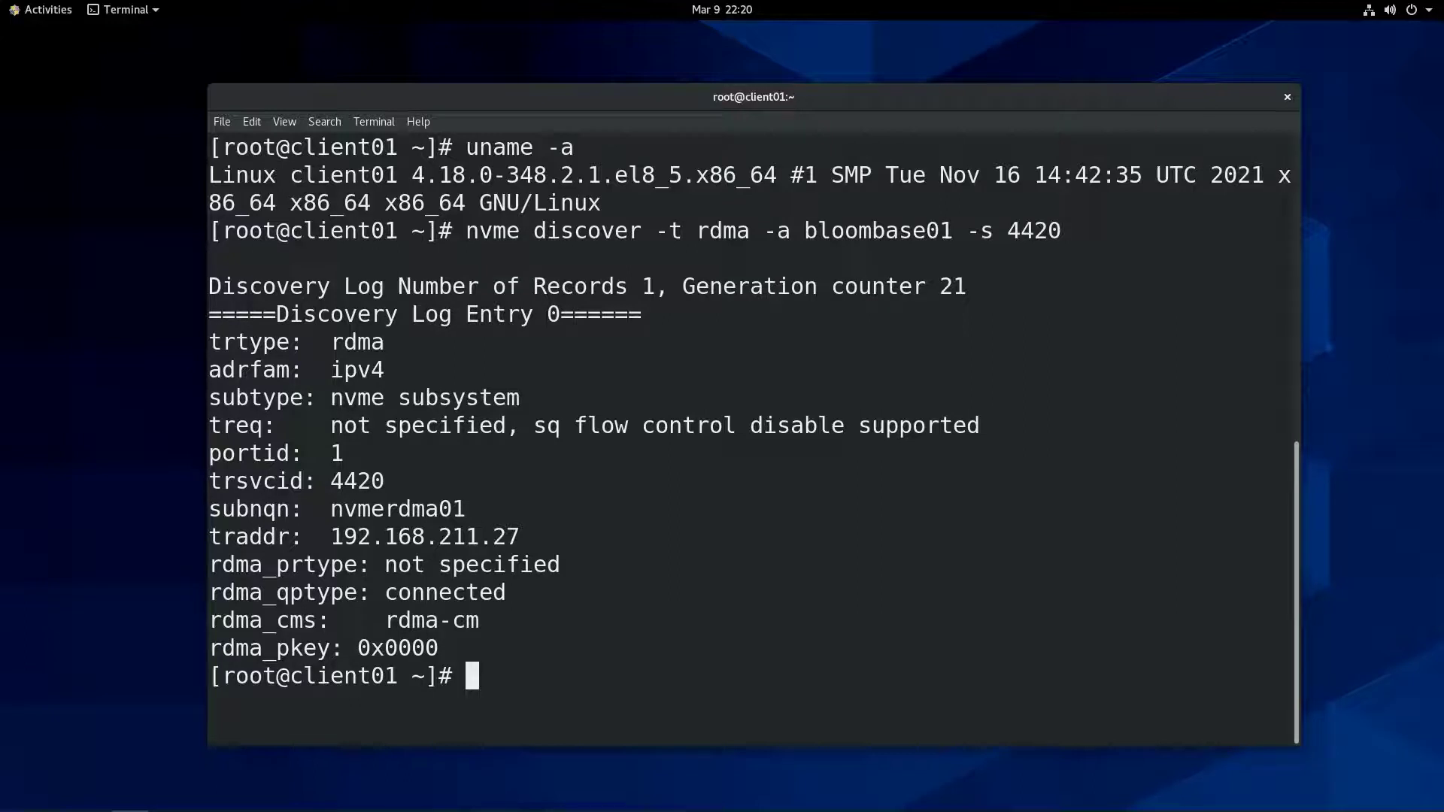
# Clear the terminal and page through the NVMe controller identity with nvme id-ctrl /dev/nvme2n1 | more
pyautogui.write('clear')
pyautogui.press('Return')
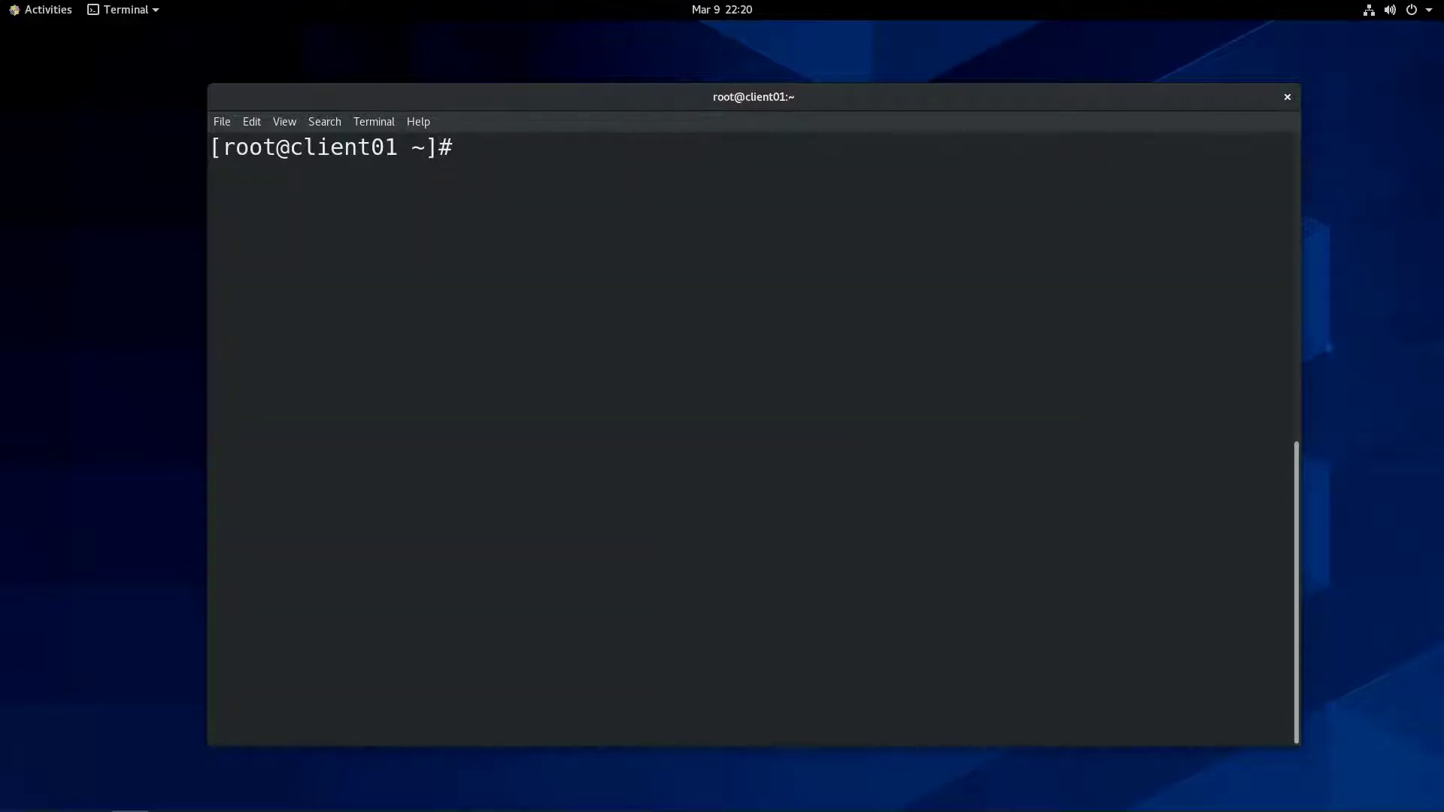
pyautogui.write('nvme id-')
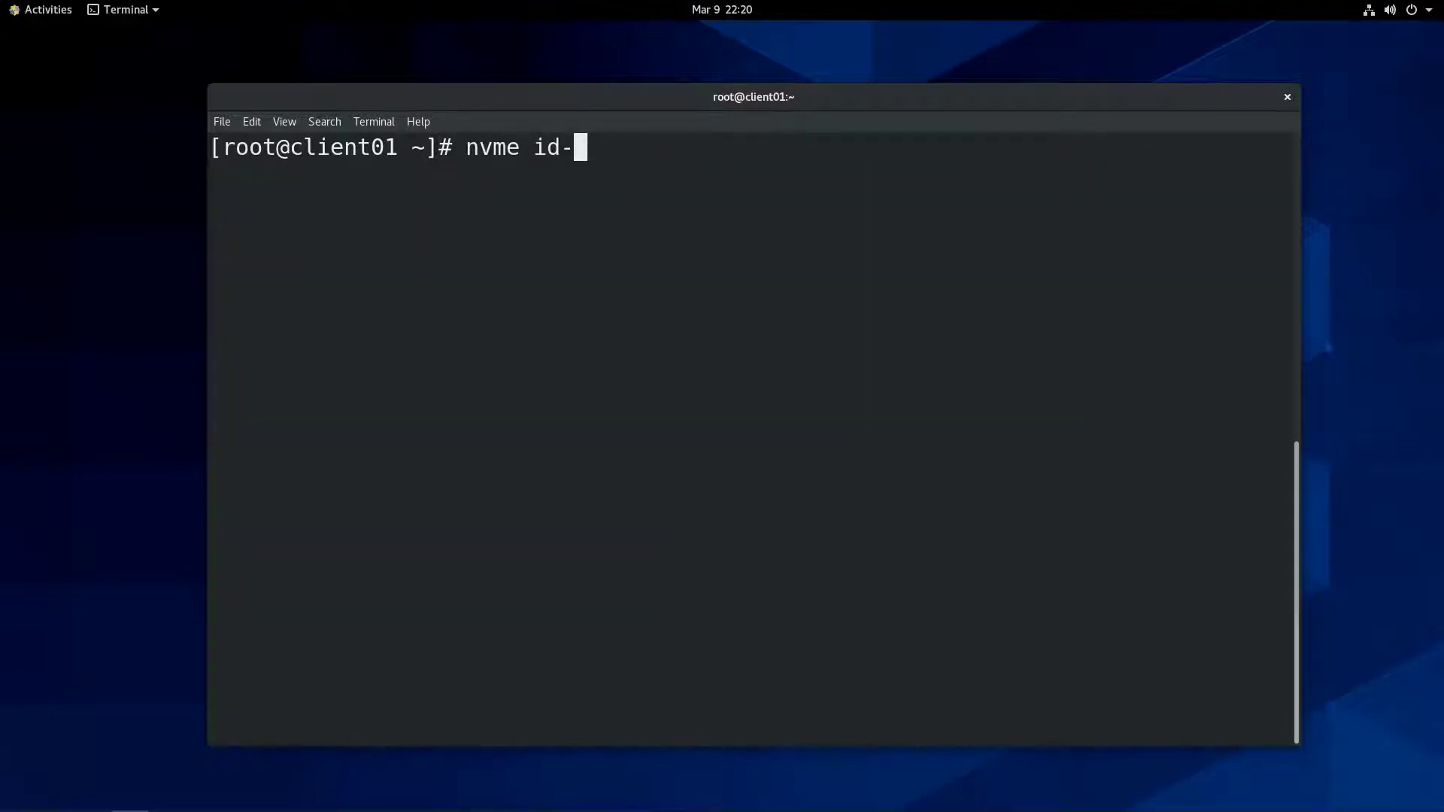
pyautogui.write('ctrl /dev/')
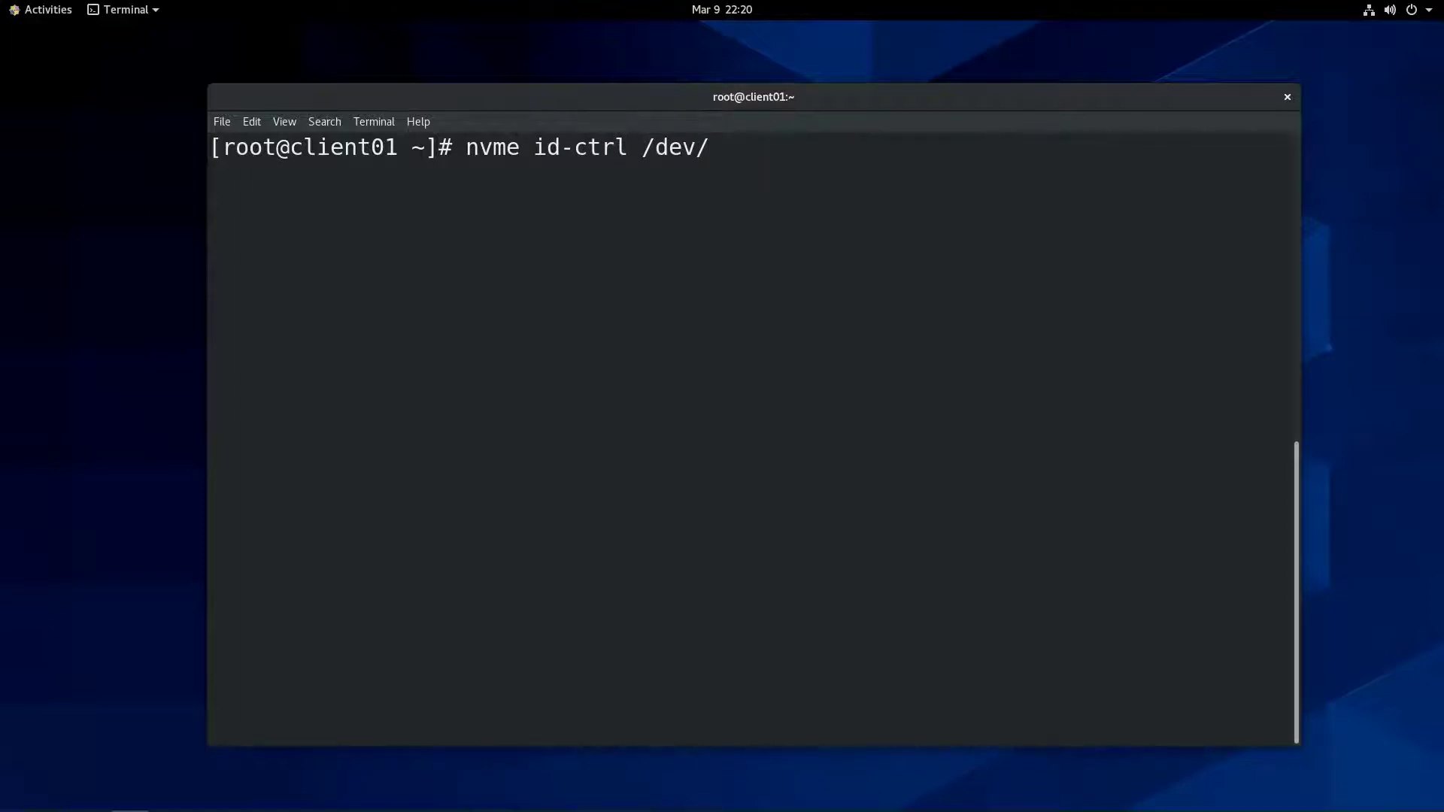
pyautogui.write('nvme2n')
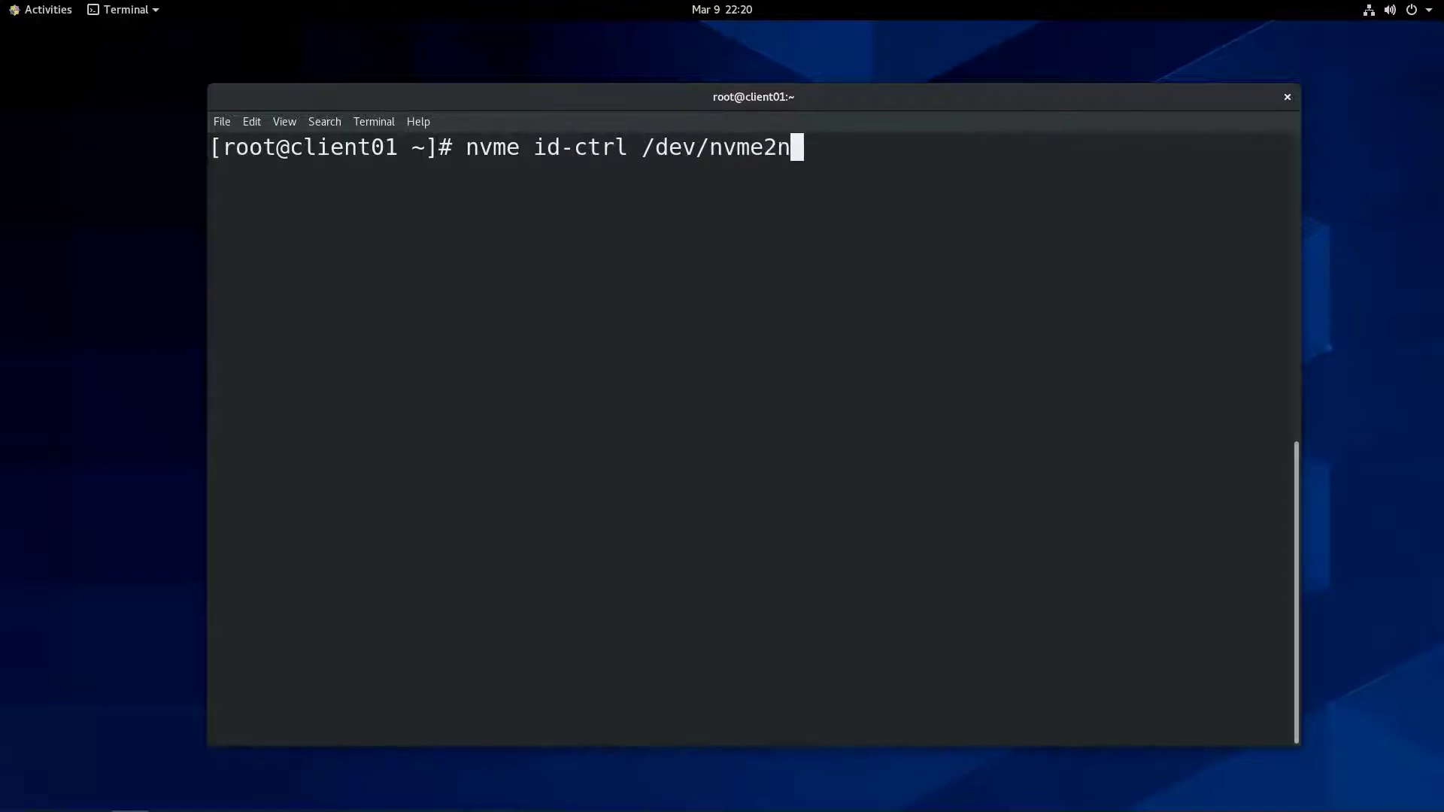
pyautogui.write('1 | more')
pyautogui.press('Return')
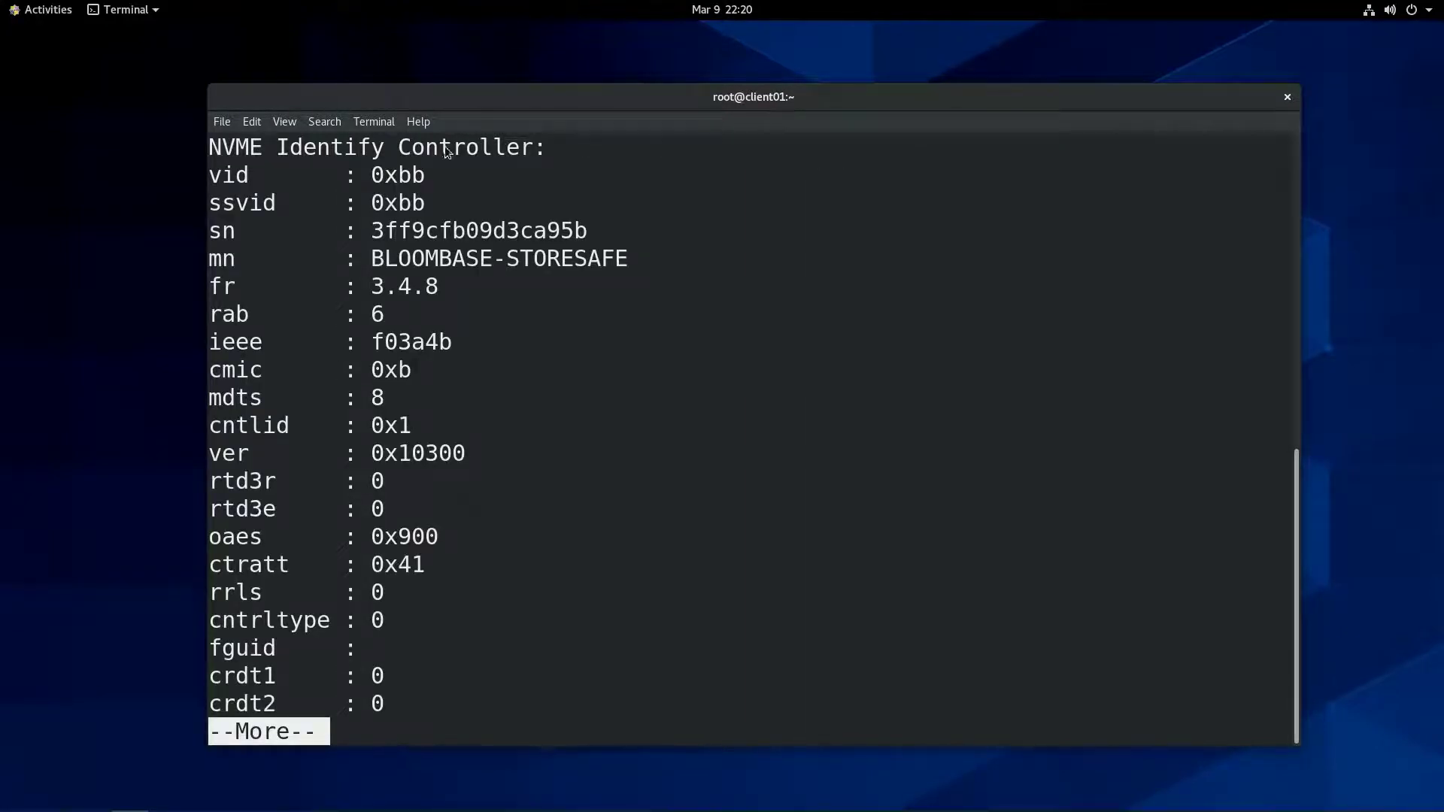
# Check the model number (mn) in the controller listing, then quit the pager
pyautogui.doubleClick(426, 256)
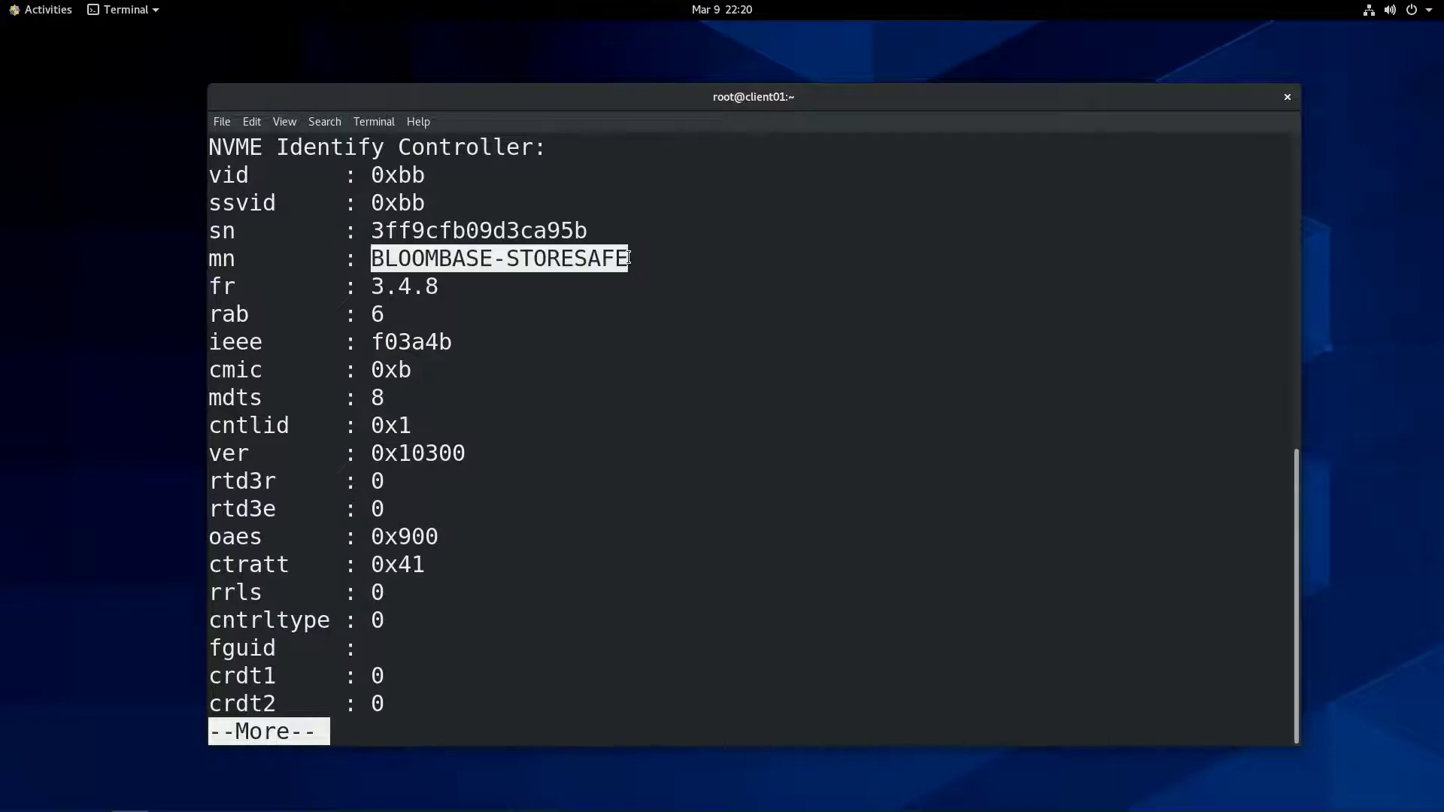
pyautogui.click(1131, 701)
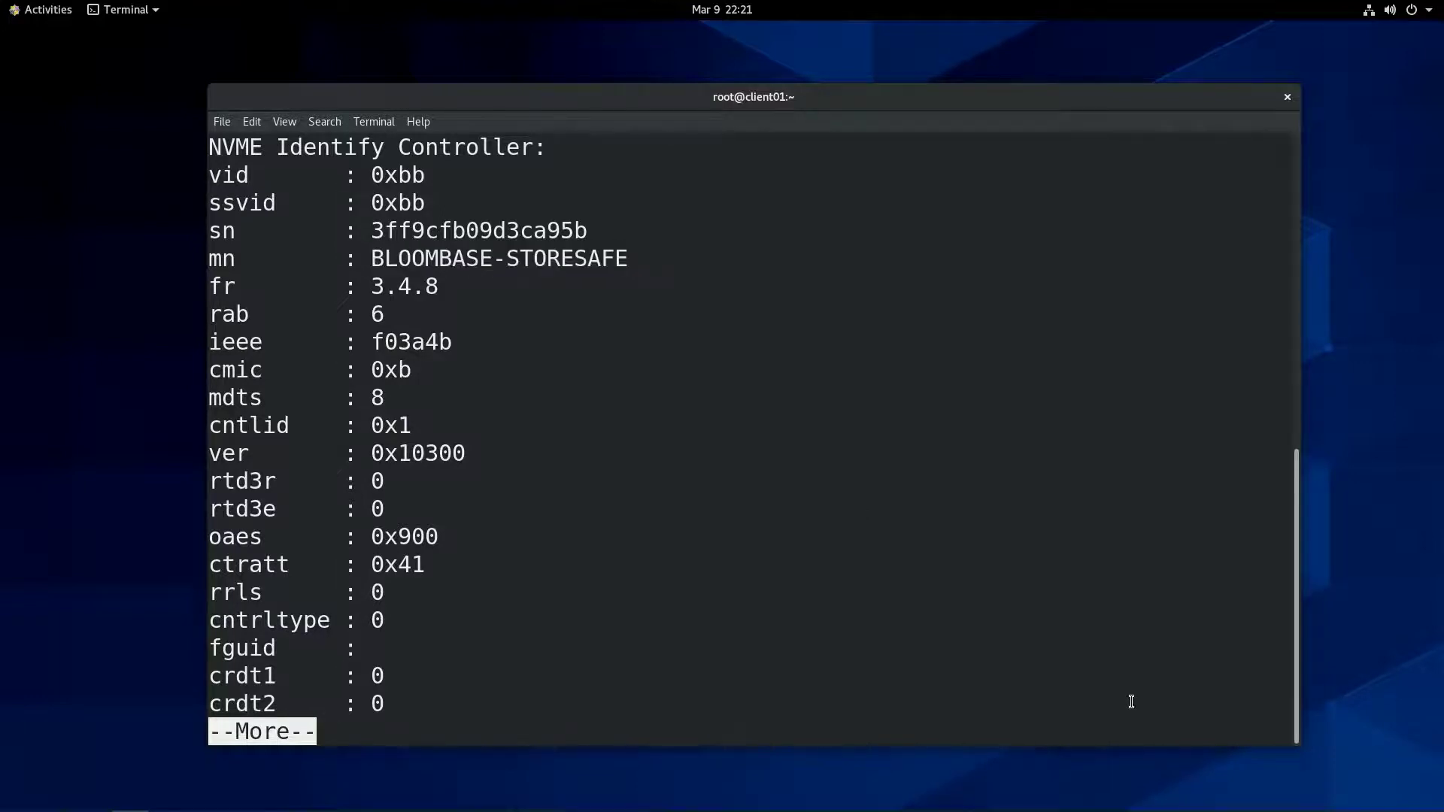
pyautogui.write('q')
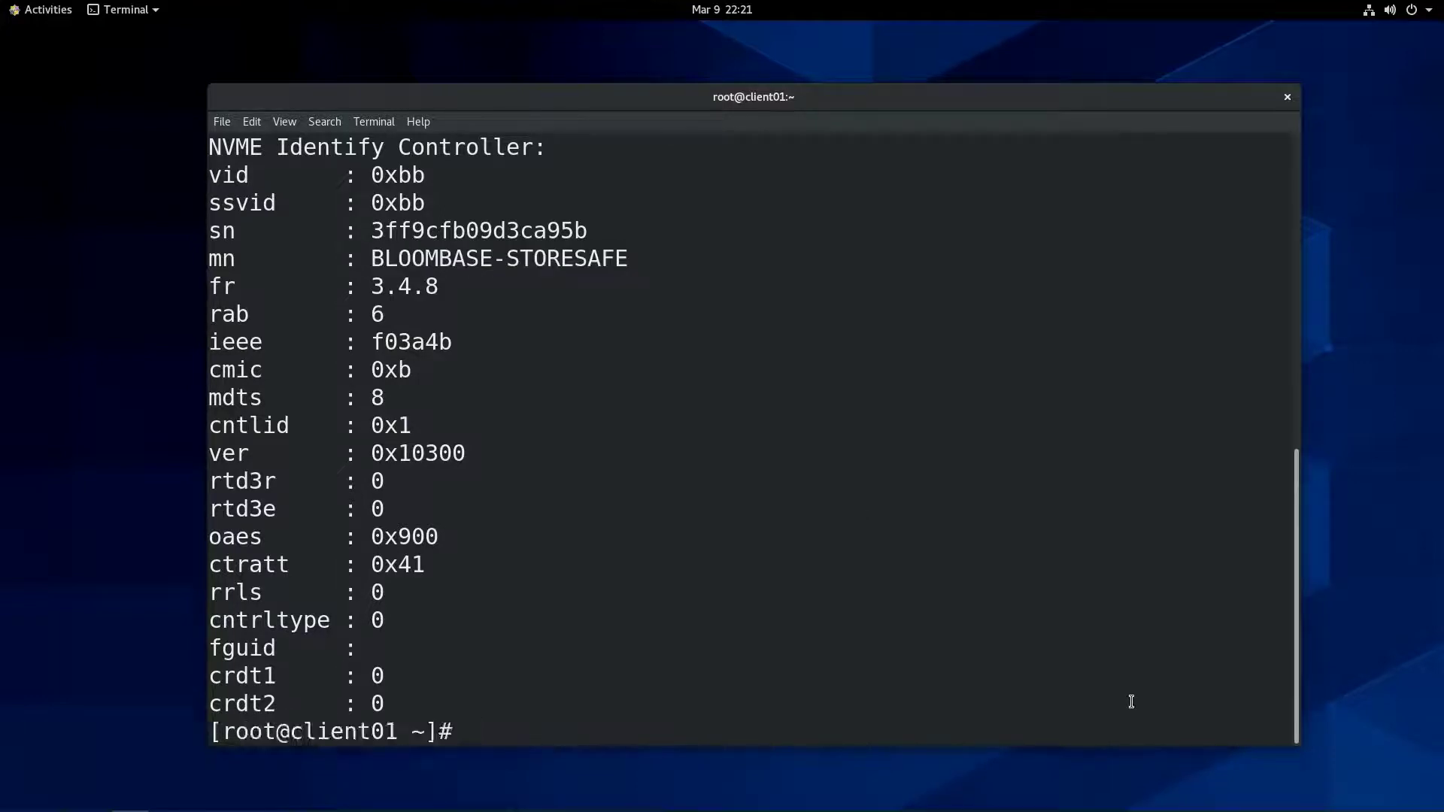
# Clear the terminal and look up where the NVMe device is mounted with mount | grep /dev/nvme2n1
pyautogui.write('clear')
pyautogui.press('Return')
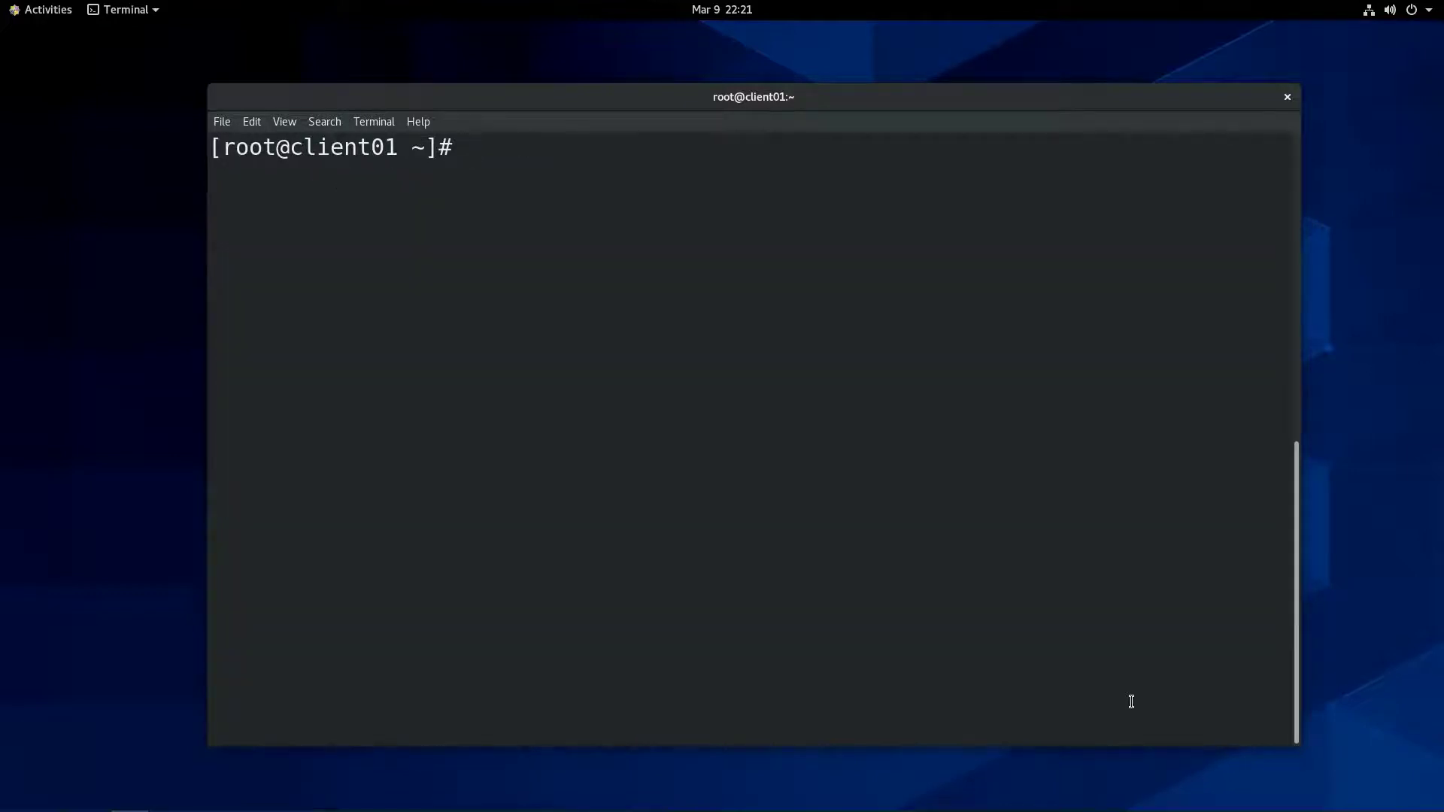
pyautogui.write('mount | gre')
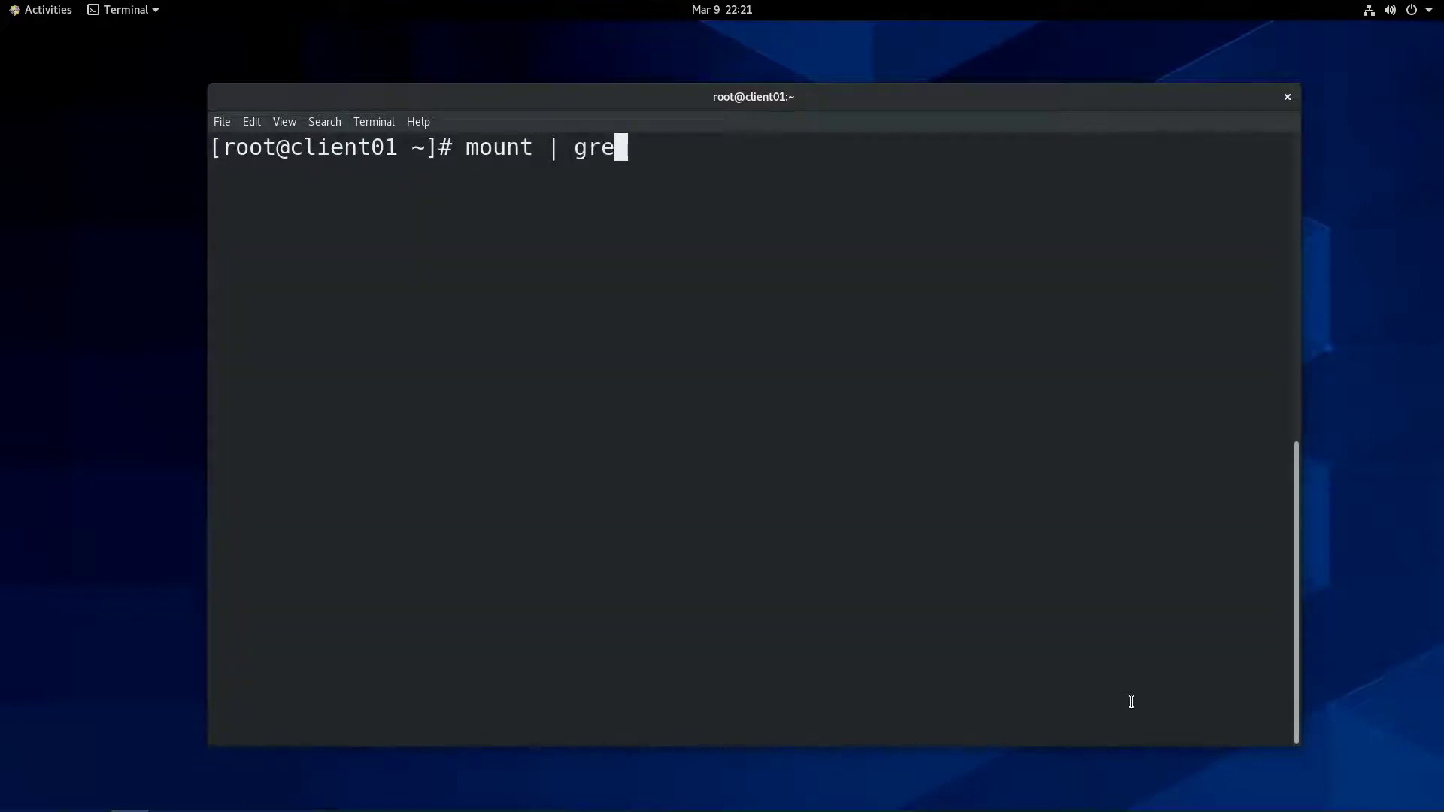
pyautogui.write('p /dev')
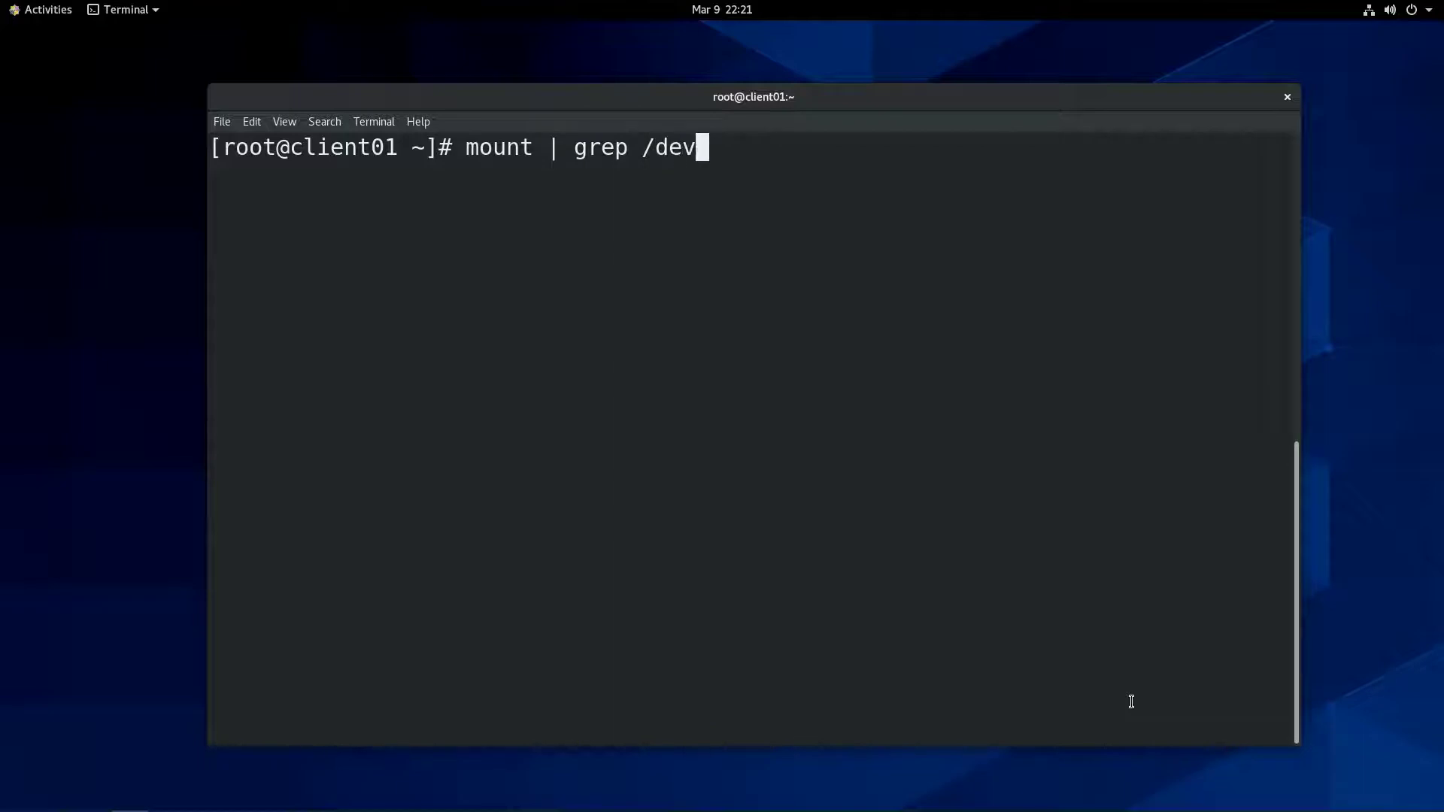
pyautogui.write('/nvme2n1')
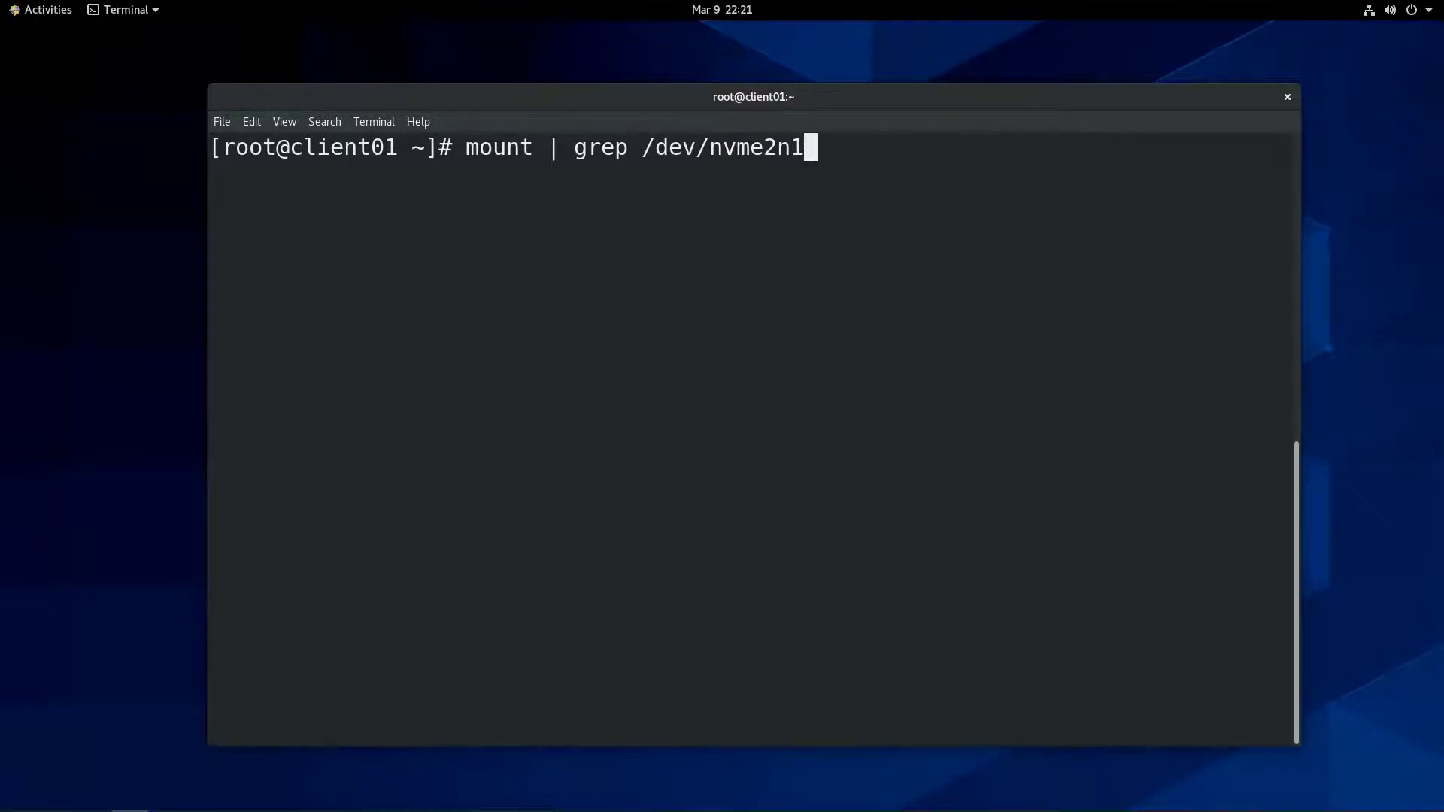
pyautogui.press('Return')
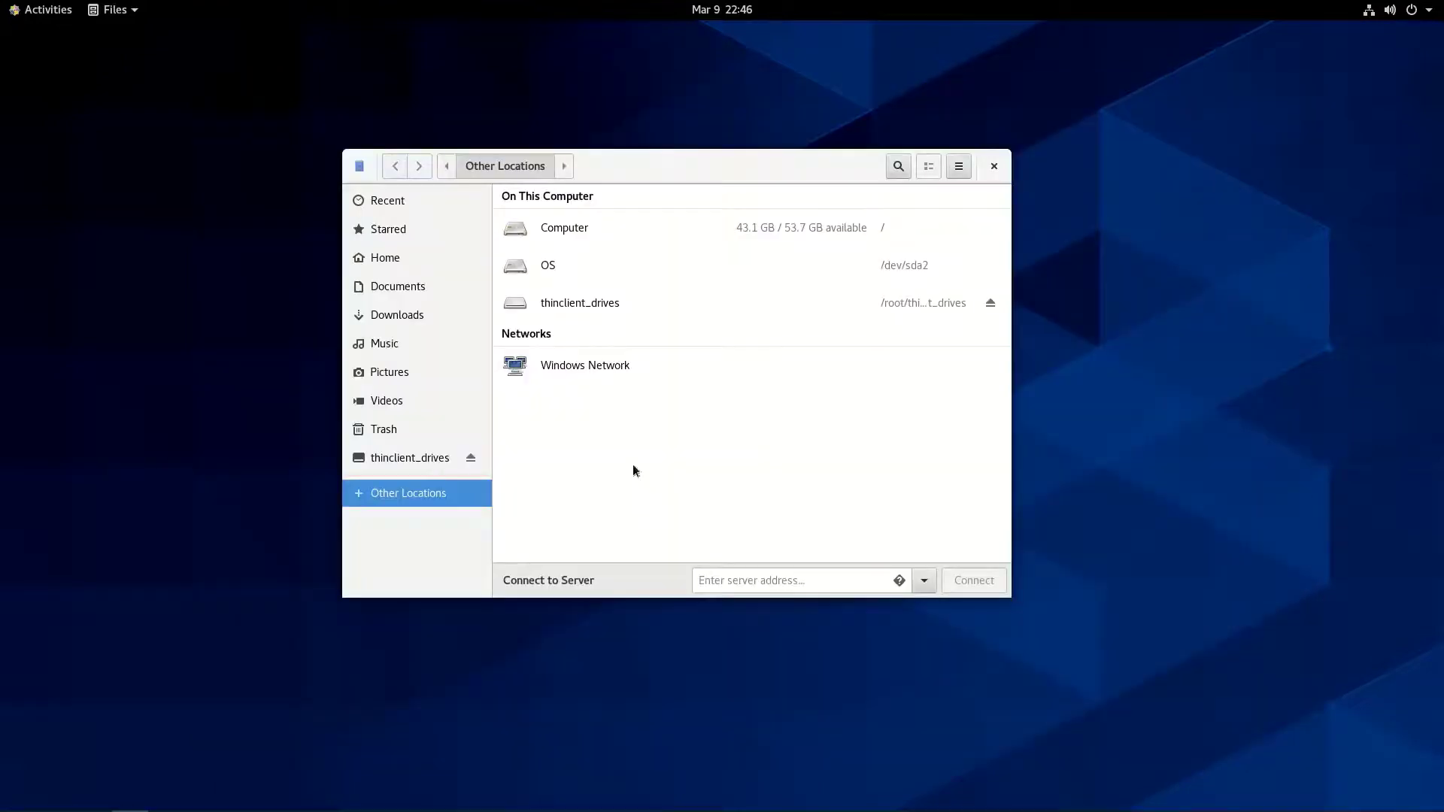
# In the Files application, open the nvmerdma01 folder in the computer's root directory
pyautogui.click(557, 233)
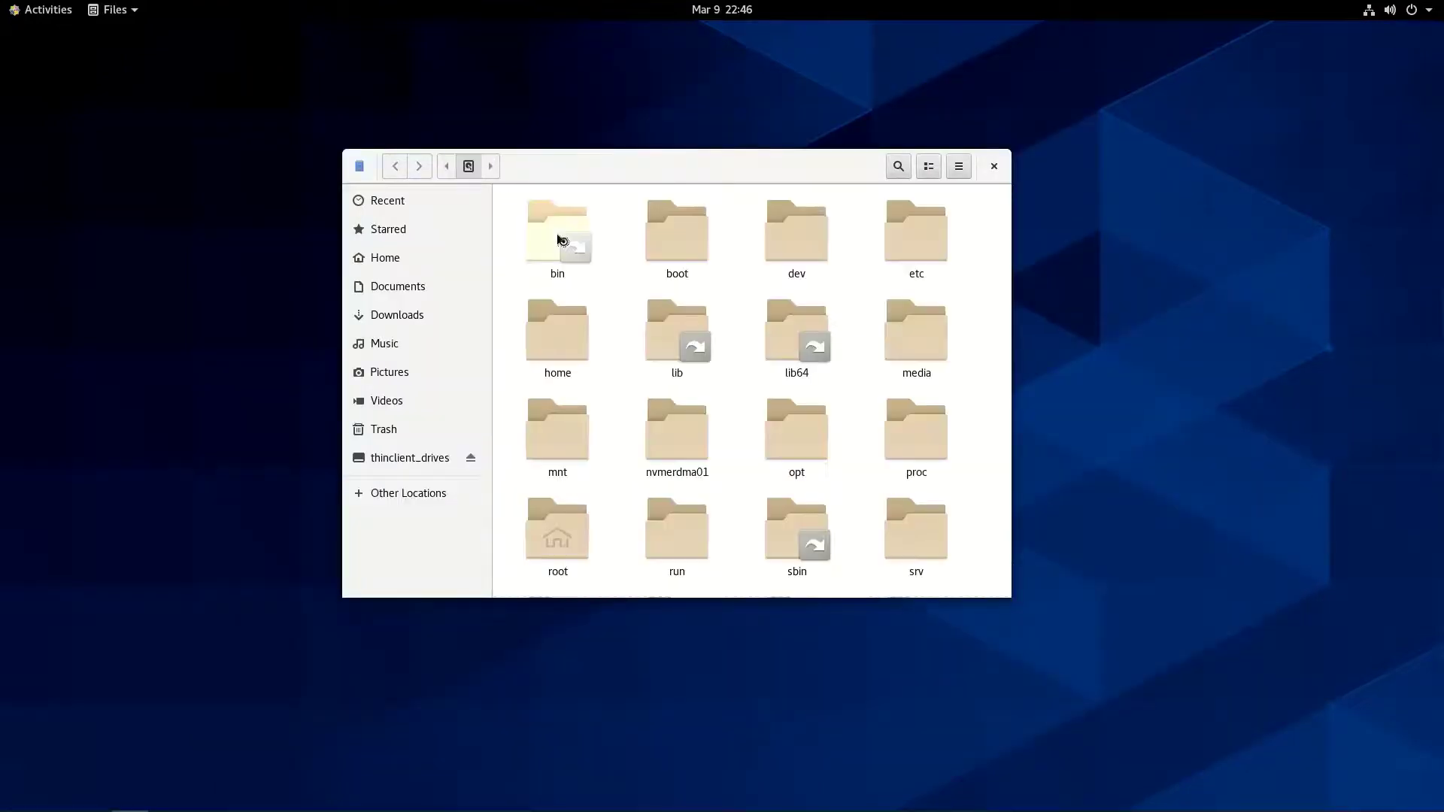
pyautogui.doubleClick(675, 437)
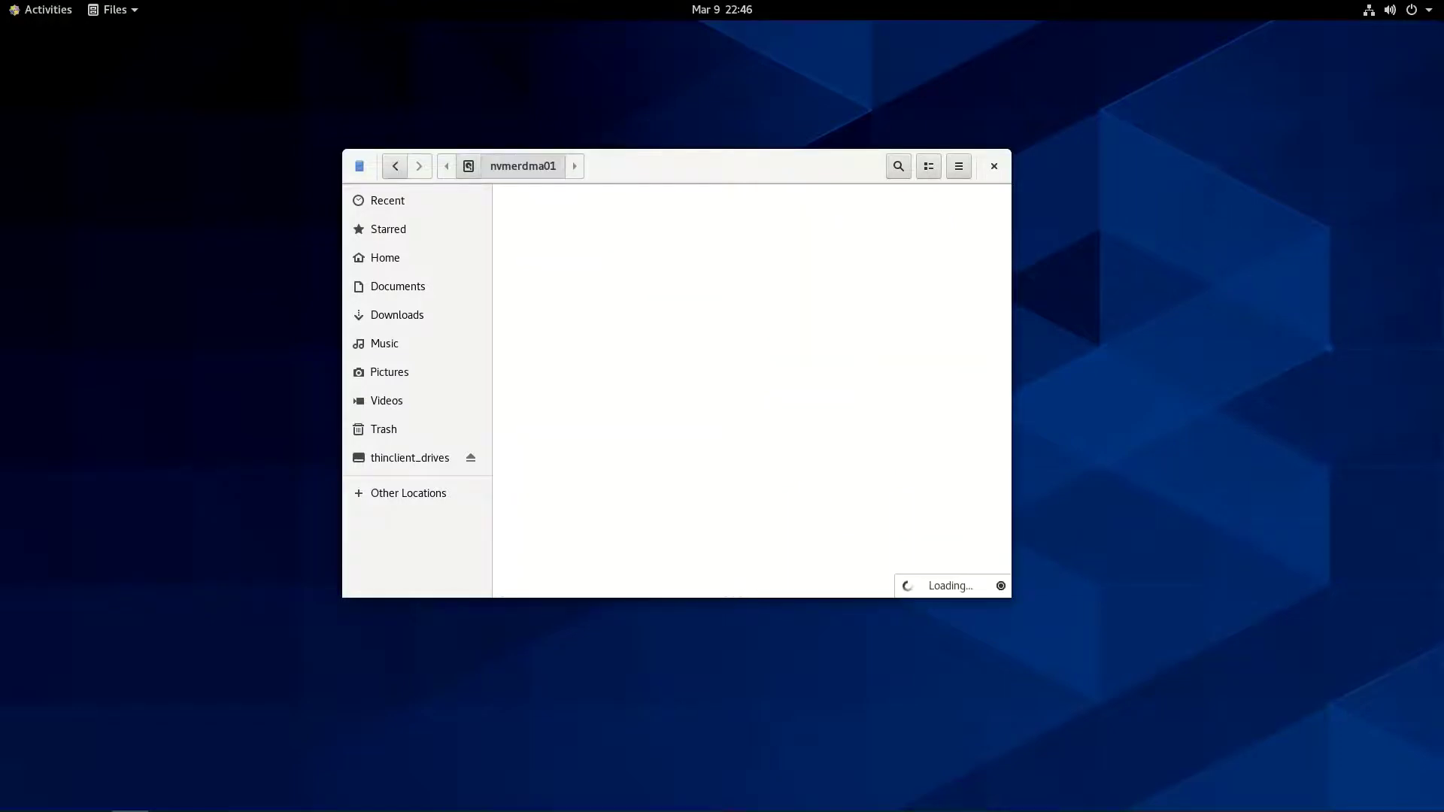
# View the contents of HR6.xml and HR119.xml in the nvmerdma01 folder, closing each file after reading it
pyautogui.doubleClick(682, 329)
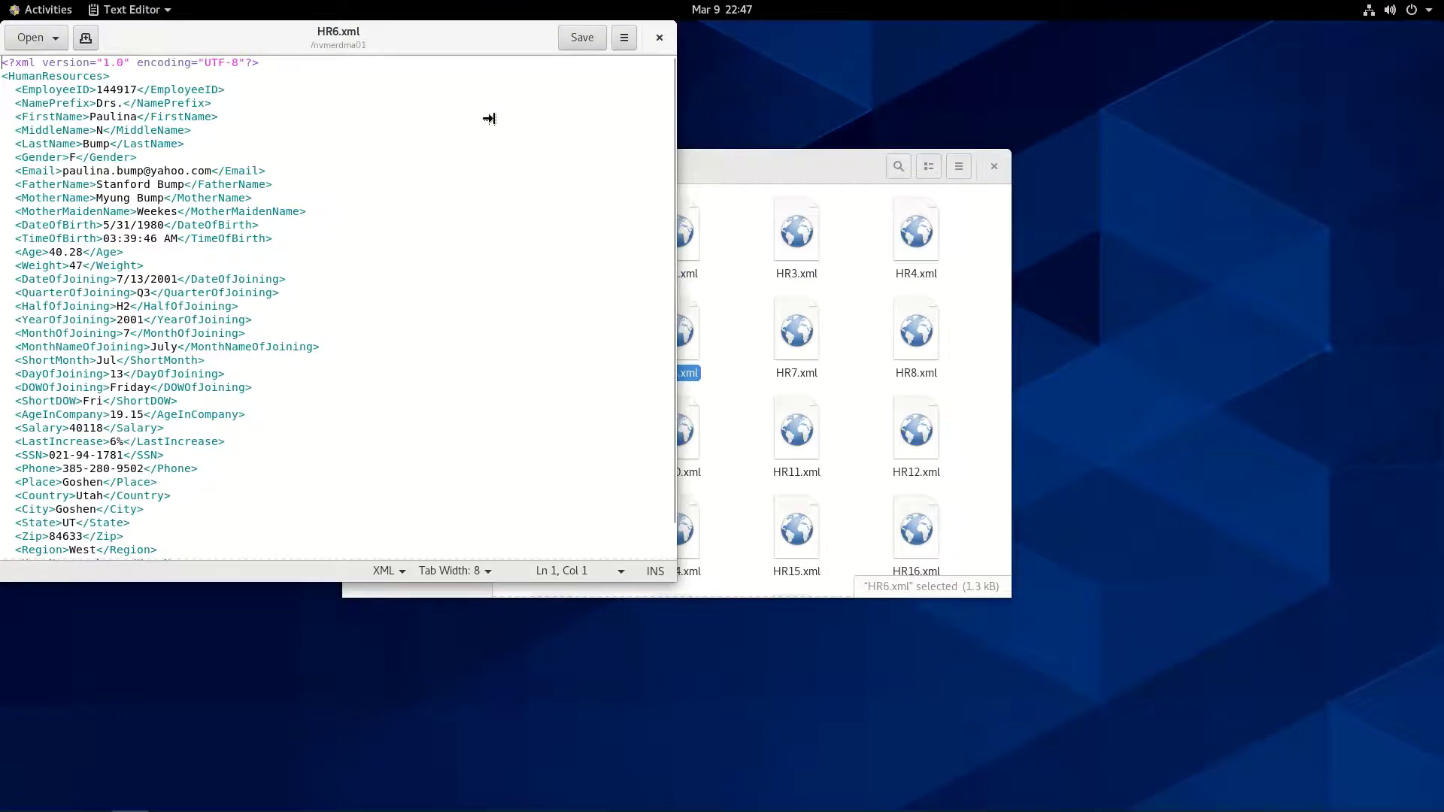
pyautogui.click(655, 39)
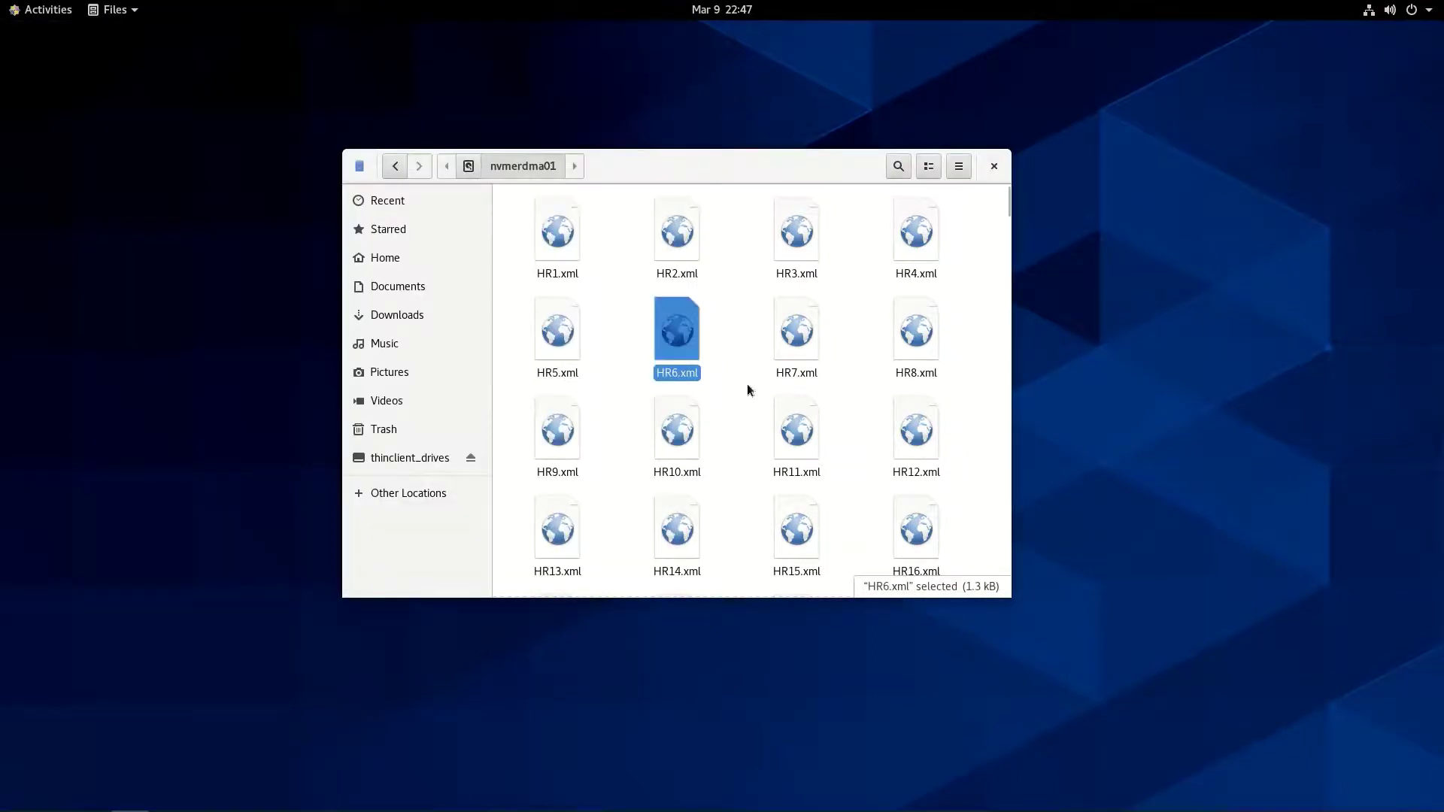
pyautogui.scroll(-15, 748, 390)
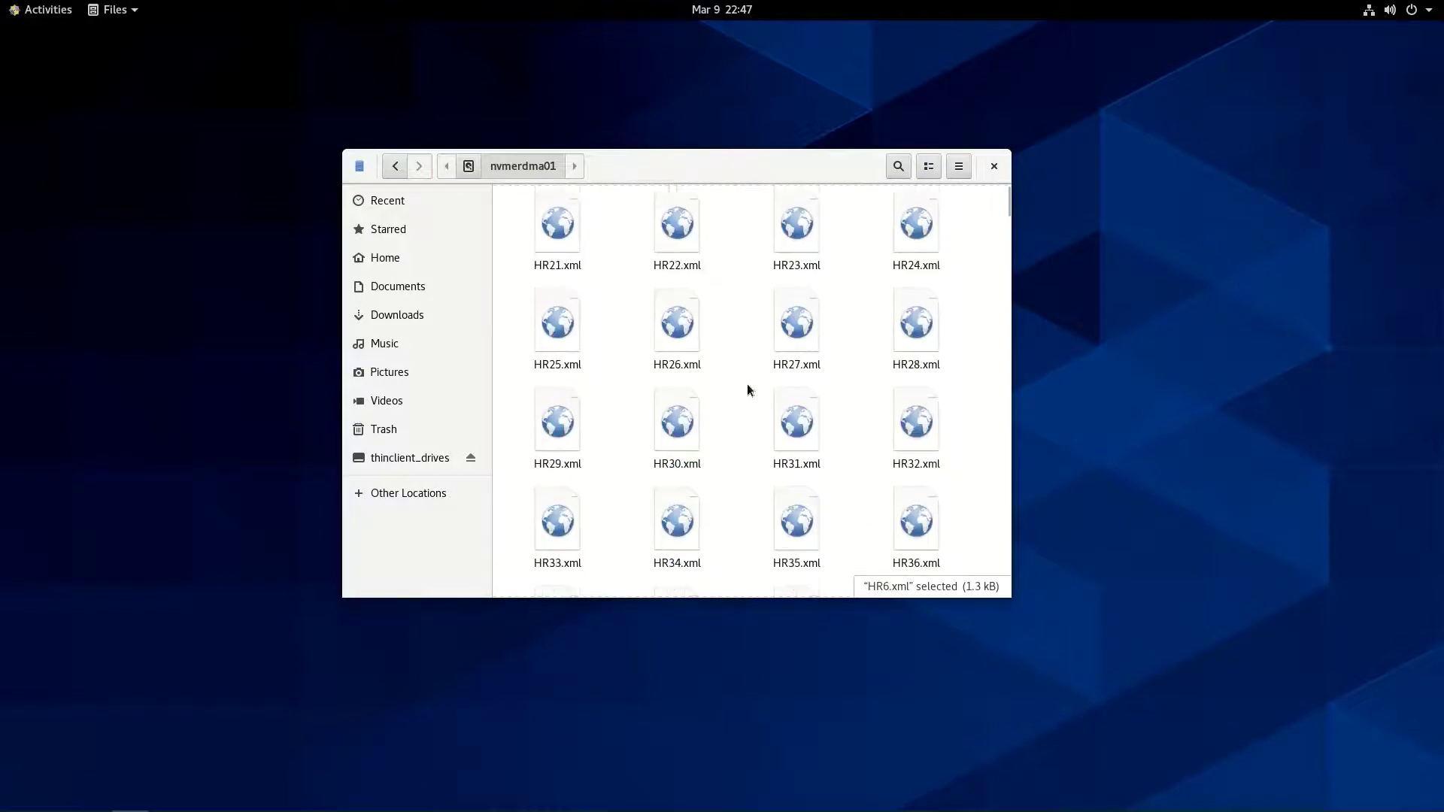
pyautogui.scroll(-20, 749, 390)
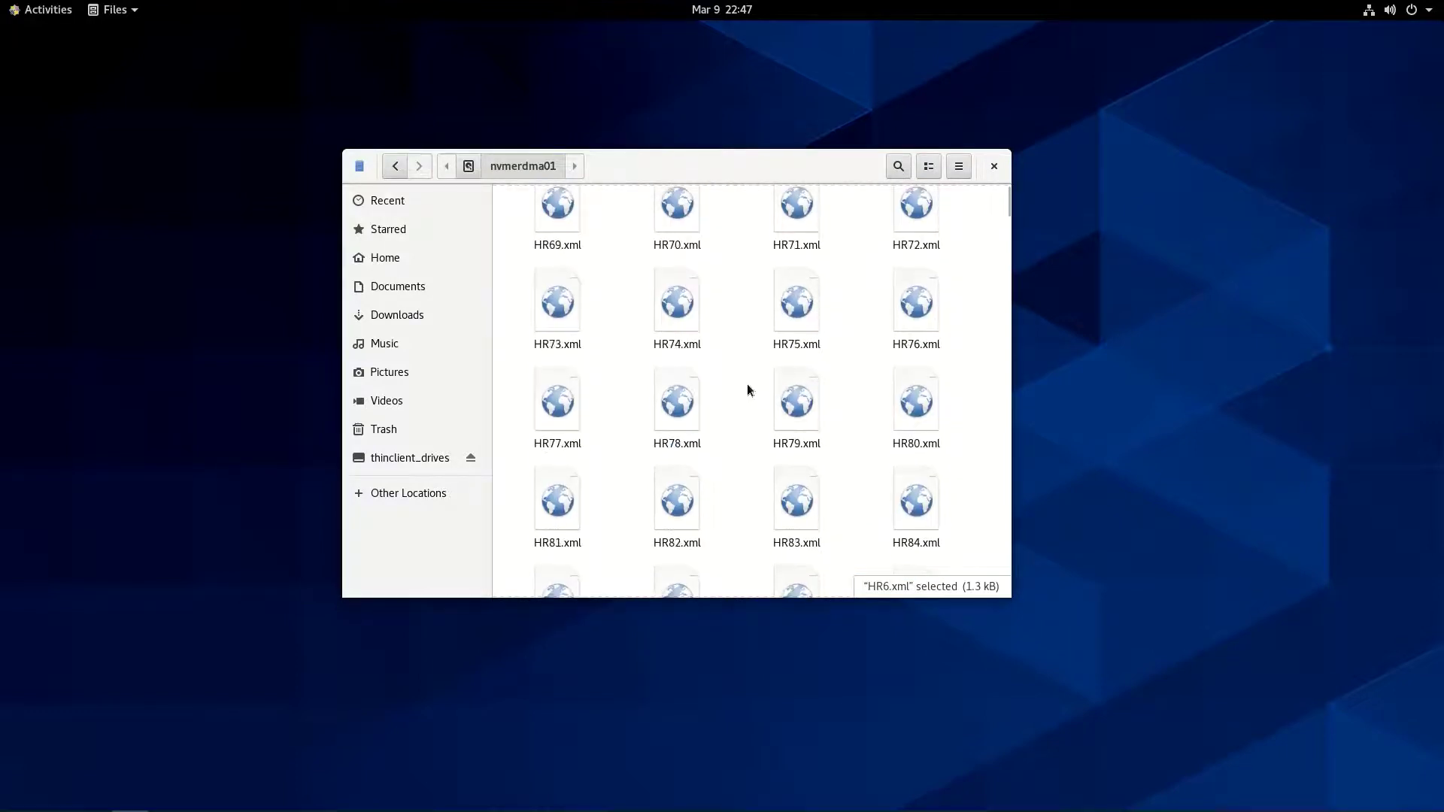
pyautogui.scroll(-5, 768, 414)
pyautogui.scroll(-5, 791, 447)
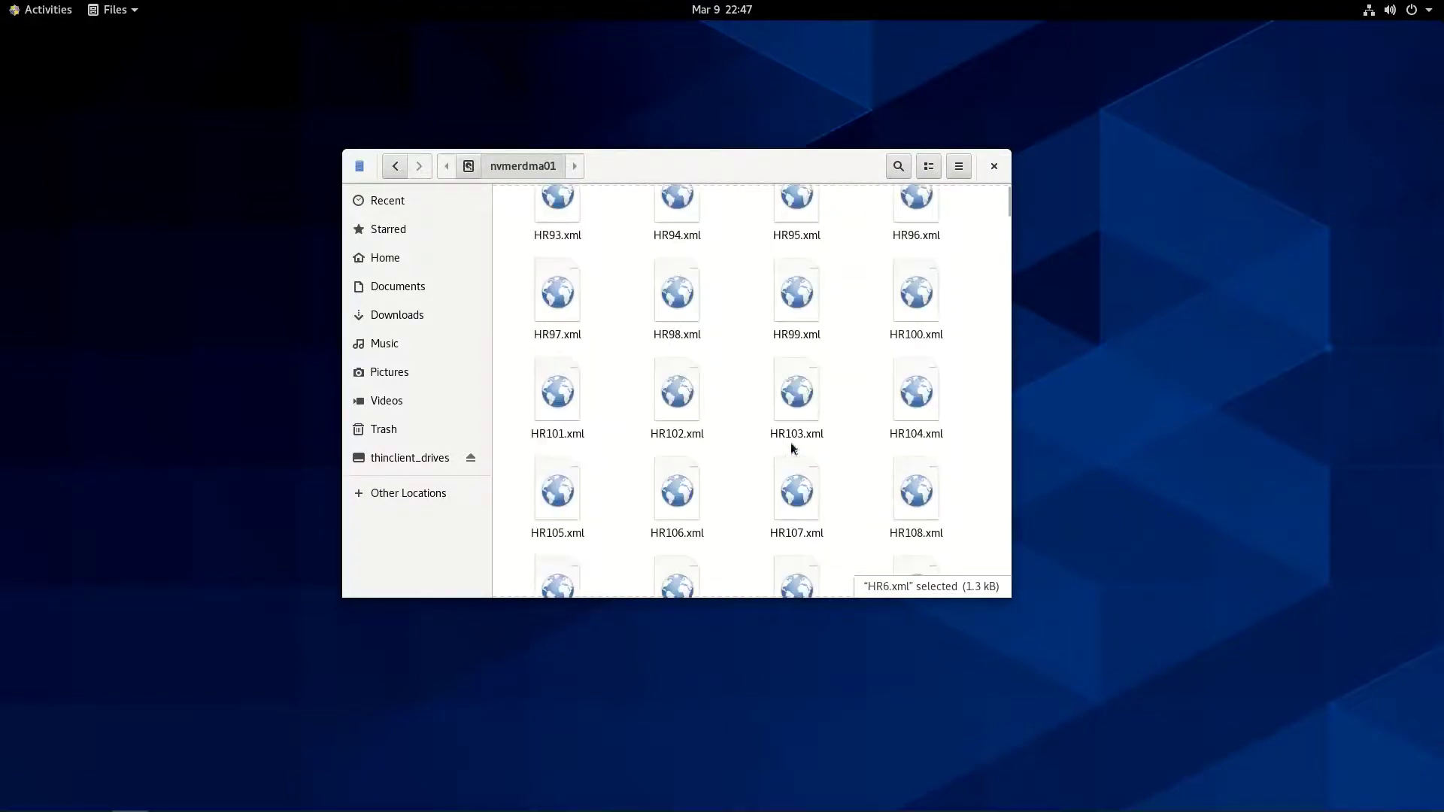
pyautogui.click(799, 433)
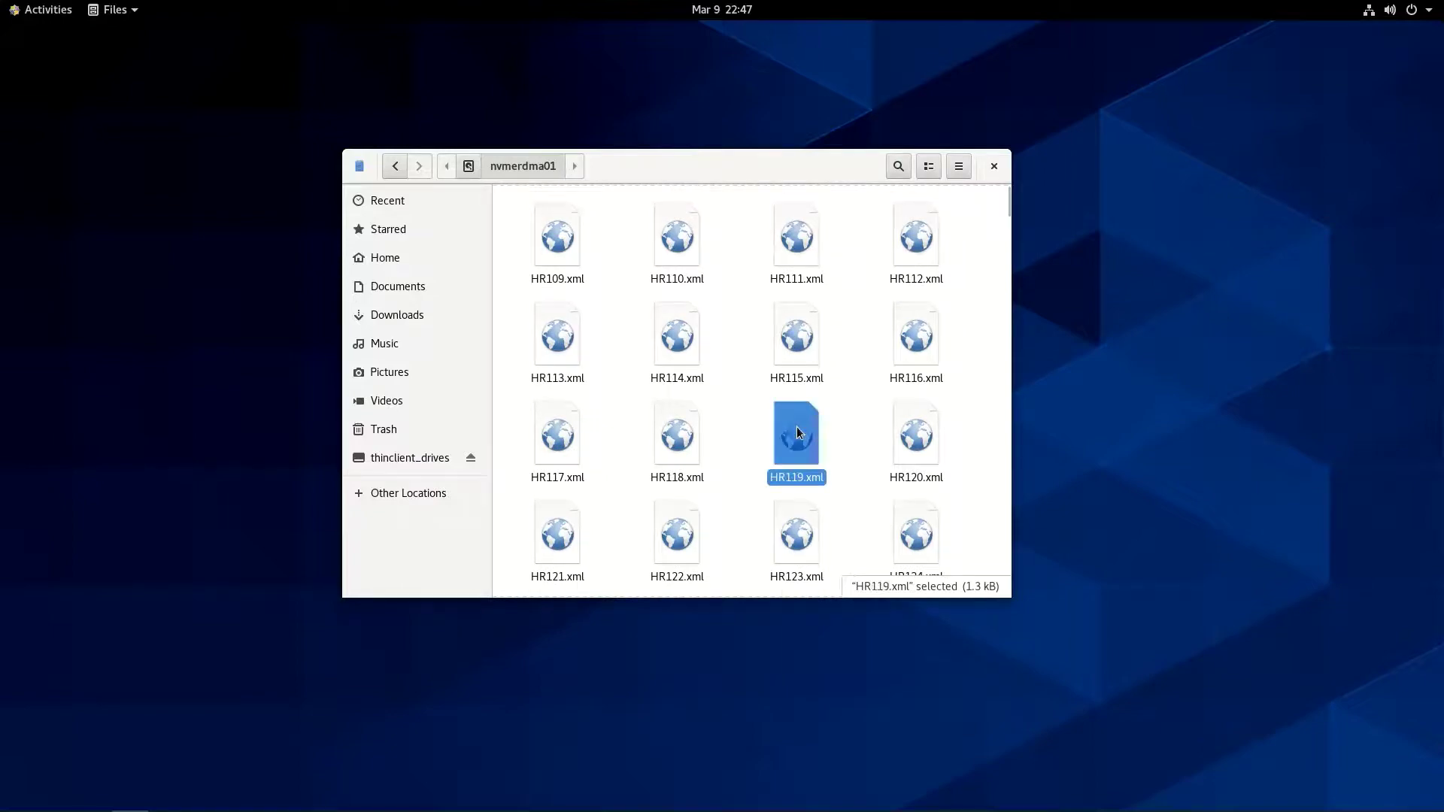
pyautogui.doubleClick(798, 433)
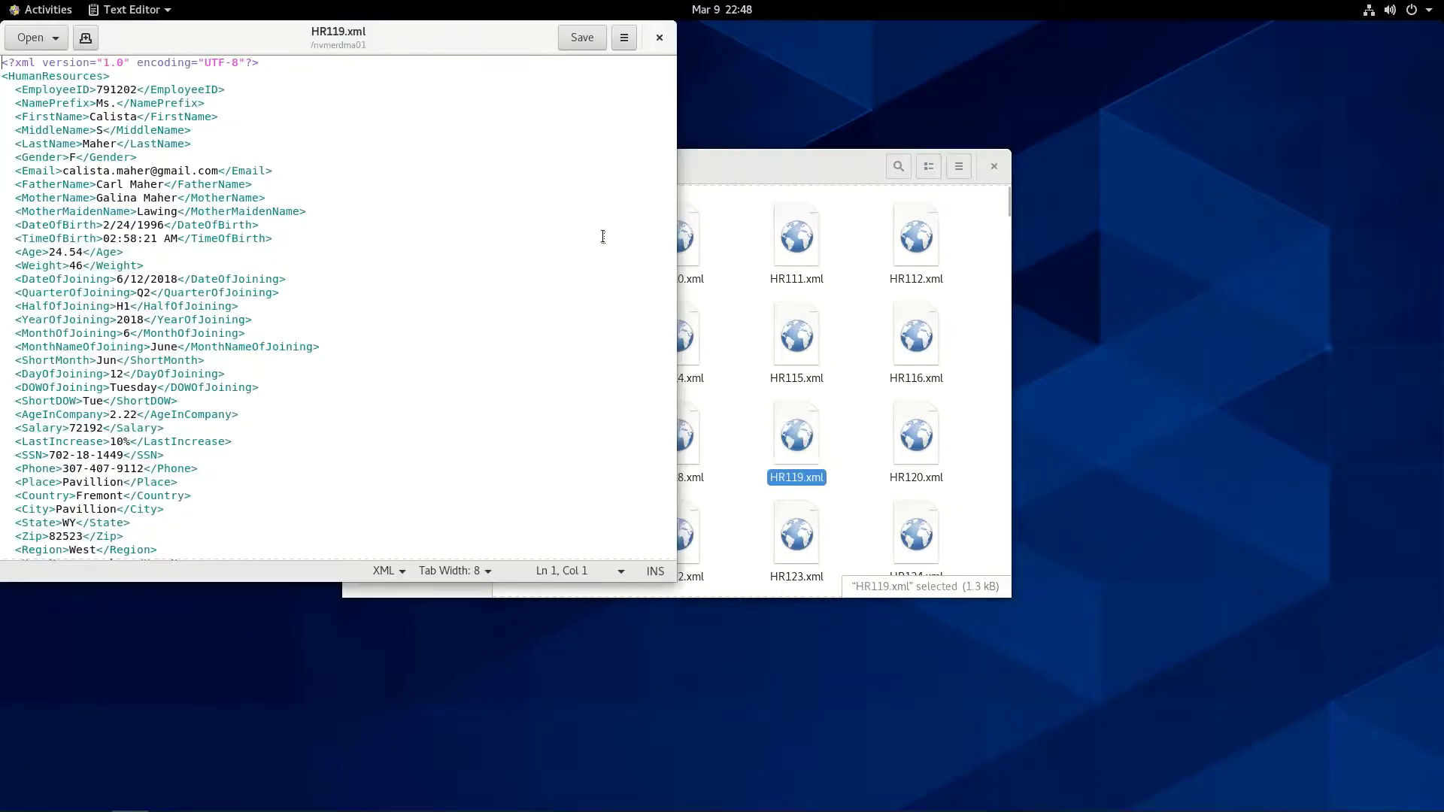
pyautogui.click(658, 39)
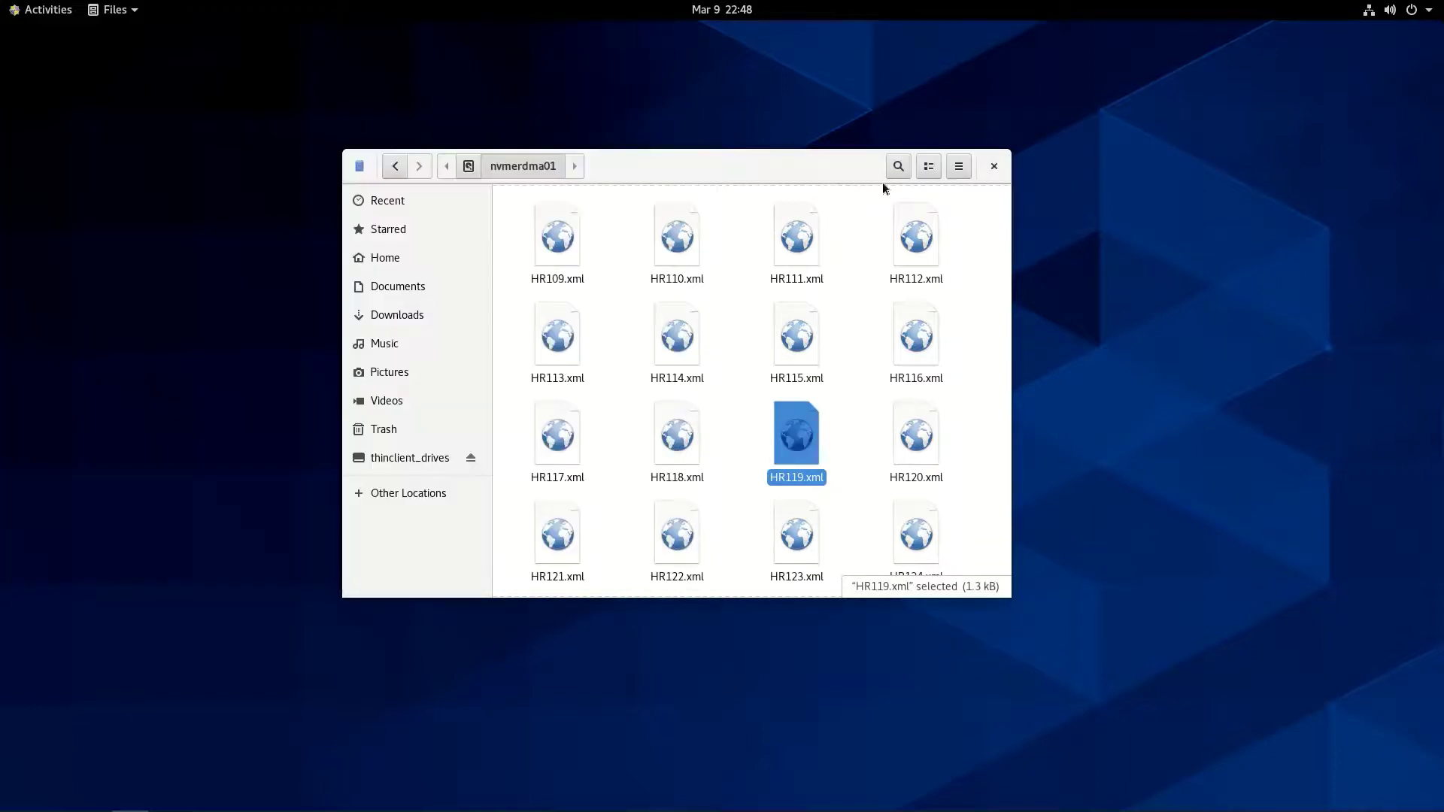
# Open HR75199.xml from the nvmerdma01 folder and highlight the employee's first name in the FirstName element
pyautogui.scroll(-5, 1010, 212)
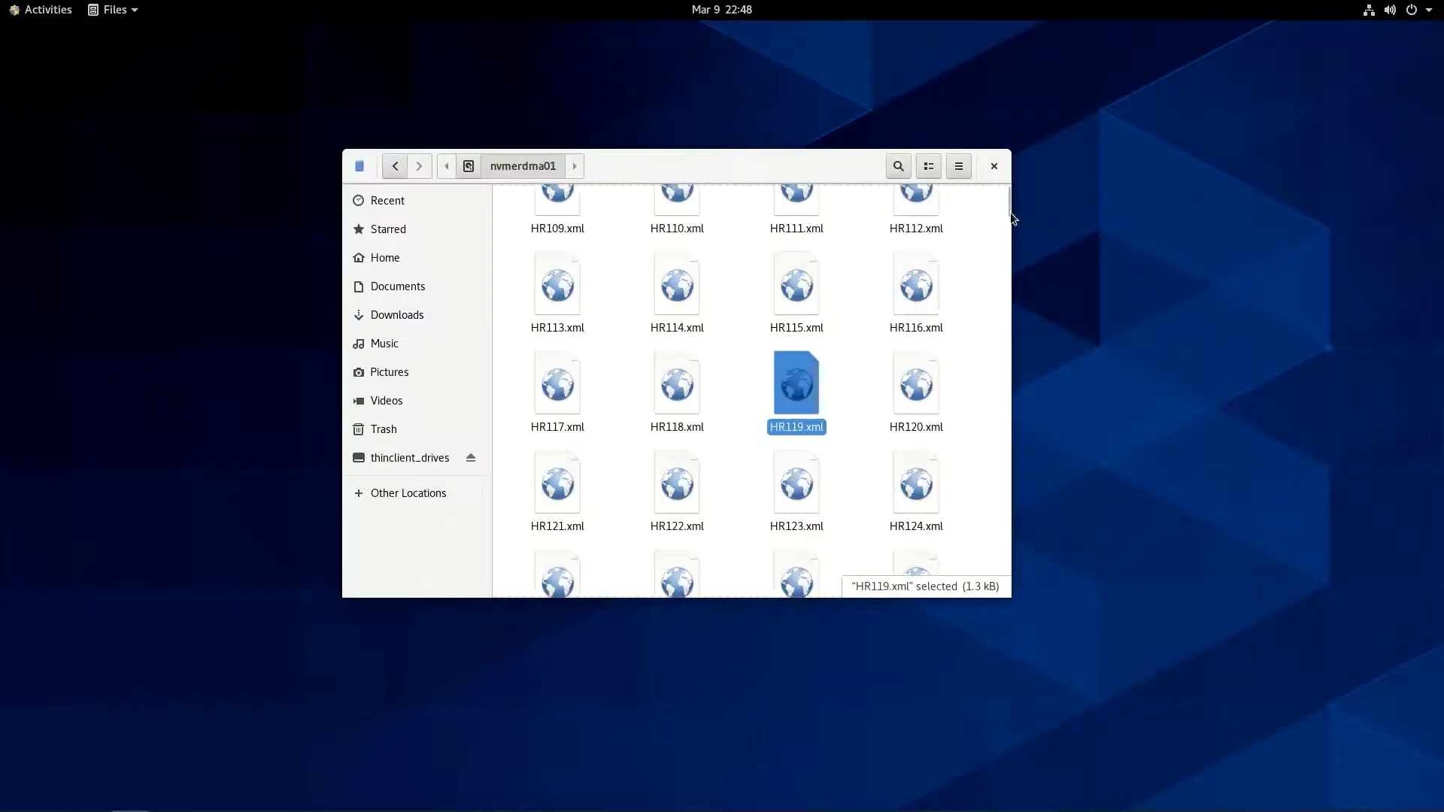
pyautogui.moveTo(1005, 480); pyautogui.dragTo(1004, 495)
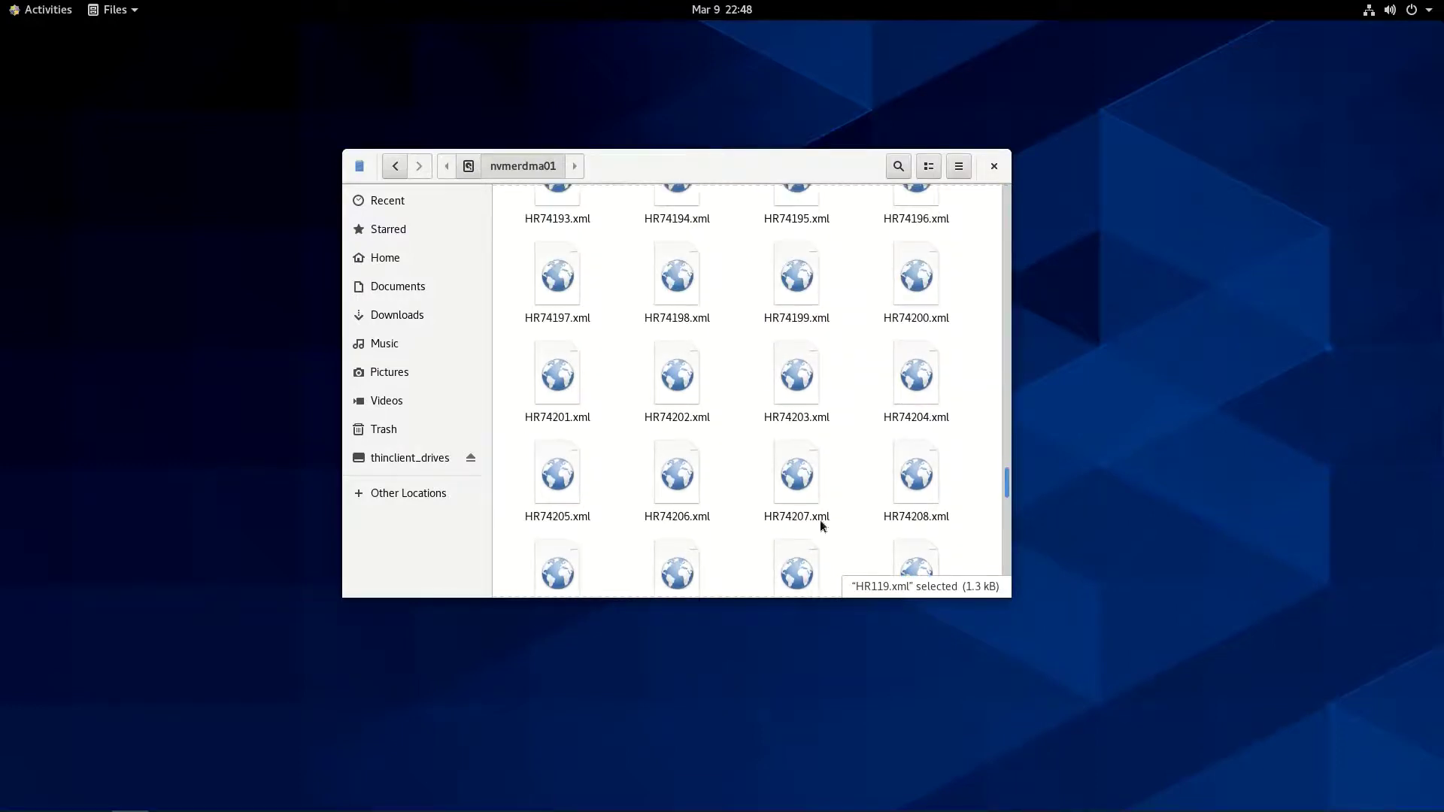
pyautogui.click(798, 492)
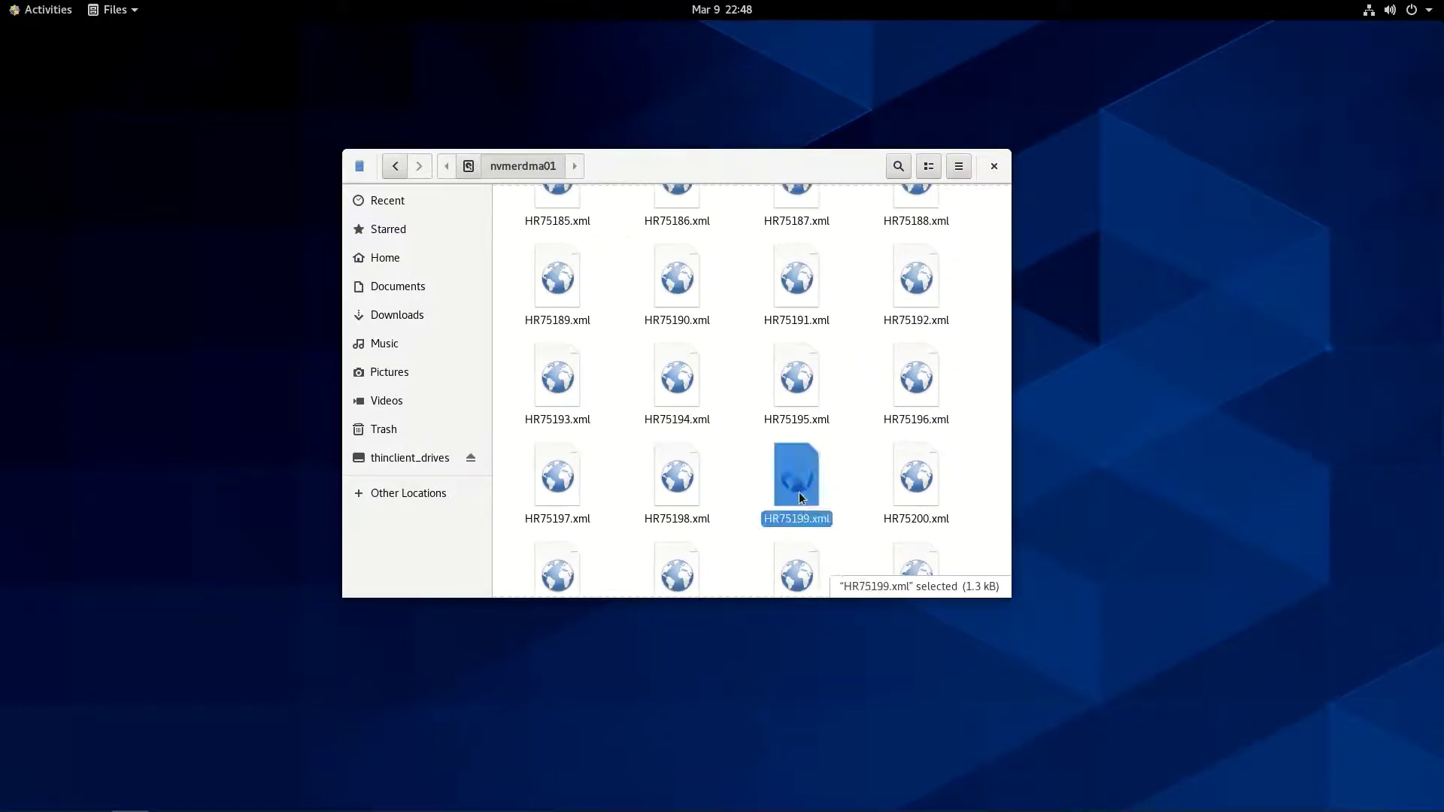
pyautogui.doubleClick(801, 497)
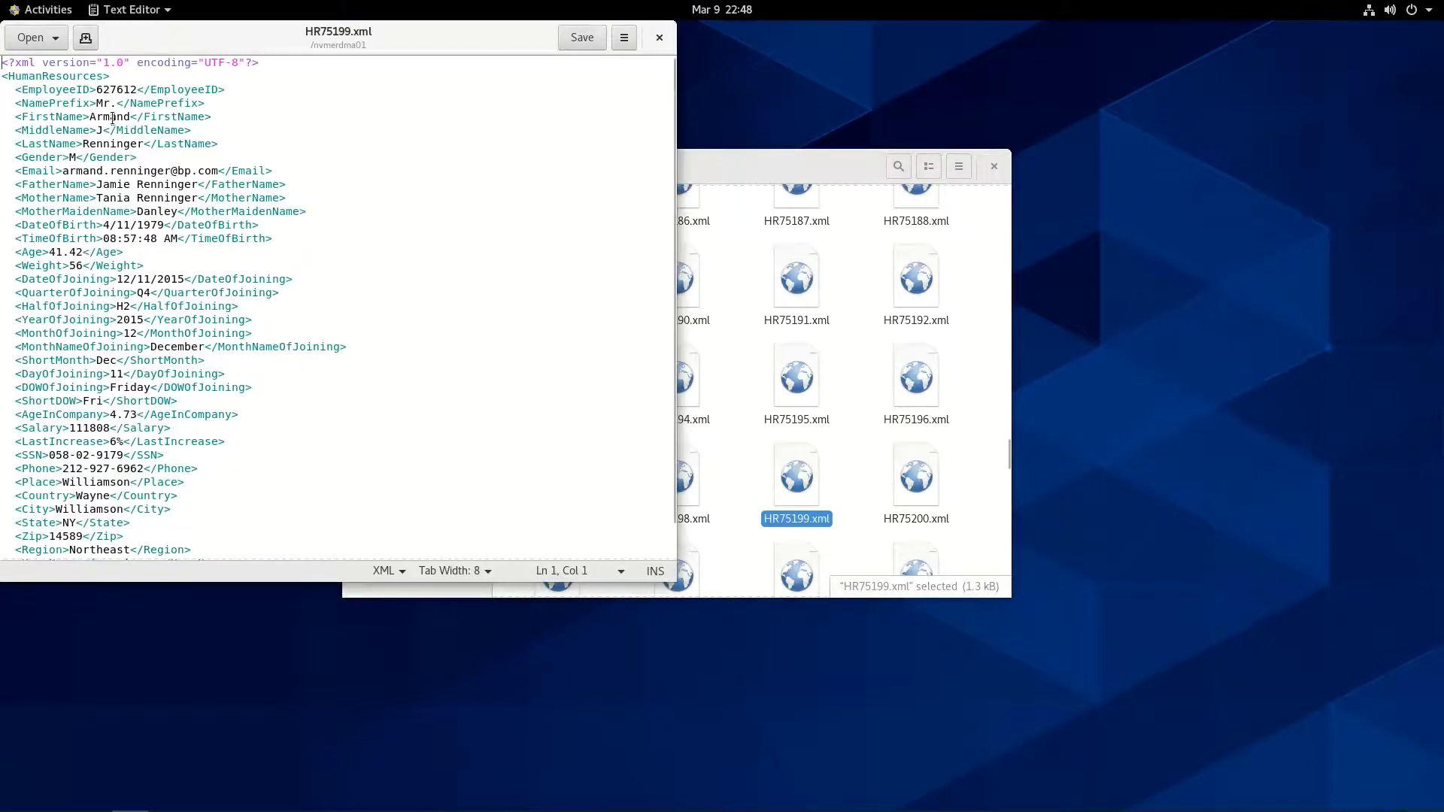
pyautogui.click(91, 116)
pyautogui.doubleClick(127, 117)
pyautogui.click(560, 375)
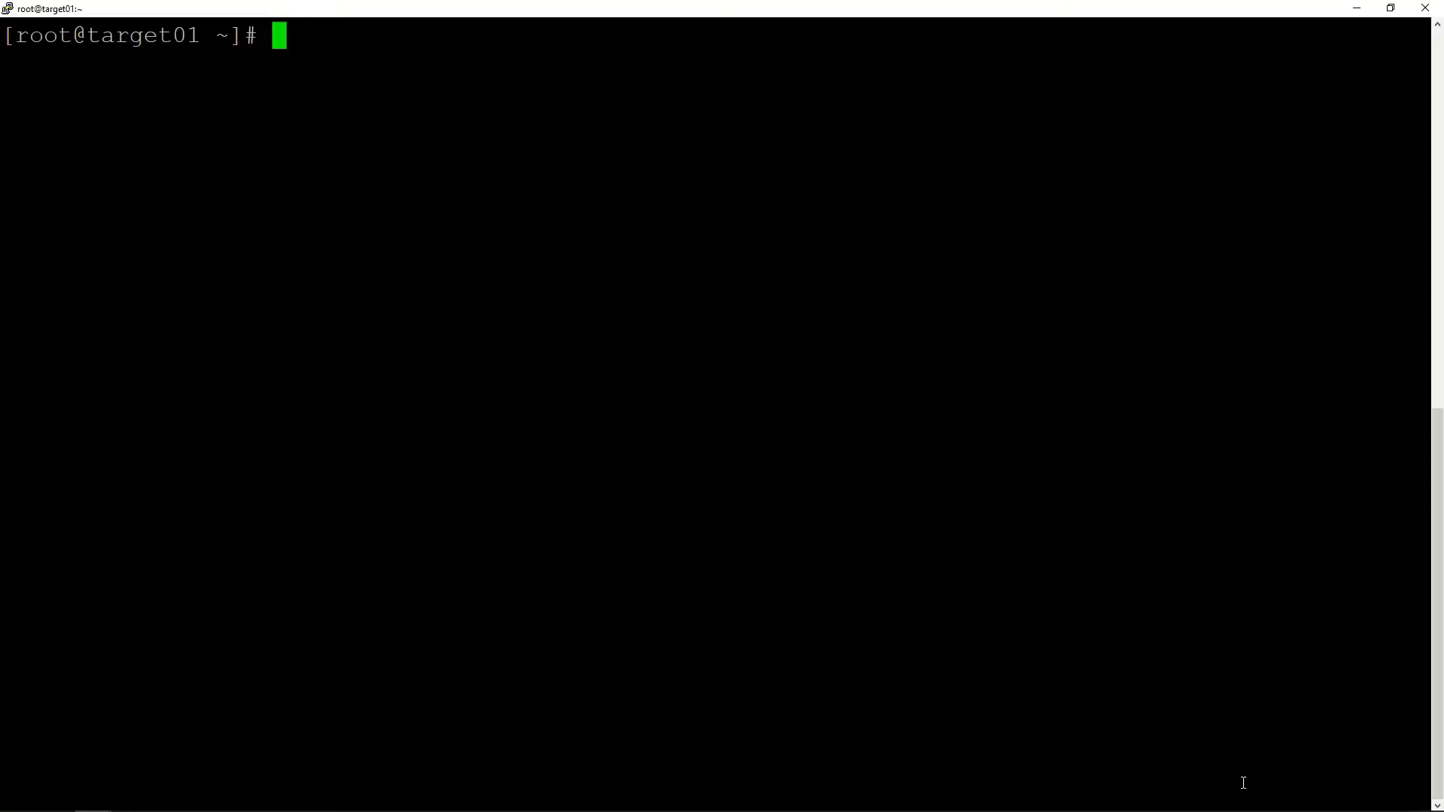
# In the target01 terminal, dump the raw contents of the physical NVMe device with hexdump -C /dev/nvme1n1
pyautogui.write('hexdump ')
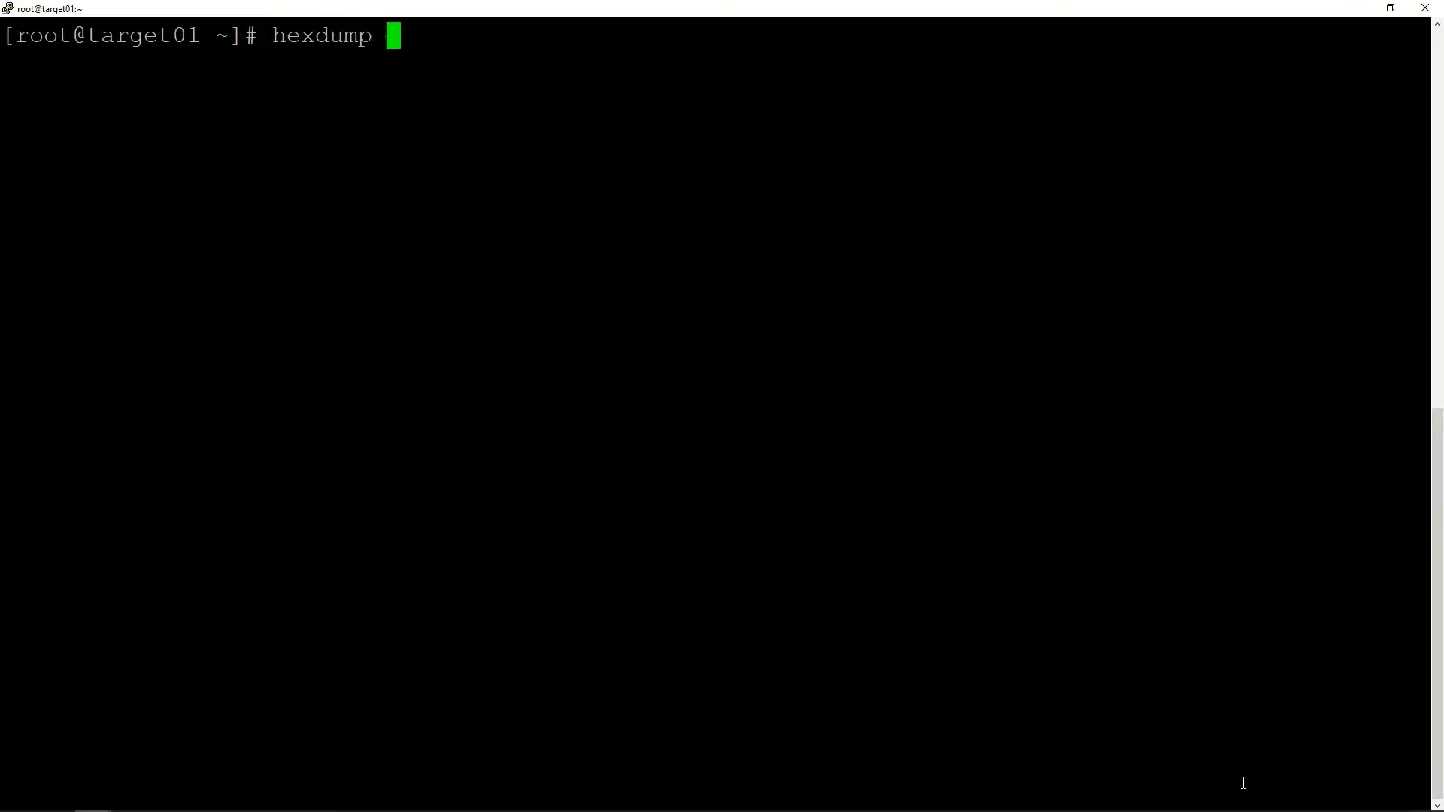
pyautogui.write('-C /dev/')
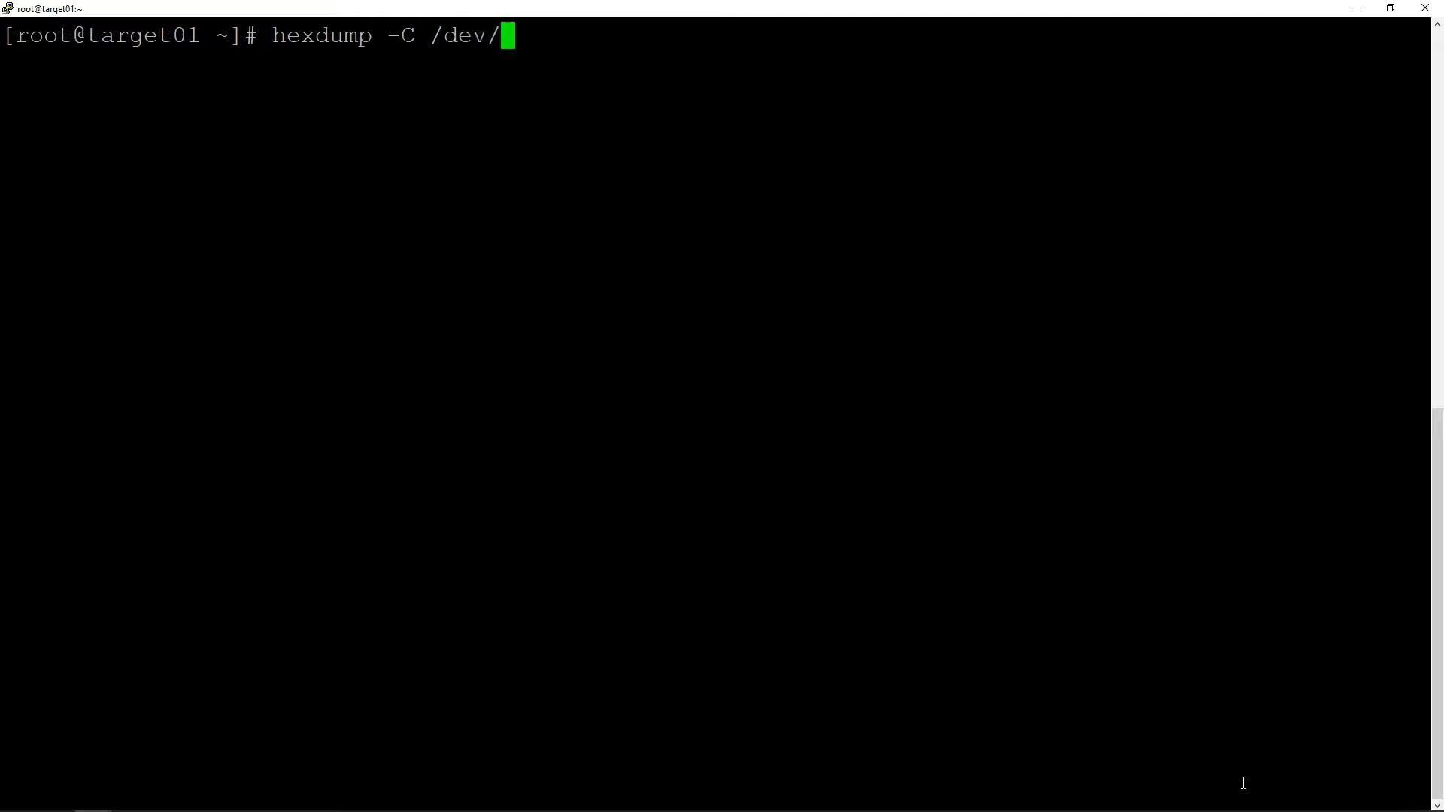
pyautogui.write('nvme1n1')
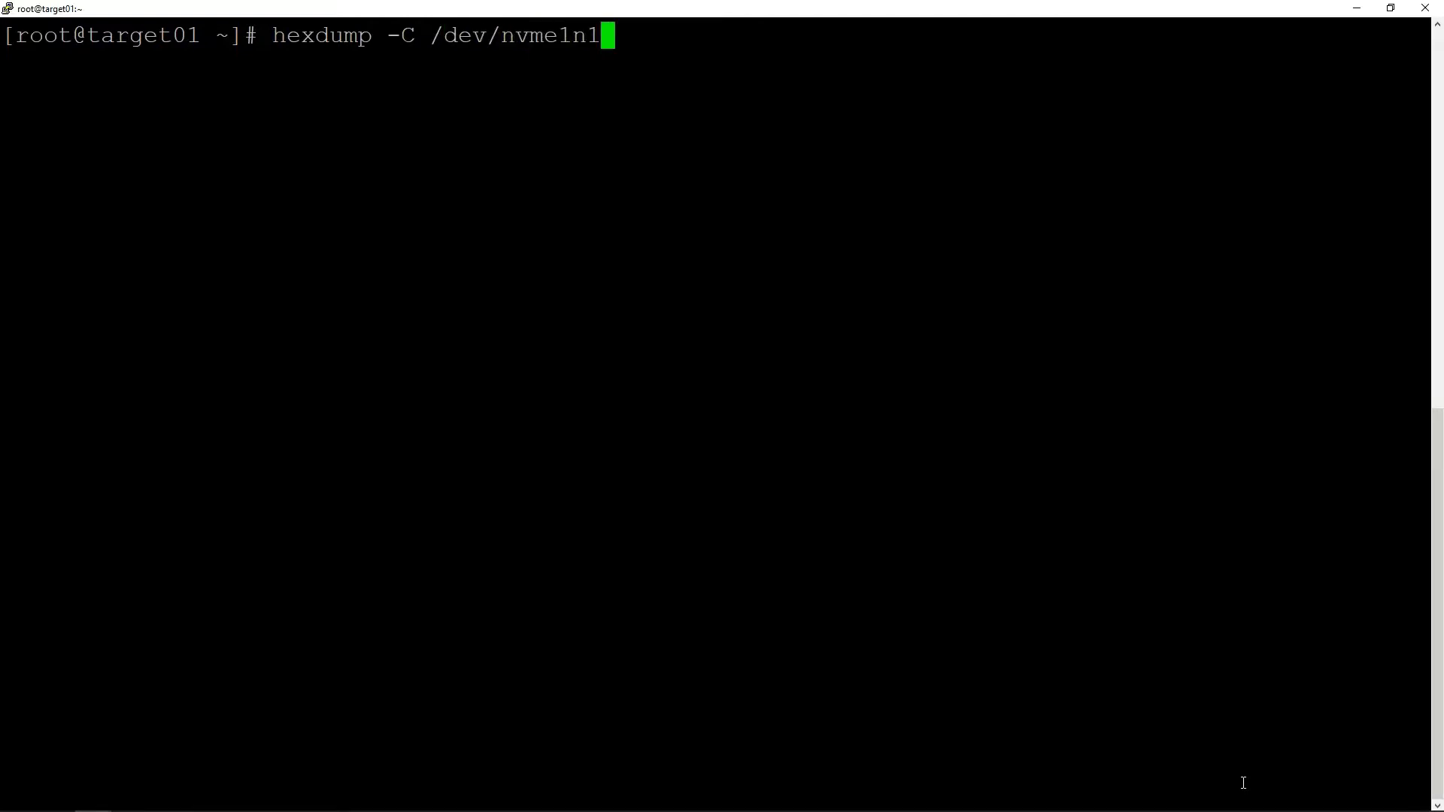
pyautogui.press('Return')
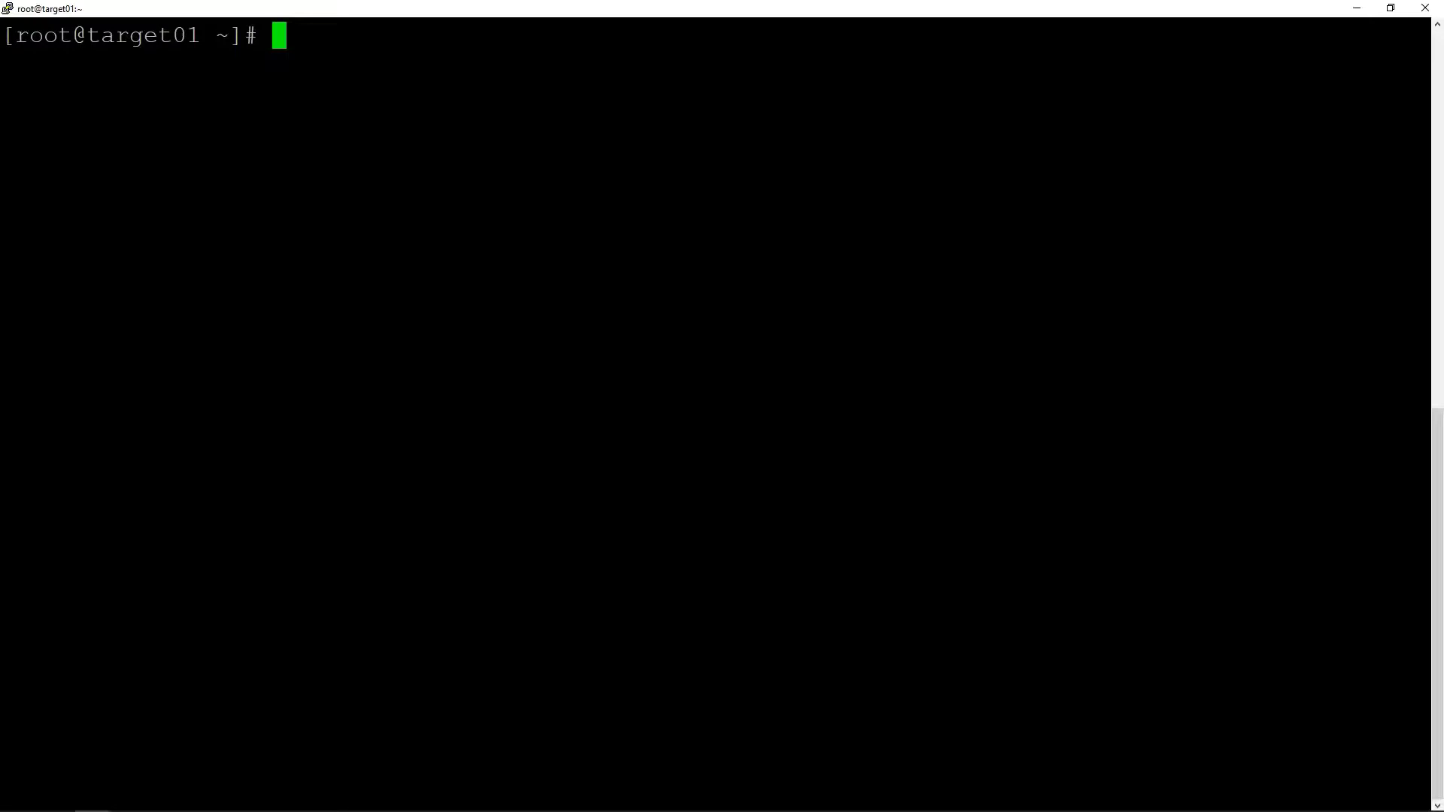
# Search the raw device data for the employee's first name by piping hexdump -C /dev/nvme1n1 into grep
pyautogui.write('hexdum')
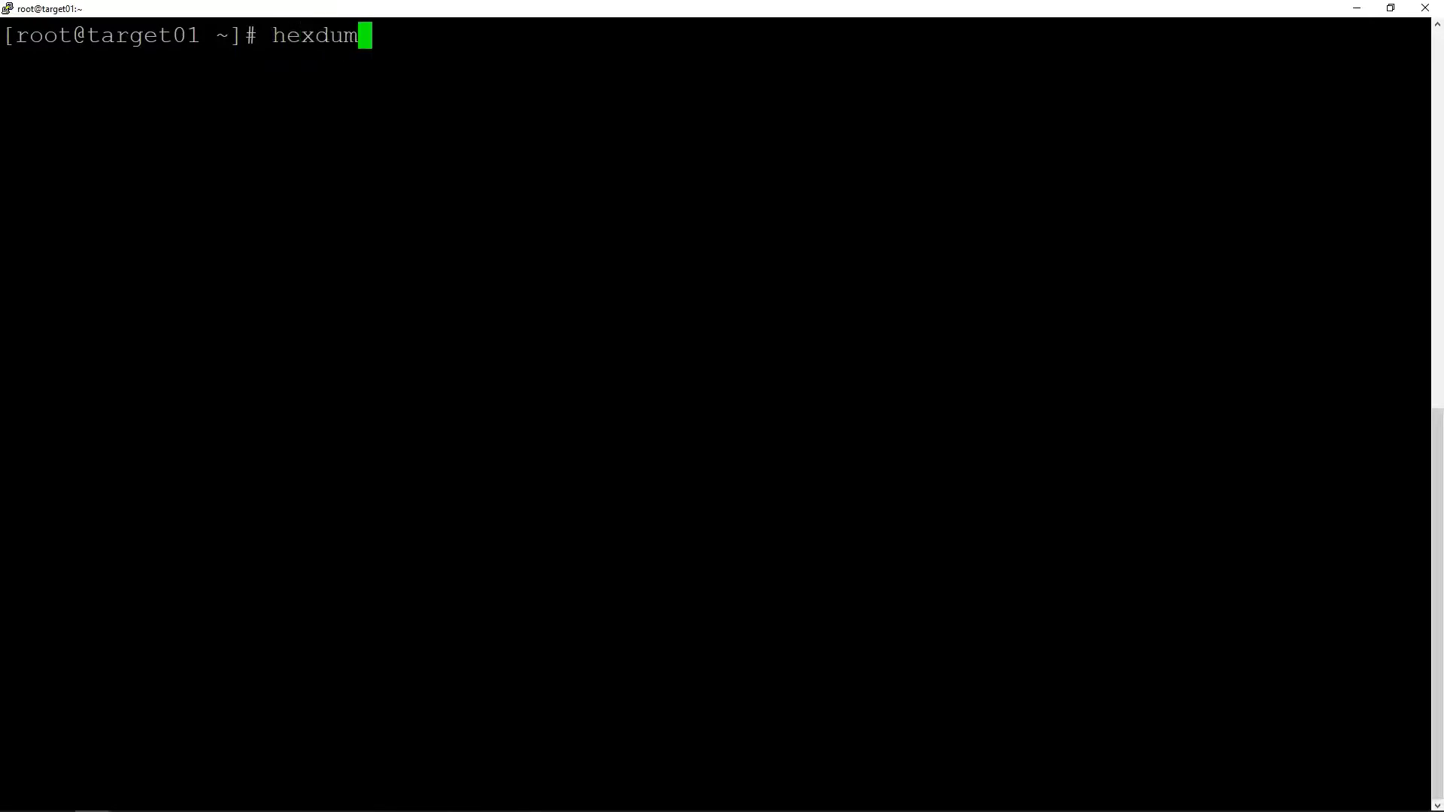
pyautogui.write('p -C /dev')
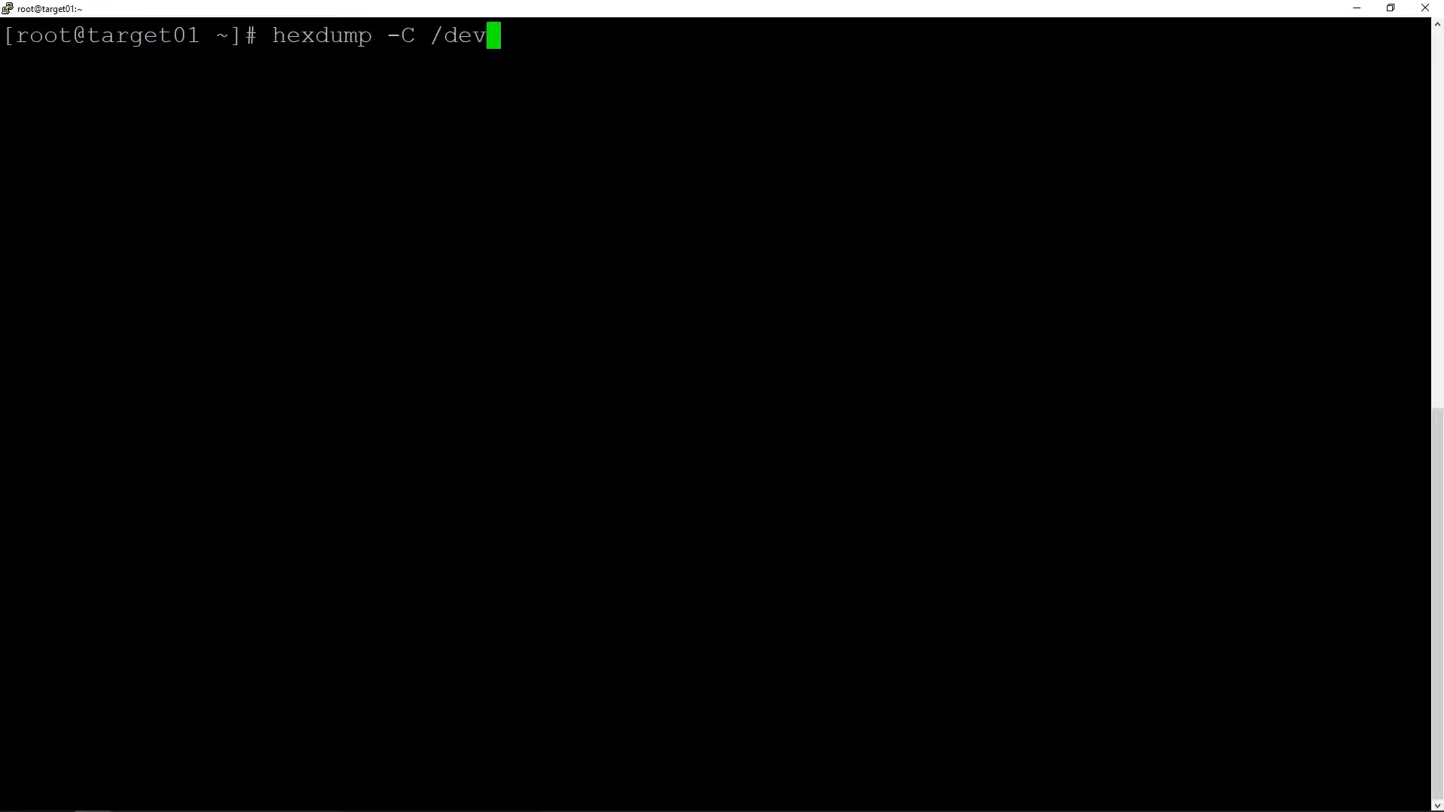
pyautogui.write('/nvme1n1 ')
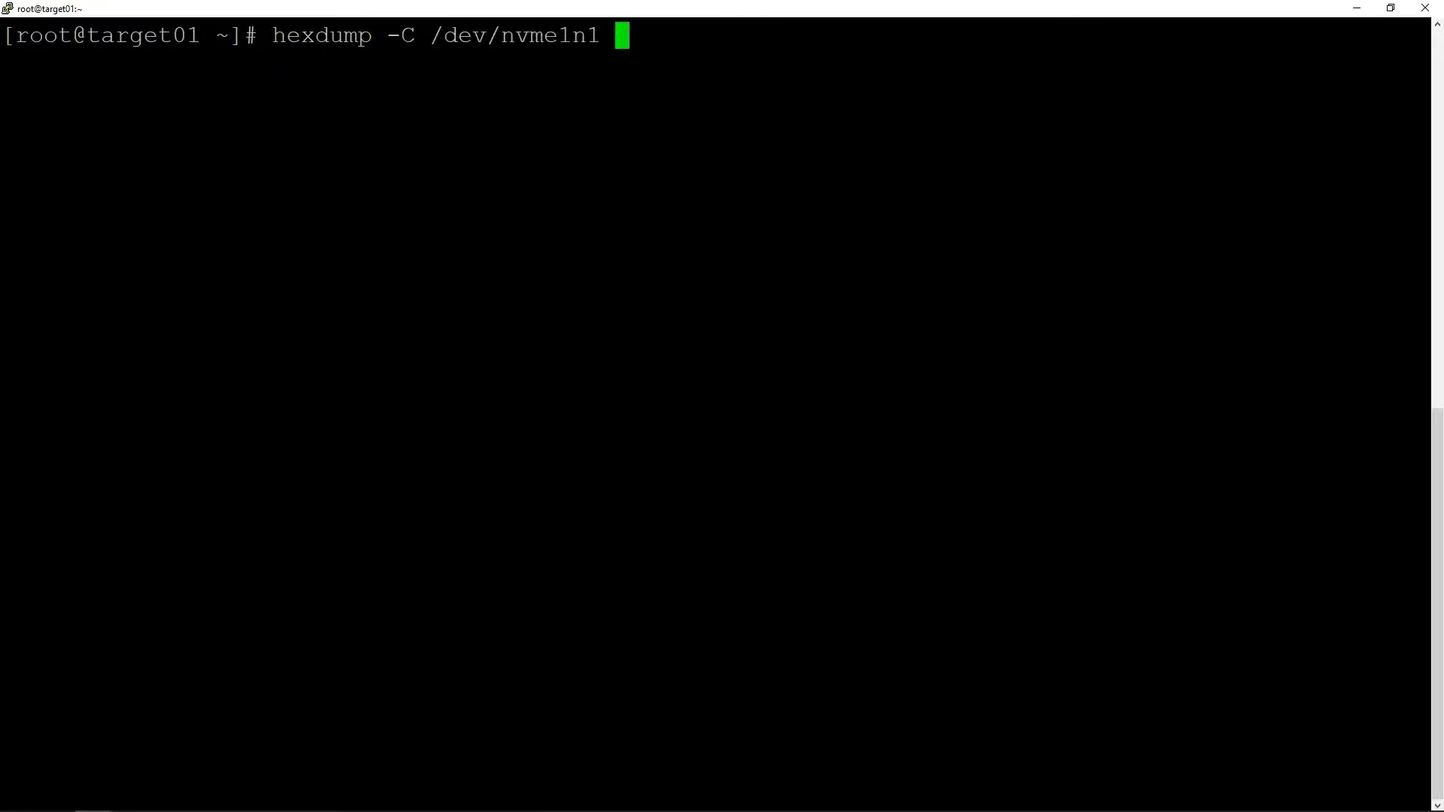
pyautogui.write('| grep A')
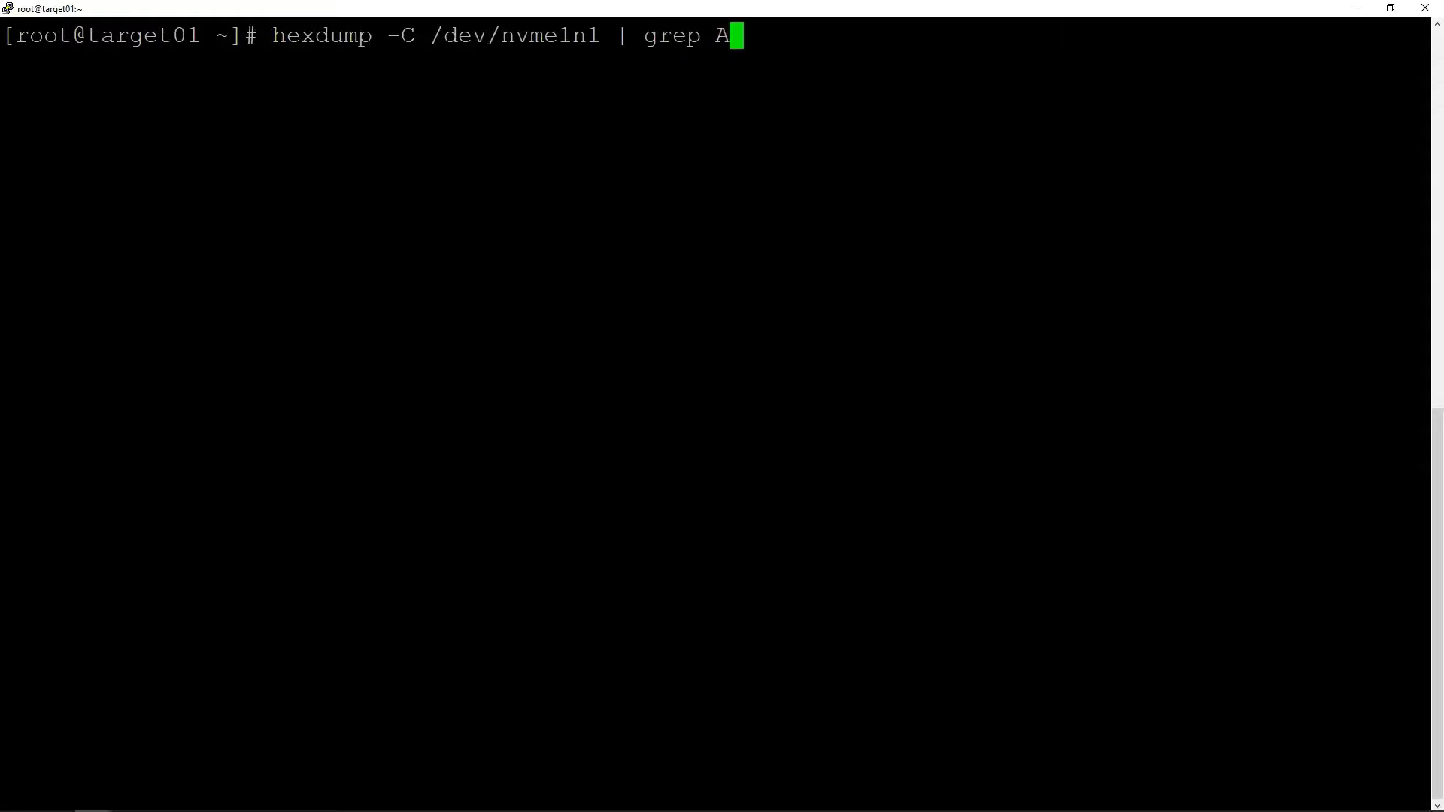
pyautogui.write('rmand')
pyautogui.press('Return')
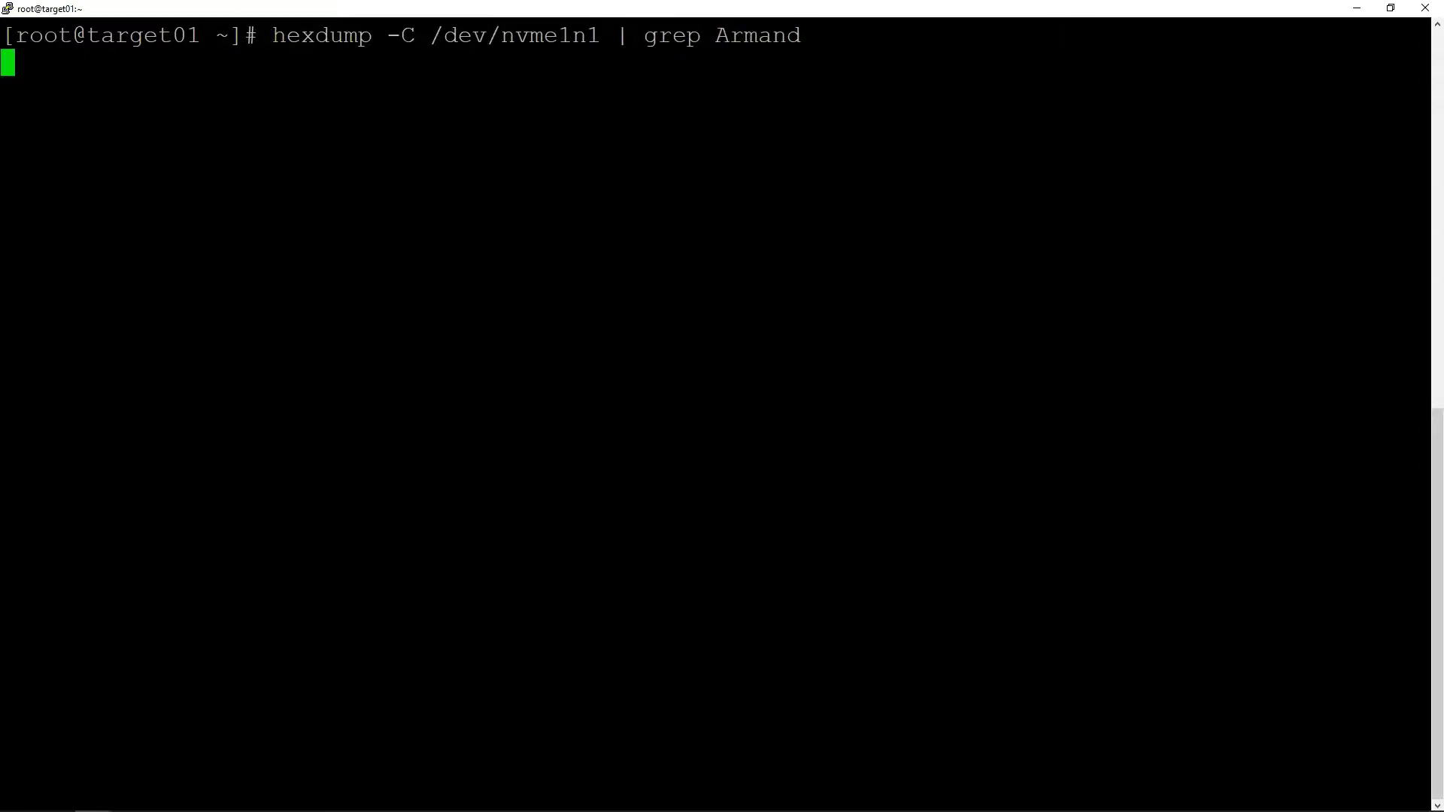